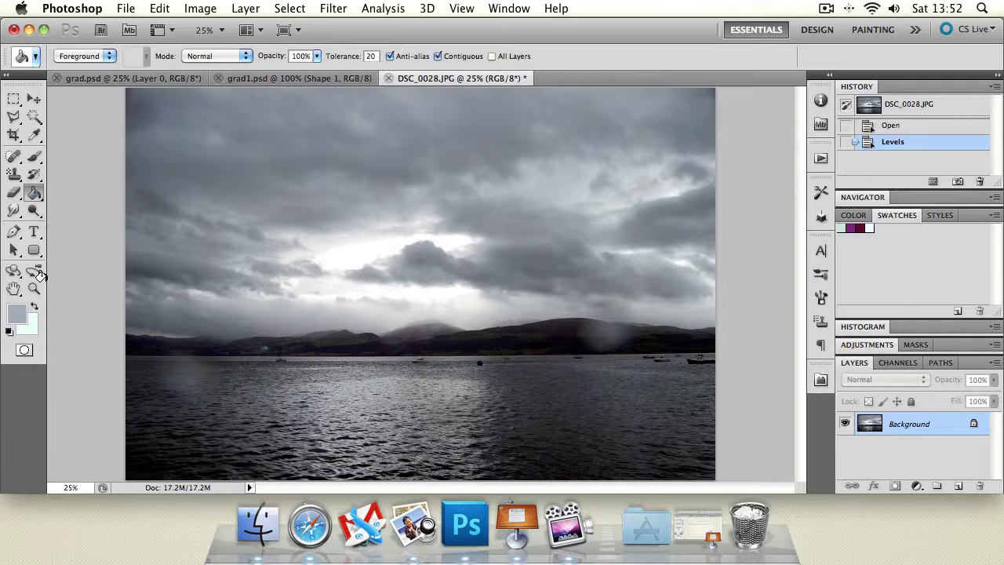
Set the foreground colour to black (000000).
{"action": "left_click", "coordinate": [16, 312]}
{"action": "left_click_drag", "start_coordinate": [341, 264], "coordinate": [450, 414]}
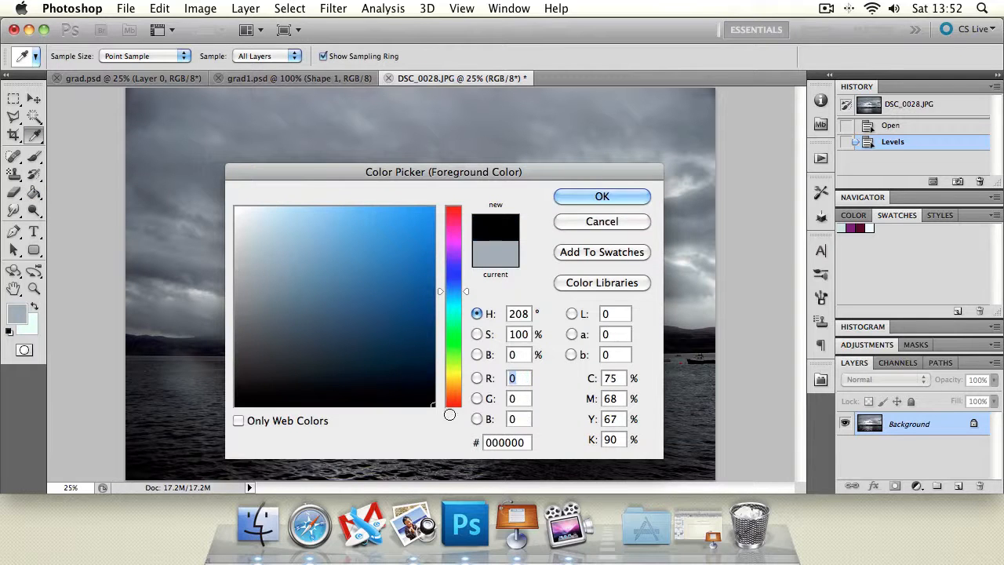
{"action": "left_click", "coordinate": [581, 196]}
Fill several cloud areas across the sky and a patch of the water with black using the Paint Bucket.
{"action": "left_click", "coordinate": [375, 126]}
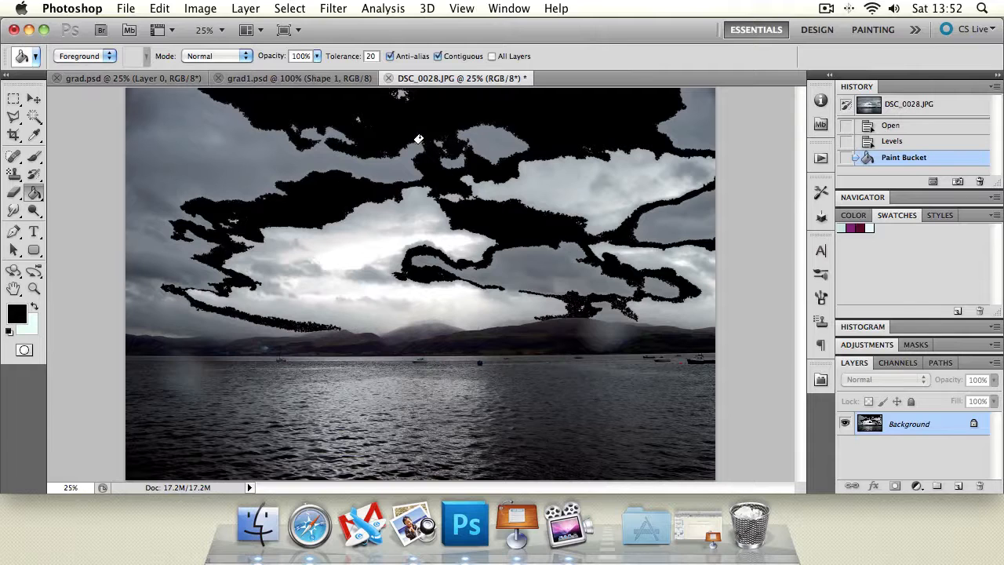
{"action": "left_click", "coordinate": [179, 146]}
{"action": "left_click", "coordinate": [330, 238]}
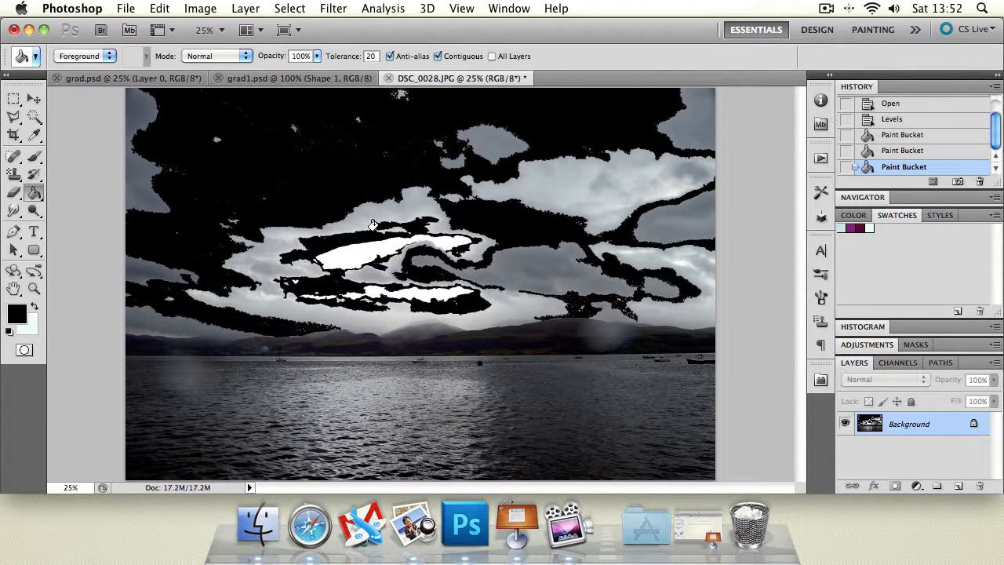
{"action": "left_click", "coordinate": [612, 184]}
{"action": "left_click", "coordinate": [693, 129]}
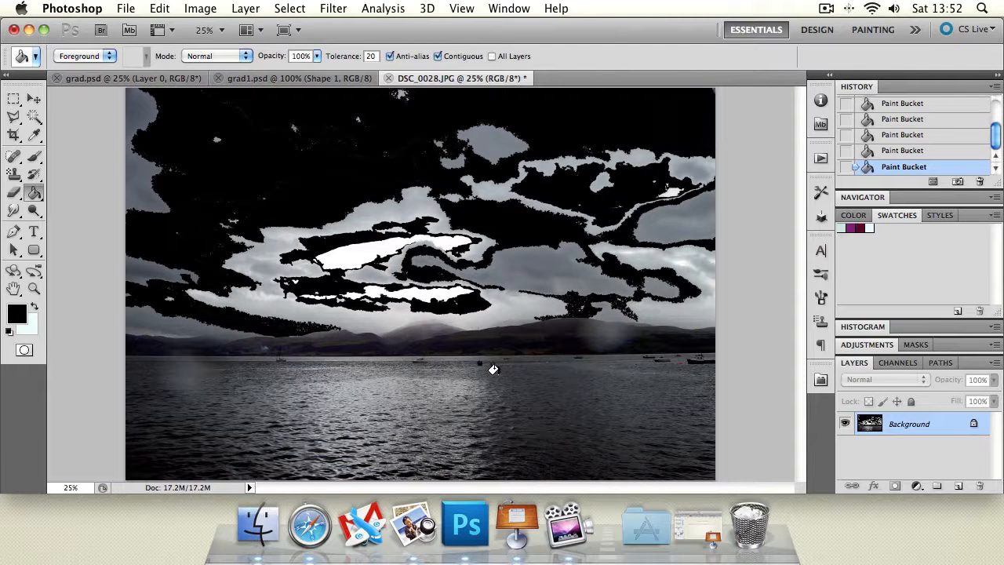
{"action": "left_click", "coordinate": [497, 370]}
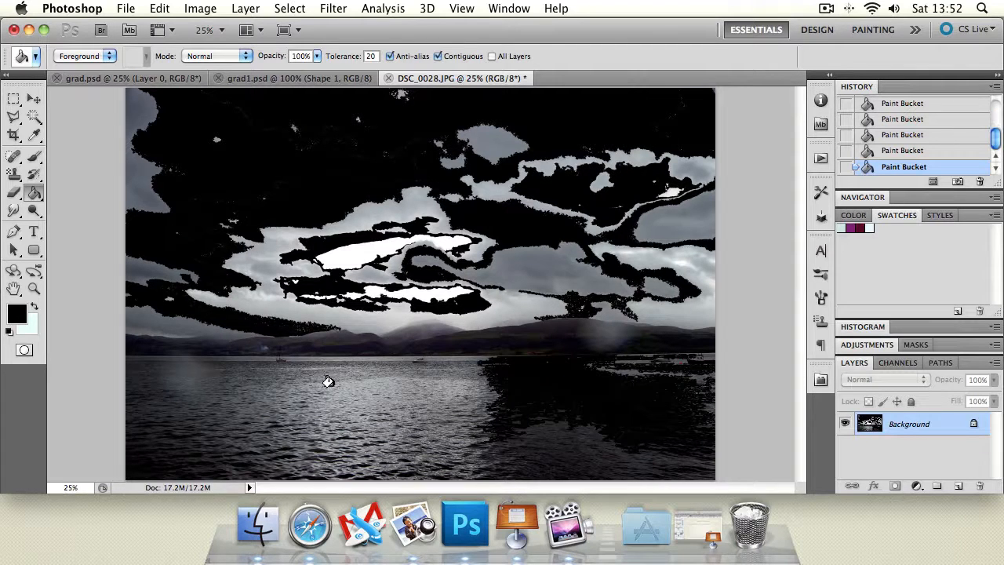
Undo all the black Paint Bucket fills on the sky and water.
{"action": "key", "text": "super+alt+z"}
{"action": "key", "text": "super+alt+z"}
{"action": "key", "text": "super+alt+z"}
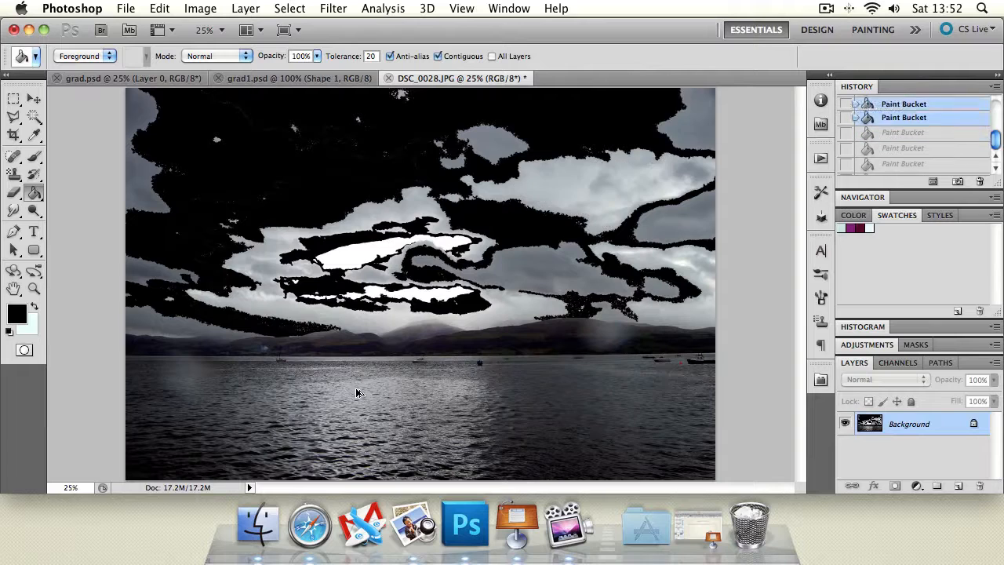
{"action": "key", "text": "super+alt+z"}
{"action": "key", "text": "super+alt+z"}
{"action": "key", "text": "super+alt+z"}
{"action": "key", "text": "super+alt+z"}
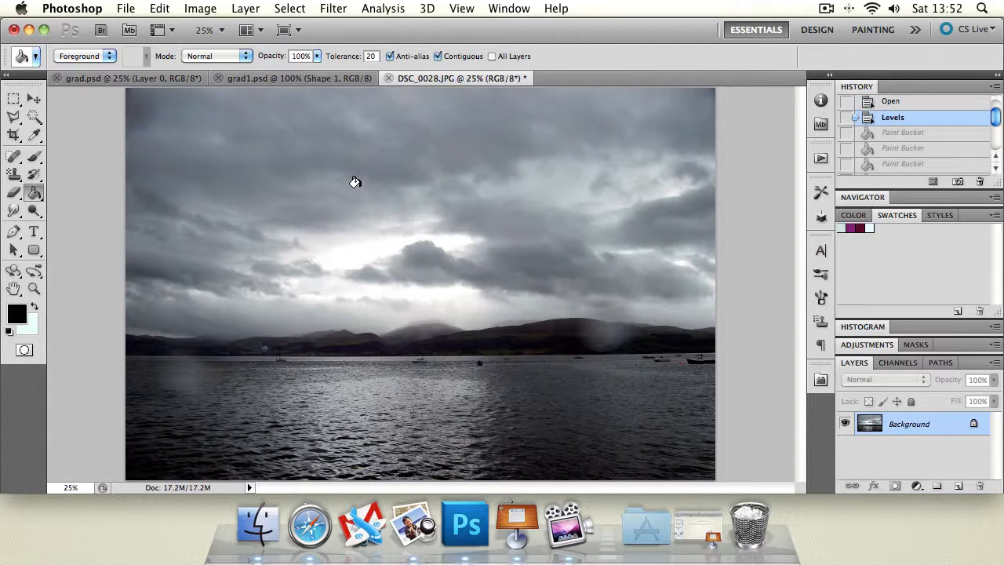
Try a downward gradient from the middle of the sky towards the hills with the Gradient tool.
{"action": "left_click_drag", "start_coordinate": [34, 192], "coordinate": [86, 191]}
{"action": "left_click_drag", "start_coordinate": [352, 207], "coordinate": [343, 311]}
{"action": "key", "text": "super+z"}
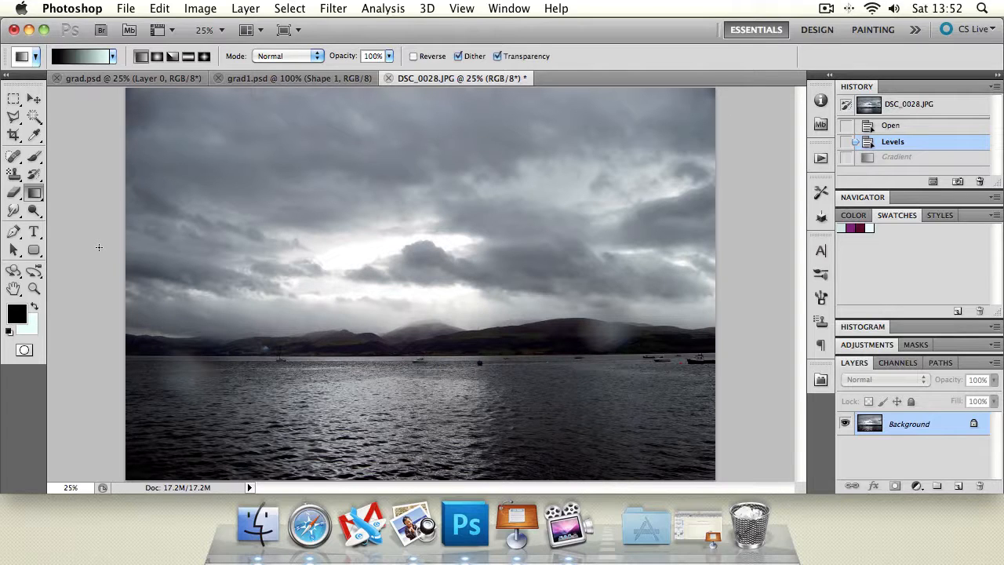
Return to the Paint Bucket tool, toggling between it and the Gradient tool several times.
{"action": "left_click_drag", "start_coordinate": [30, 199], "coordinate": [63, 203]}
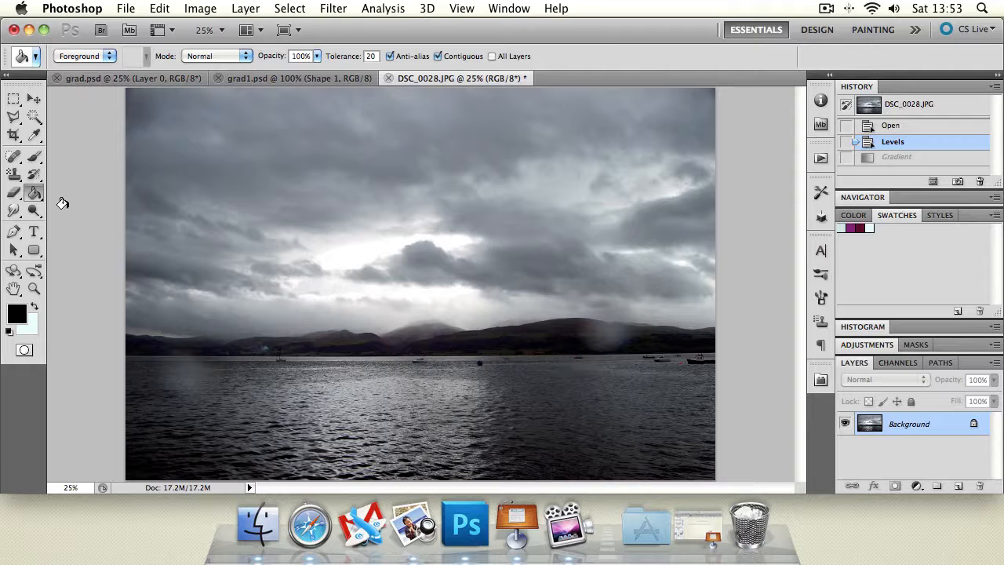
{"action": "key", "text": "shift+g"}
{"action": "key", "text": "shift+g"}
{"action": "key", "text": "shift+g"}
{"action": "key", "text": "shift+g"}
{"action": "key", "text": "shift+g"}
{"action": "key", "text": "shift+g"}
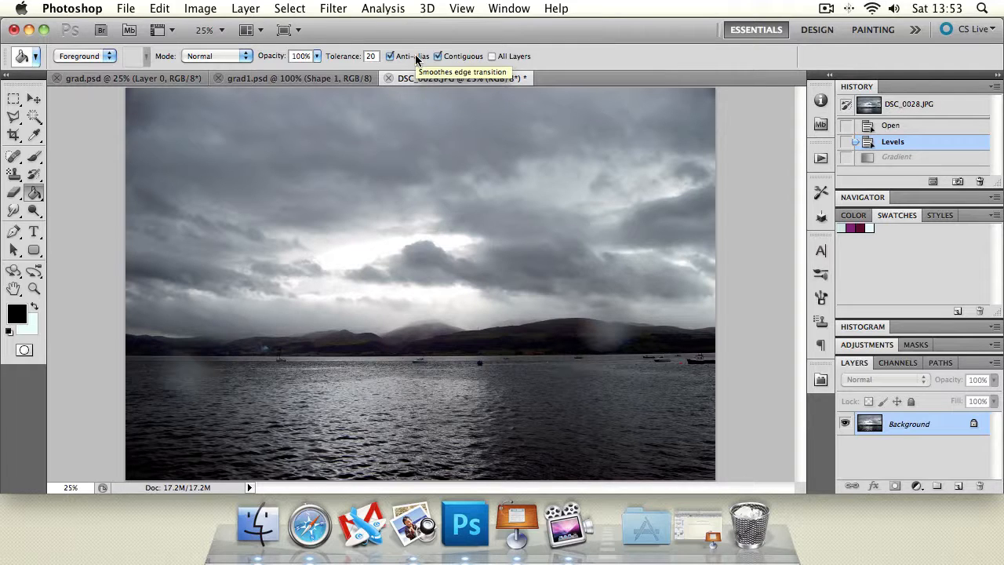
{"action": "left_click", "coordinate": [207, 58]}
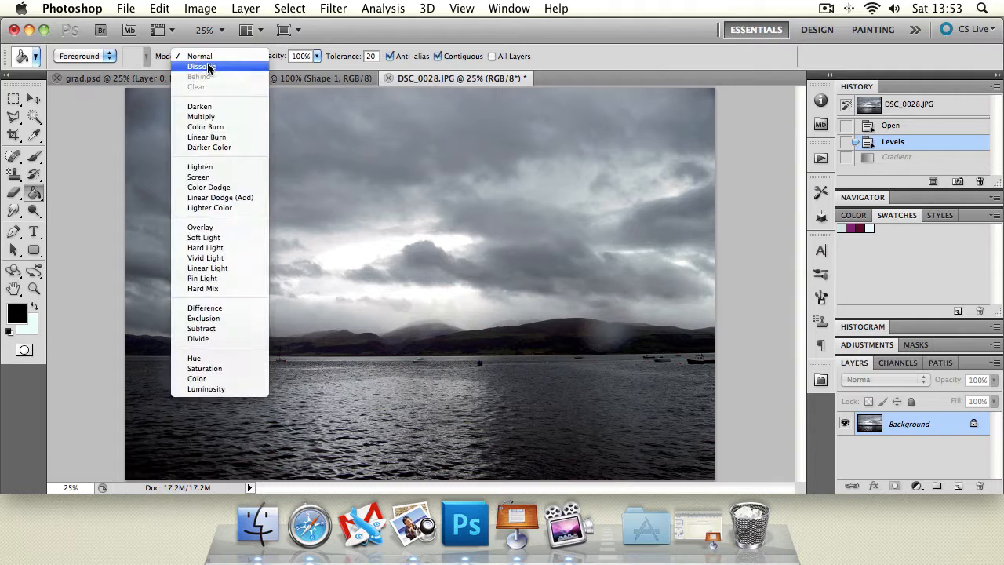
{"action": "left_click", "coordinate": [658, 60]}
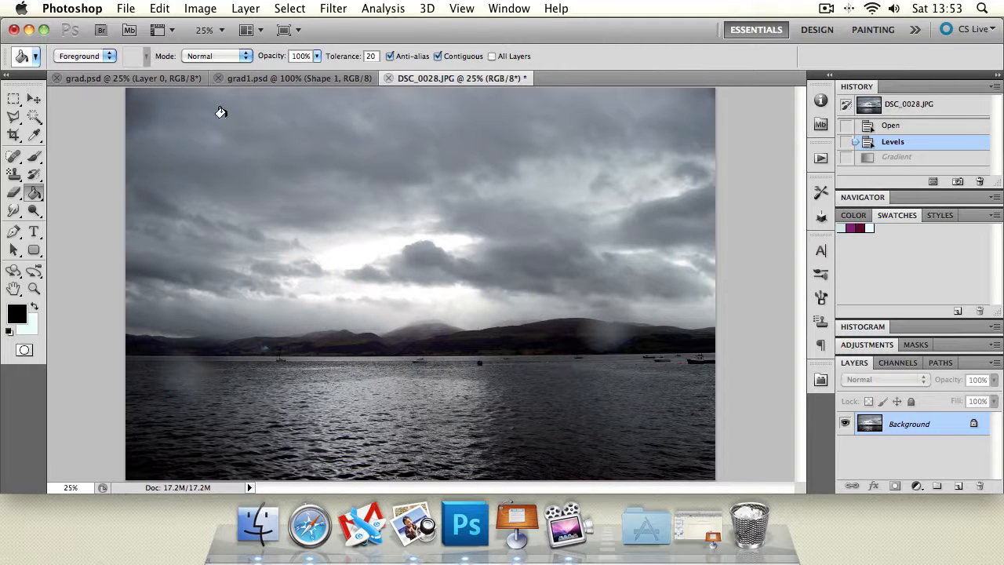
{"action": "left_click", "coordinate": [85, 56]}
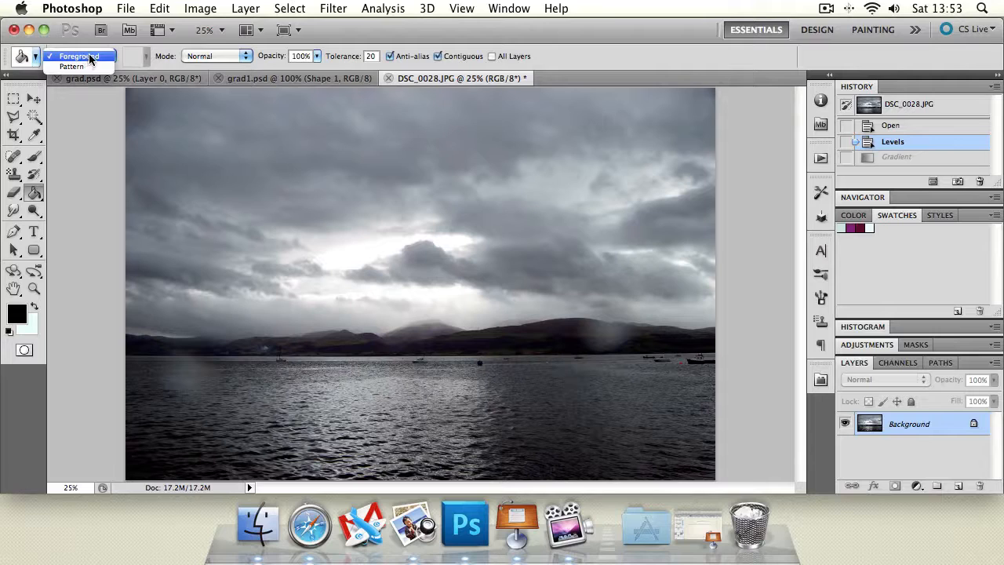
{"action": "left_click", "coordinate": [88, 55]}
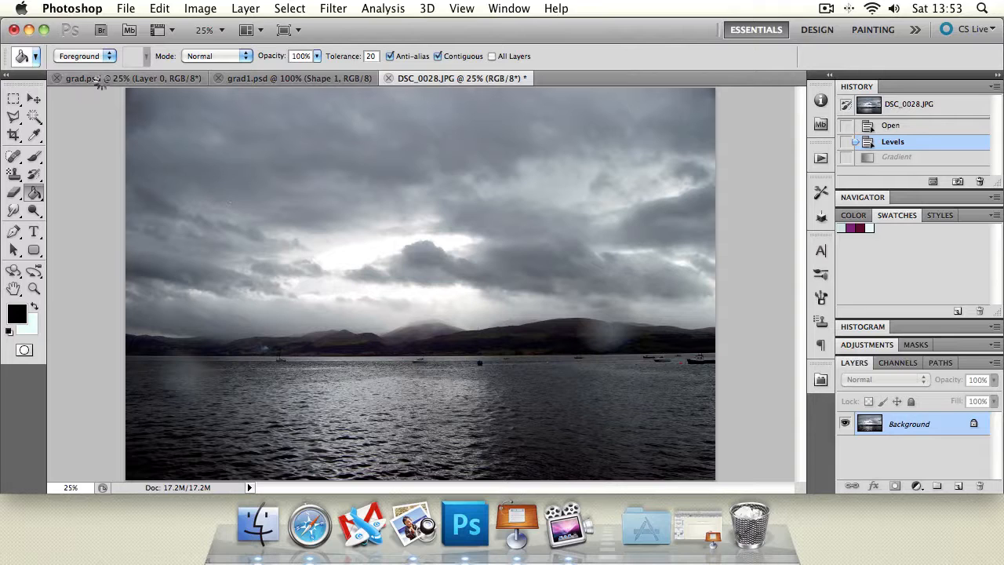
{"action": "key", "text": "super+z"}
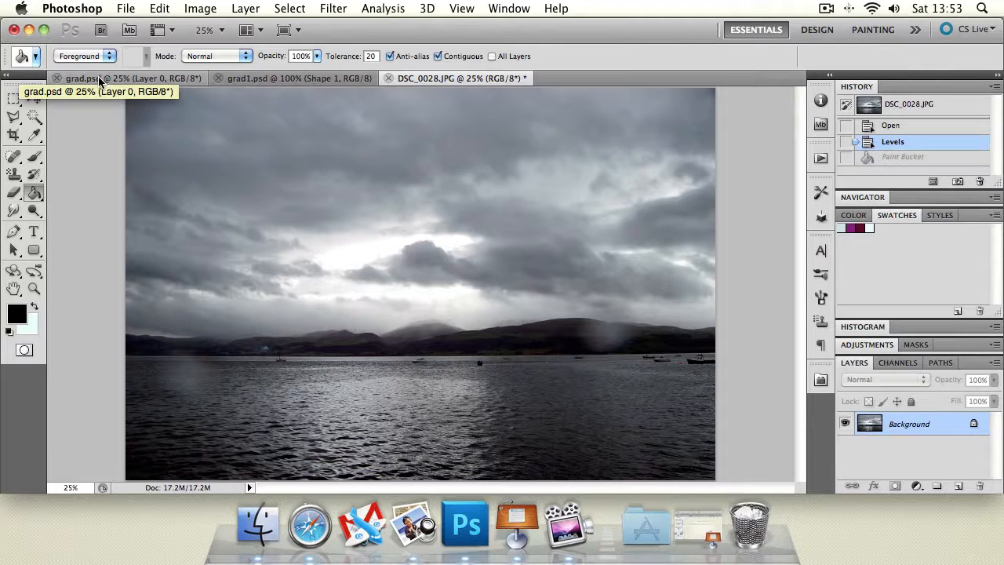
Set the fill source to Pattern and try the blue bubble pattern on the bright cloud gap and the upper sky.
{"action": "left_click", "coordinate": [82, 56]}
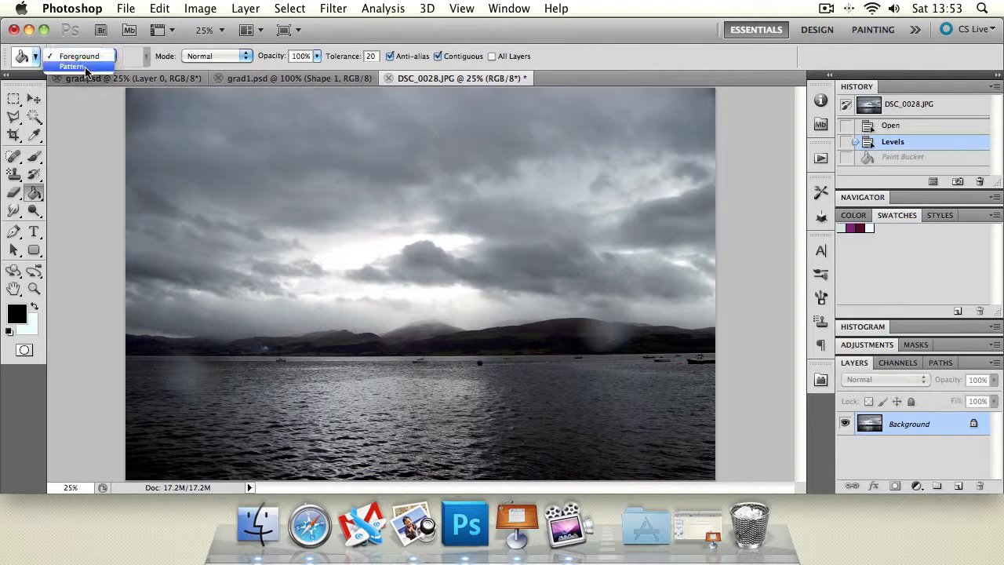
{"action": "left_click", "coordinate": [73, 67]}
{"action": "left_click", "coordinate": [147, 56]}
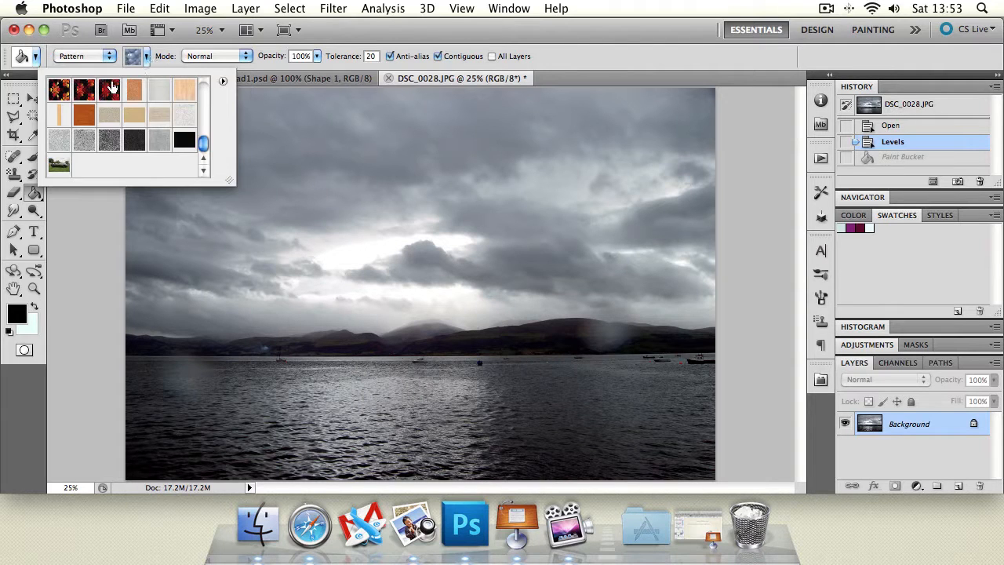
{"action": "left_click", "coordinate": [373, 239]}
{"action": "left_click", "coordinate": [376, 245]}
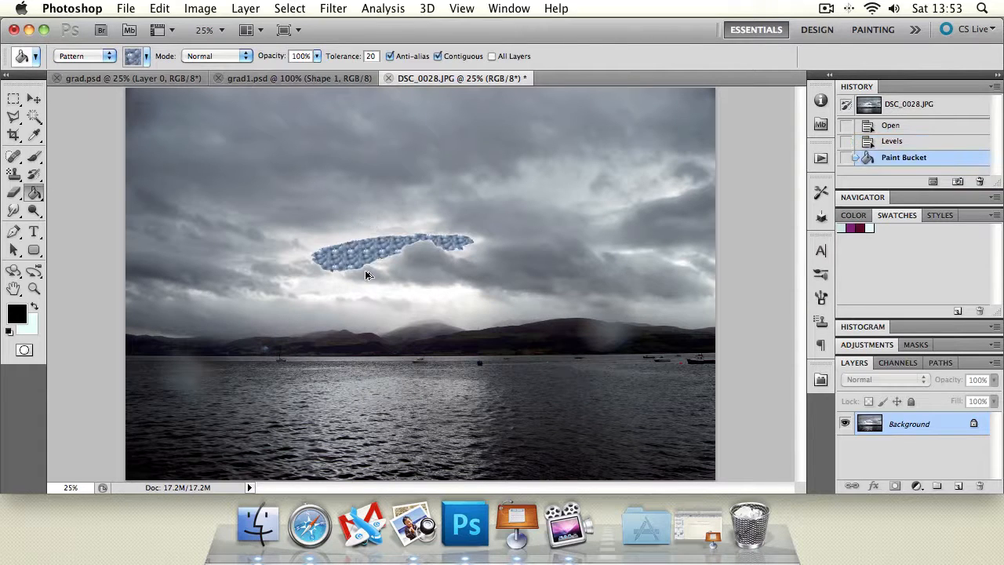
{"action": "key", "text": "super+z"}
{"action": "left_click", "coordinate": [374, 161]}
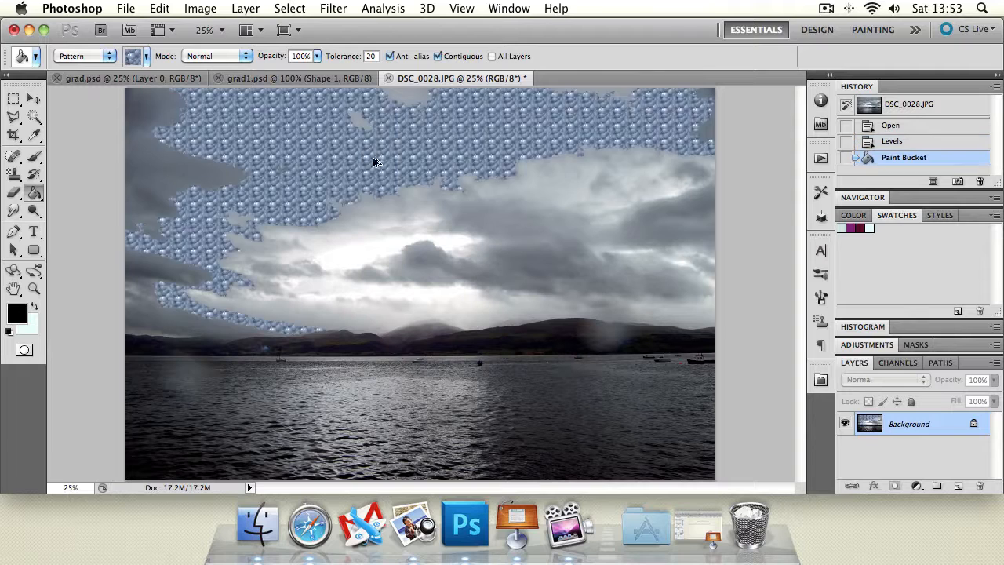
{"action": "key", "text": "super+z"}
Set the Paint Bucket's fill source back to Foreground, keeping the blending mode at Normal.
{"action": "left_click", "coordinate": [85, 55]}
{"action": "left_click", "coordinate": [78, 44]}
{"action": "left_click", "coordinate": [216, 57]}
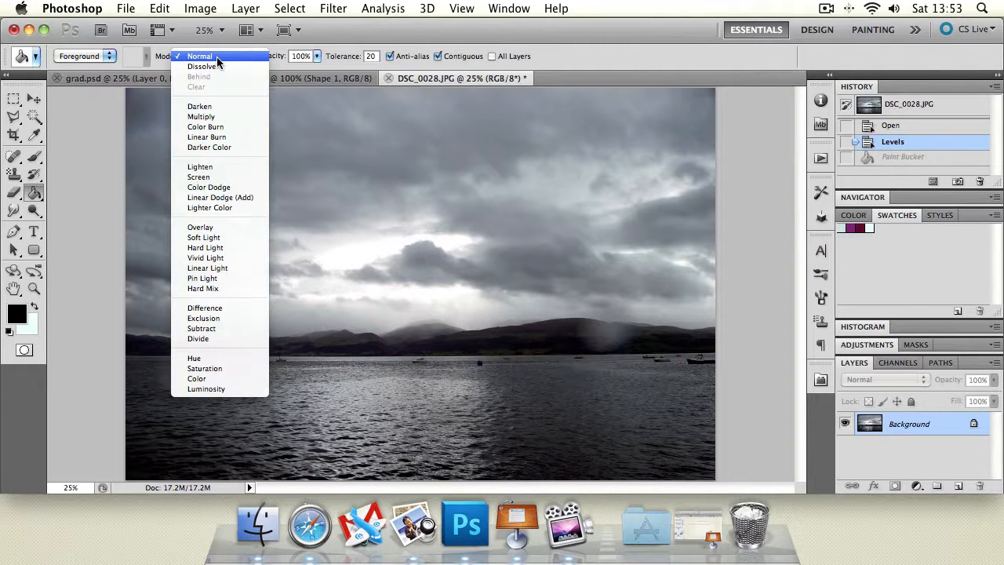
{"action": "left_click", "coordinate": [216, 56]}
Paint a vertical black stroke with the Brush tool from the sky down to the waterline.
{"action": "left_click", "coordinate": [33, 157]}
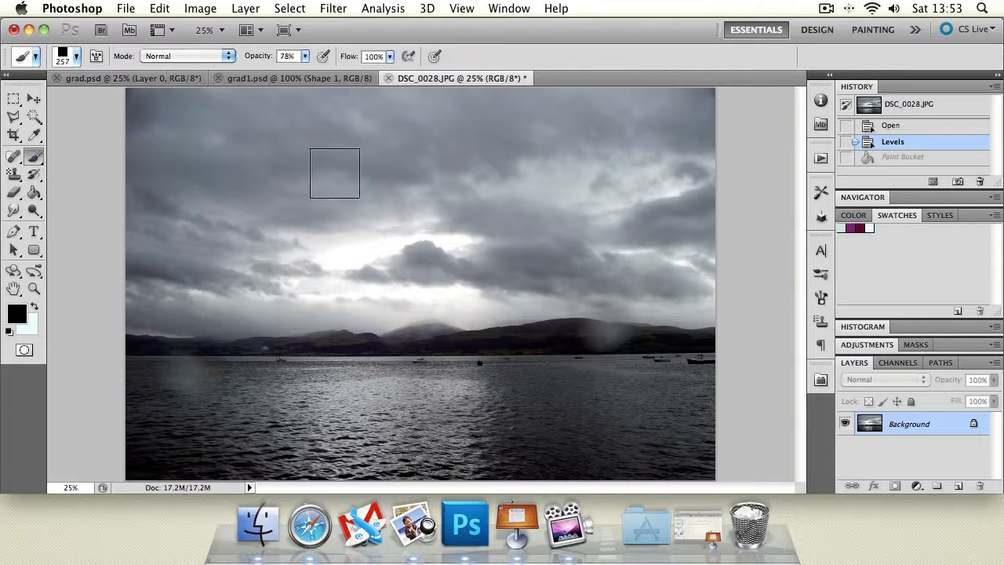
{"action": "left_click_drag", "start_coordinate": [336, 163], "coordinate": [335, 338]}
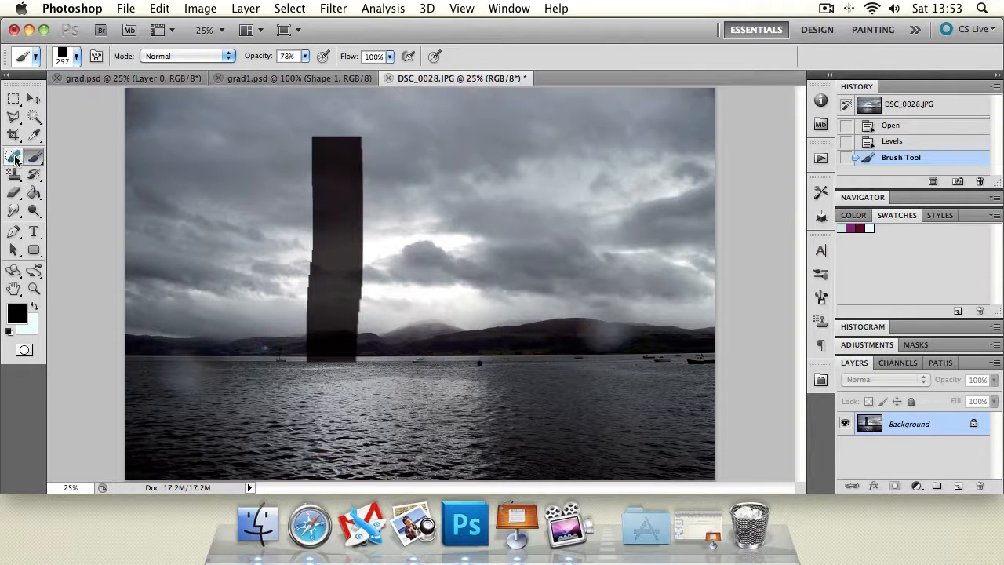
Set the Paint Bucket's blending mode to Dissolve and try black fills in the clouds on either side of the brush stroke.
{"action": "left_click", "coordinate": [33, 192]}
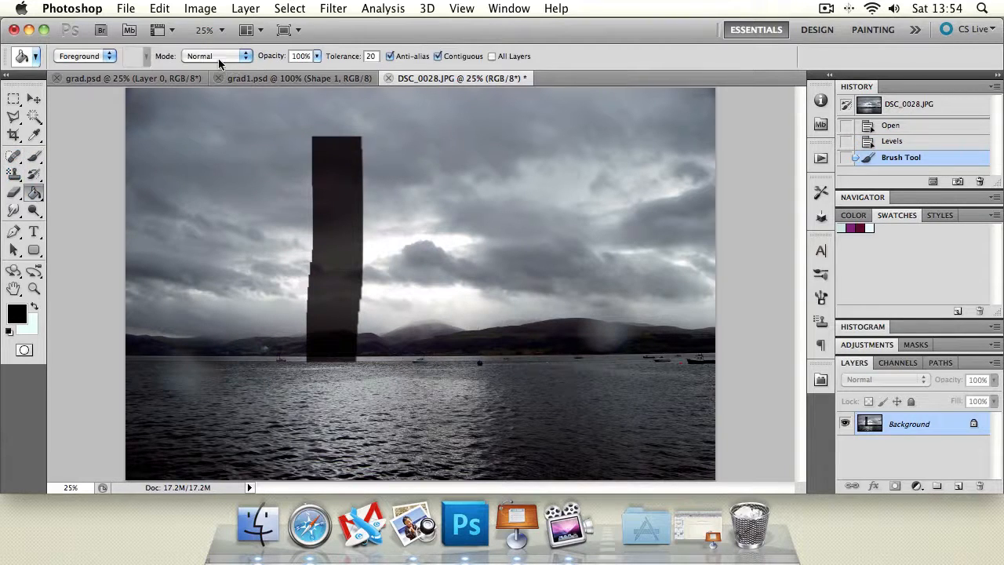
{"action": "left_click", "coordinate": [220, 58]}
{"action": "left_click", "coordinate": [224, 83]}
{"action": "left_click", "coordinate": [277, 172]}
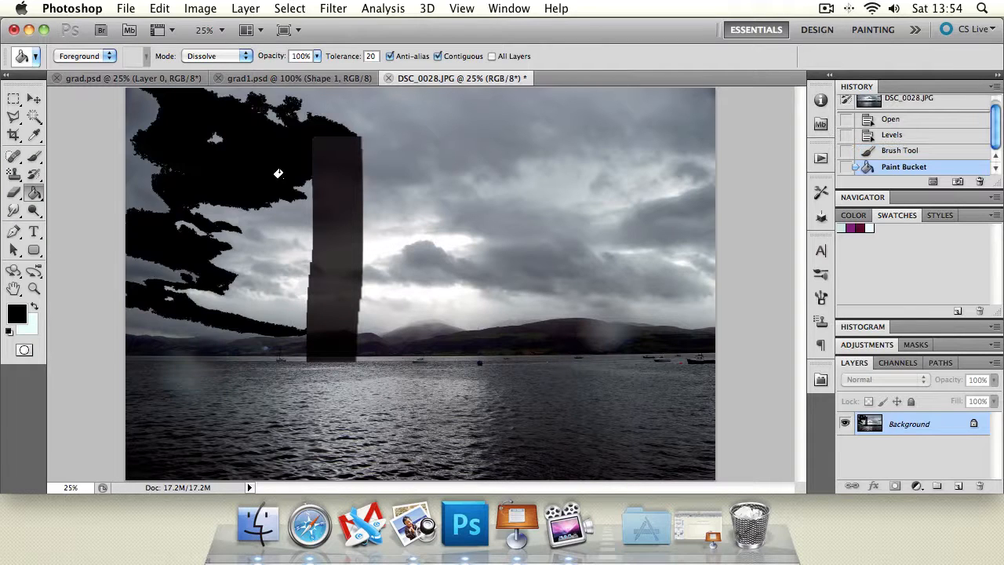
{"action": "key", "text": "ctrl+z"}
{"action": "left_click", "coordinate": [451, 127]}
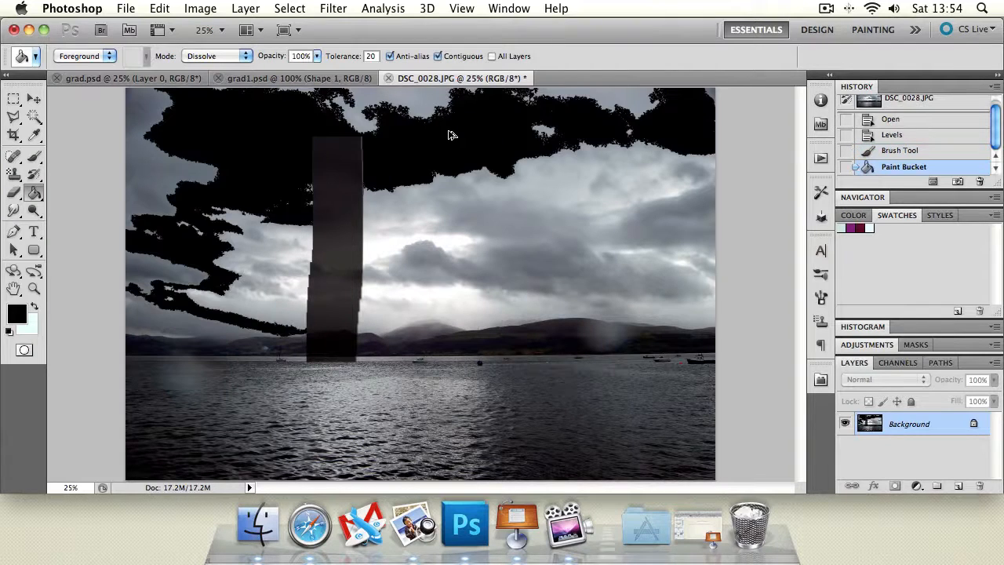
Undo the last cloud fill and the black brush stroke, leaving the blending mode at Dissolve.
{"action": "key", "text": "ctrl+alt+z"}
{"action": "key", "text": "ctrl+alt+z"}
{"action": "left_click", "coordinate": [210, 57]}
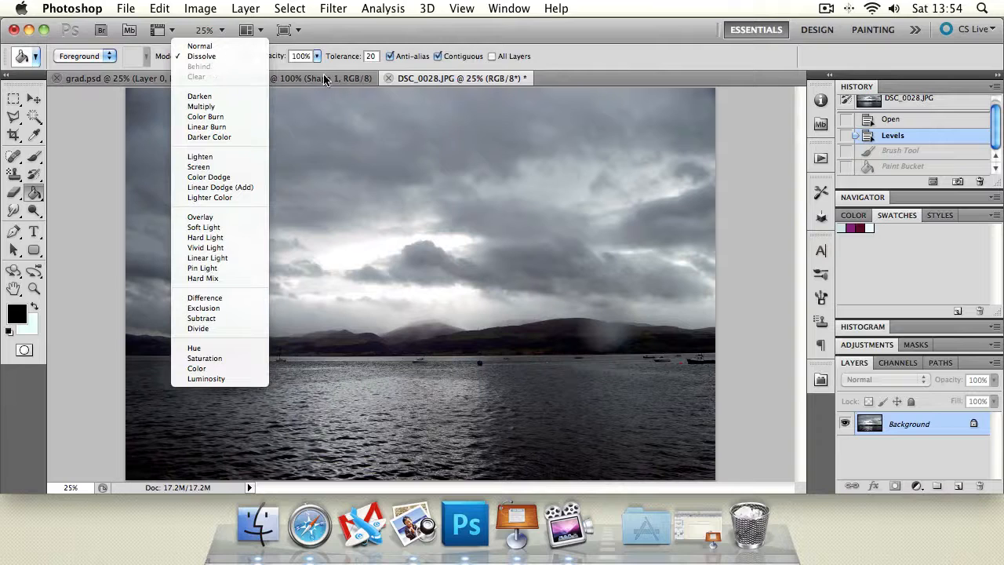
{"action": "left_click", "coordinate": [567, 76]}
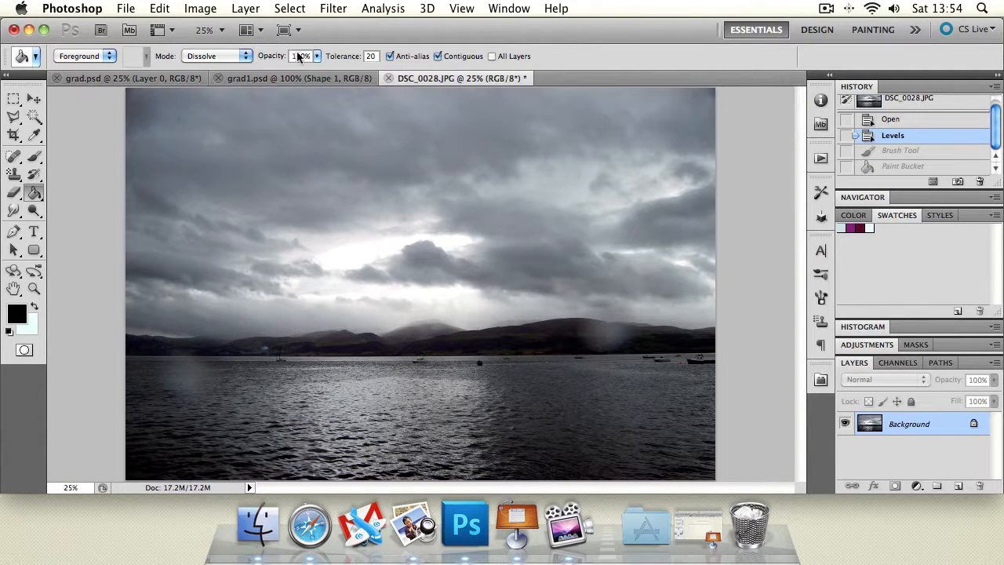
Lower the Paint Bucket's opacity to 32% and fill the mid-sky clouds and the upper sky with black.
{"action": "left_click", "coordinate": [317, 57]}
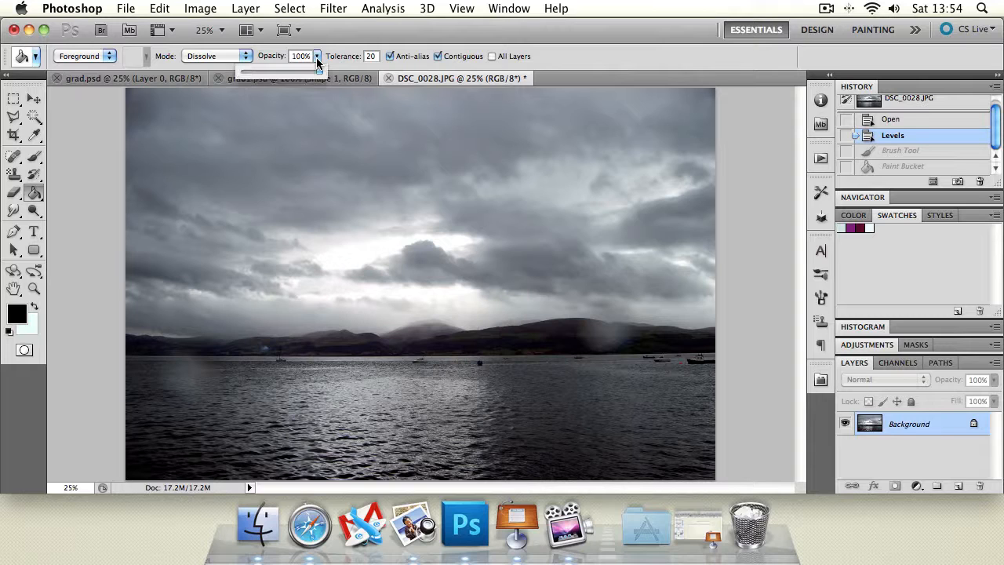
{"action": "left_click_drag", "start_coordinate": [317, 71], "coordinate": [267, 76]}
{"action": "left_click", "coordinate": [316, 226]}
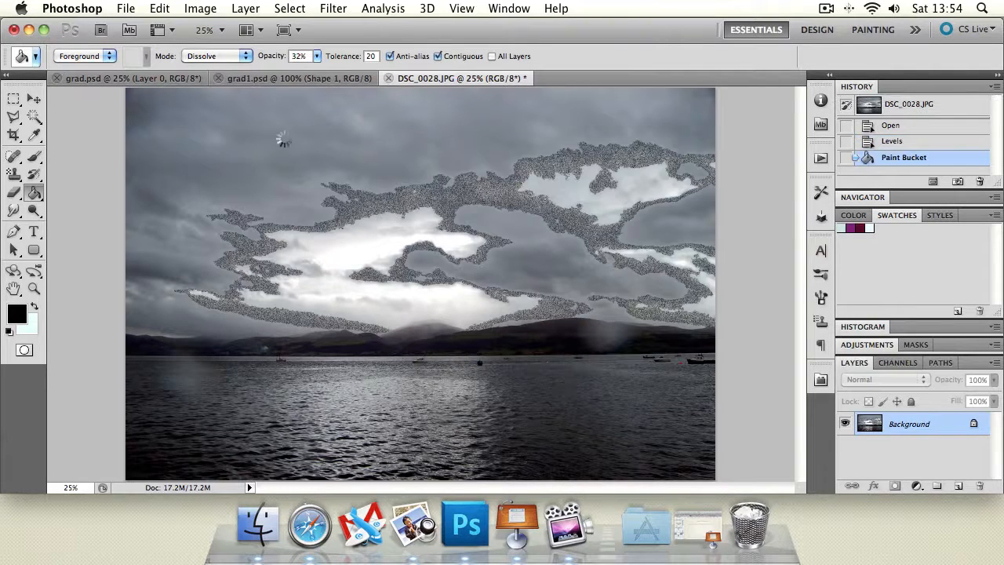
{"action": "left_click", "coordinate": [280, 134]}
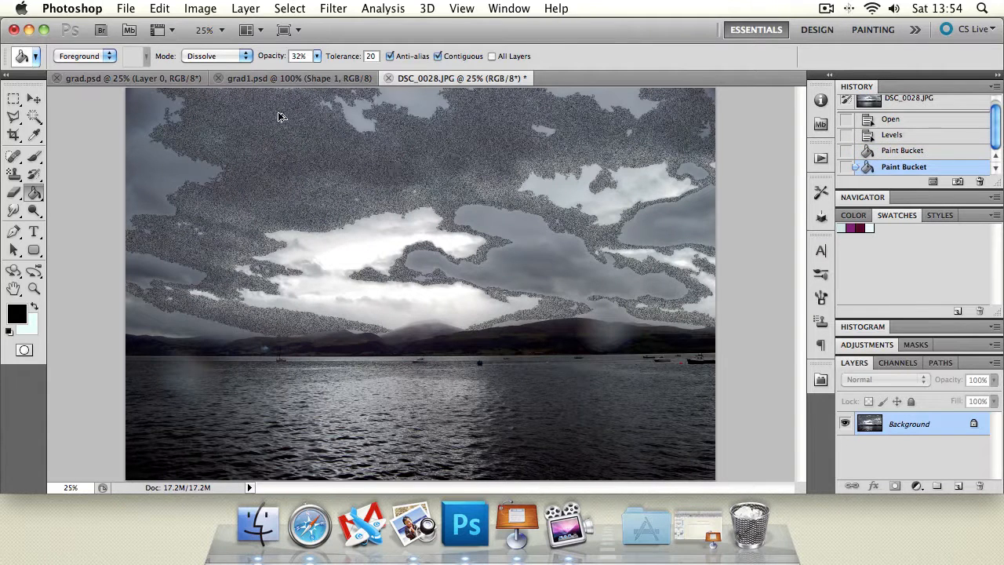
Undo both semi-transparent cloud fills and set the Paint Bucket's opacity back to 100%.
{"action": "key", "text": "super+alt+z"}
{"action": "key", "text": "super+alt+z"}
{"action": "left_click", "coordinate": [317, 56]}
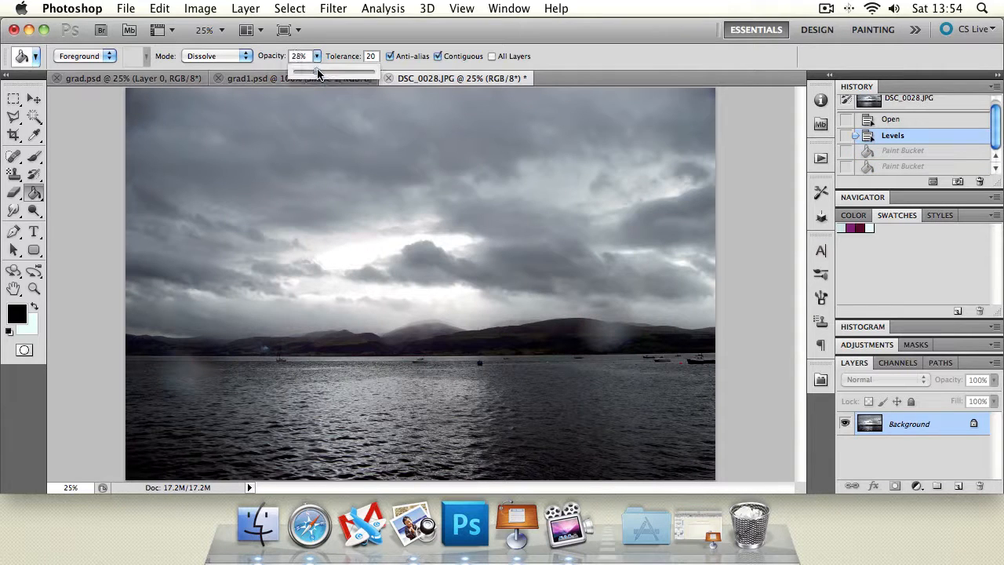
{"action": "left_click_drag", "start_coordinate": [318, 72], "coordinate": [378, 65]}
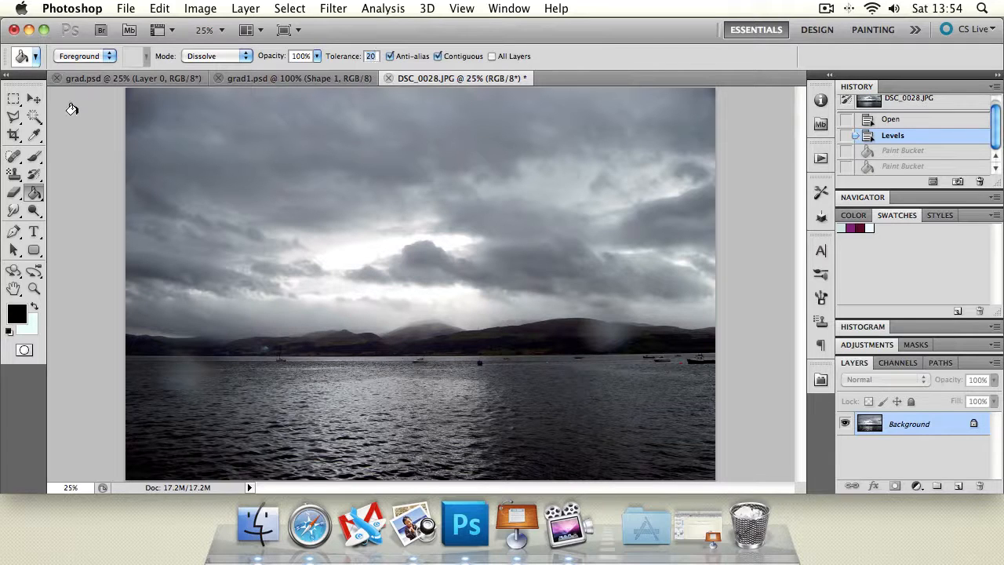
Try a black fill on the upper-left clouds, undo it, and refill them with the tolerance set to 100.
{"action": "left_click", "coordinate": [255, 153]}
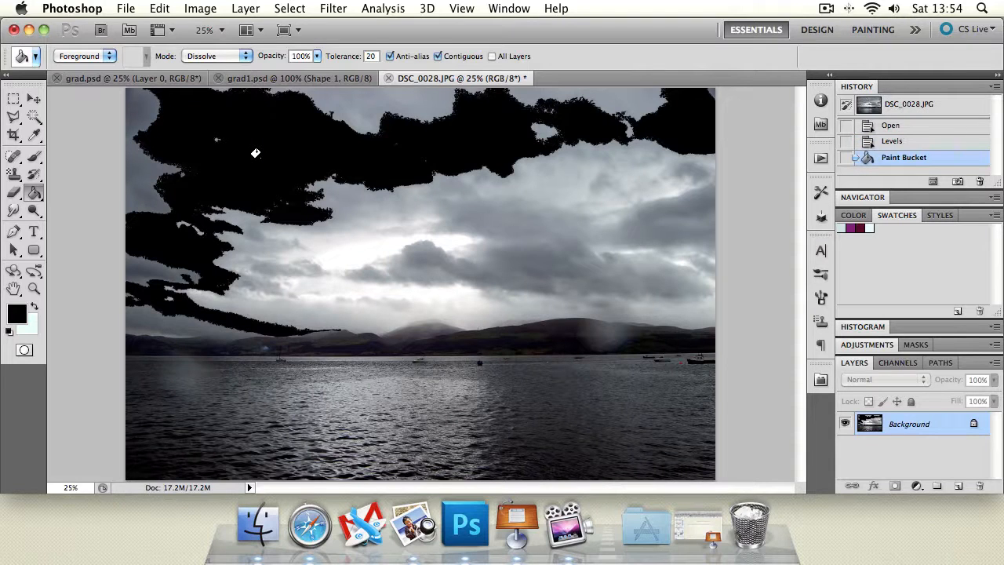
{"action": "key", "text": "super+z"}
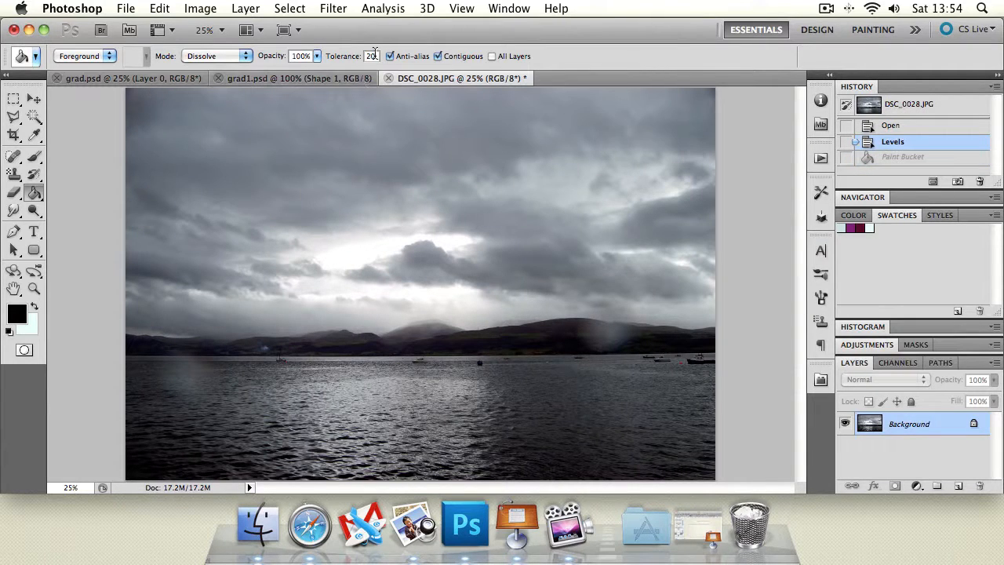
{"action": "type", "text": "100"}
{"action": "left_click", "coordinate": [231, 147]}
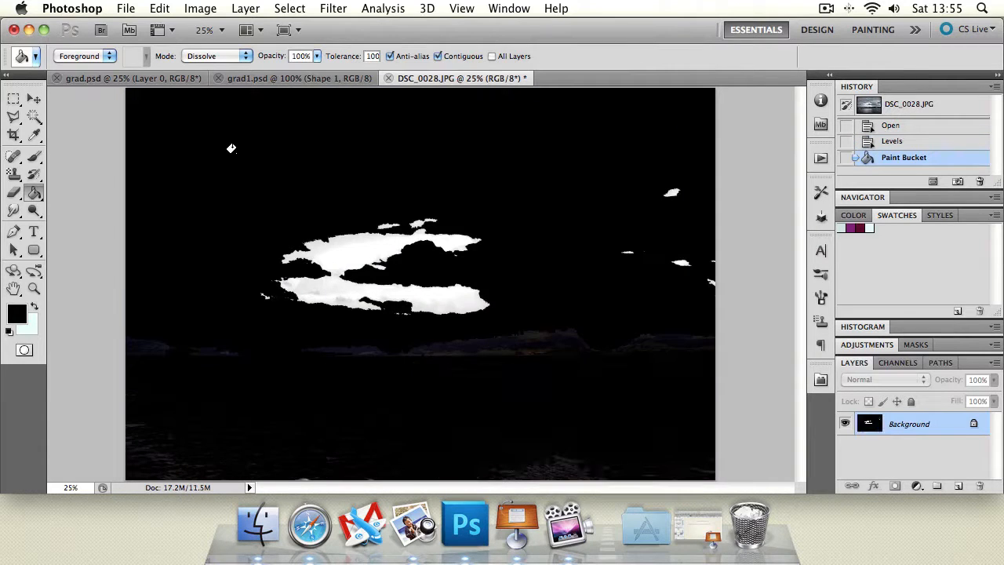
Undo the last cloud fill and refill the clouds across the sky in black with the tolerance set to 50.
{"action": "key", "text": "super+z"}
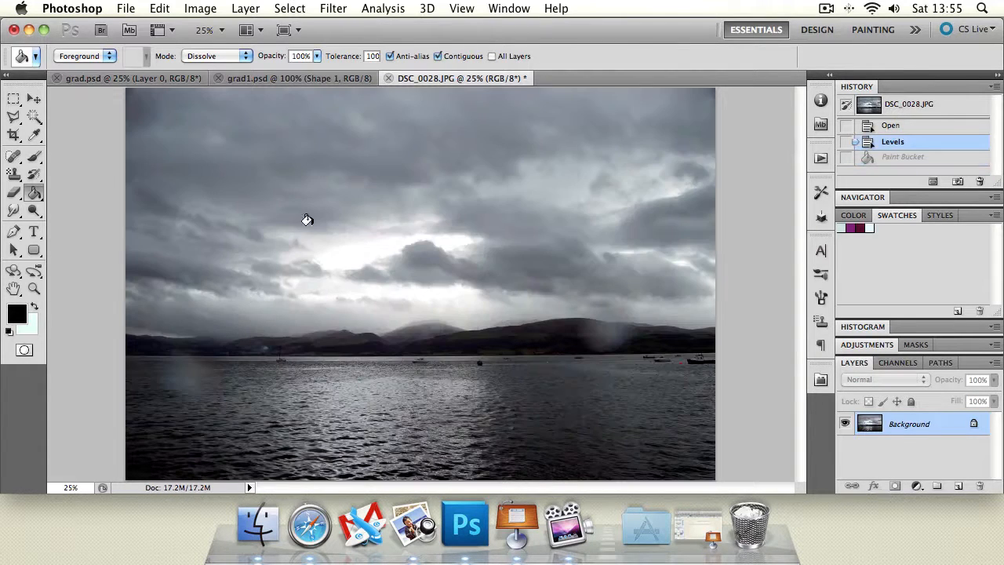
{"action": "left_click", "coordinate": [373, 56]}
{"action": "type", "text": "50"}
{"action": "left_click", "coordinate": [286, 122]}
{"action": "left_click", "coordinate": [345, 225]}
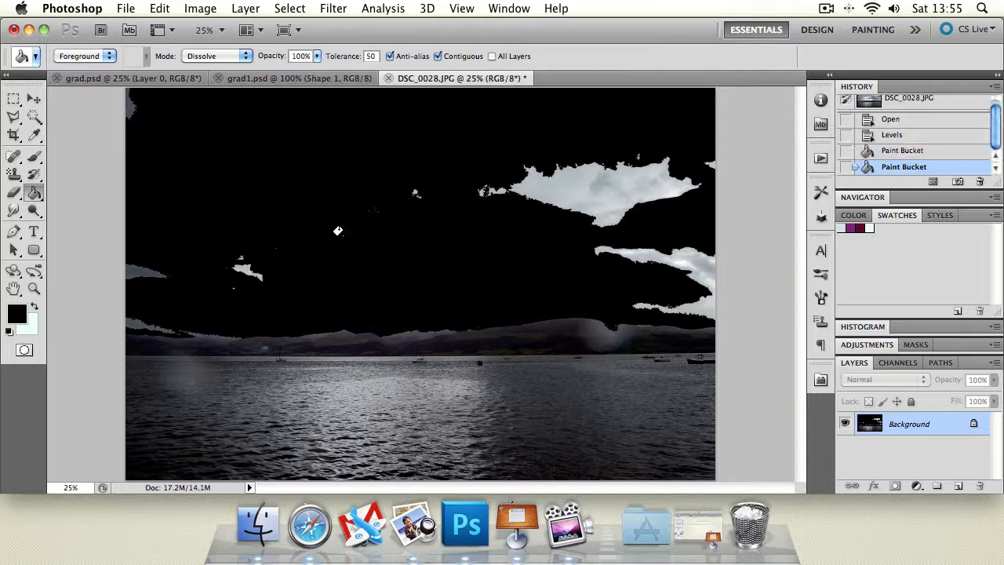
{"action": "left_click", "coordinate": [596, 176]}
{"action": "left_click", "coordinate": [703, 270]}
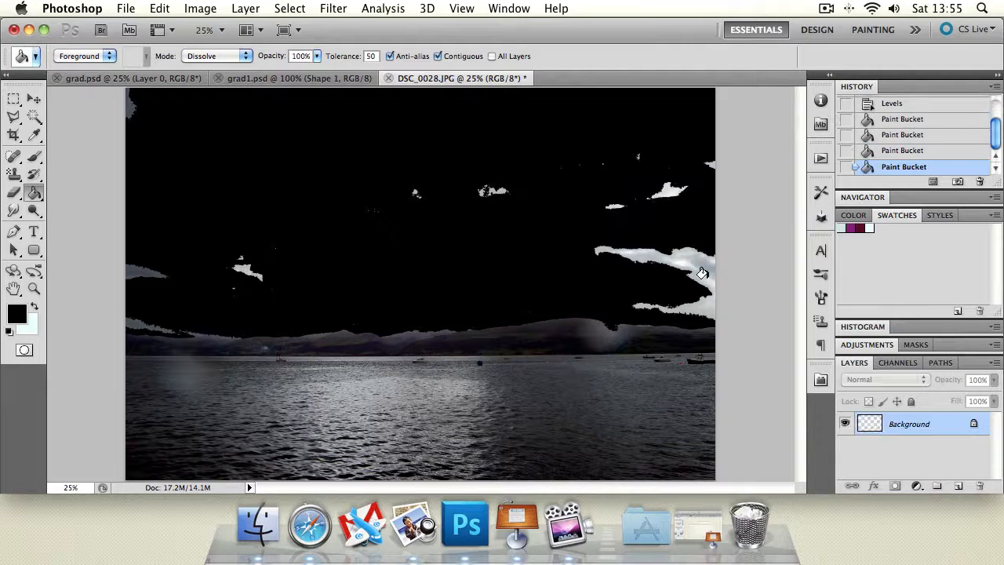
Undo the four sky fills, set the tolerance to 32, and try a single black fill on the mid-sky clouds.
{"action": "key", "text": "super+z"}
{"action": "key", "text": "alt+super+z"}
{"action": "key", "text": "alt+super+z"}
{"action": "key", "text": "alt+super+z"}
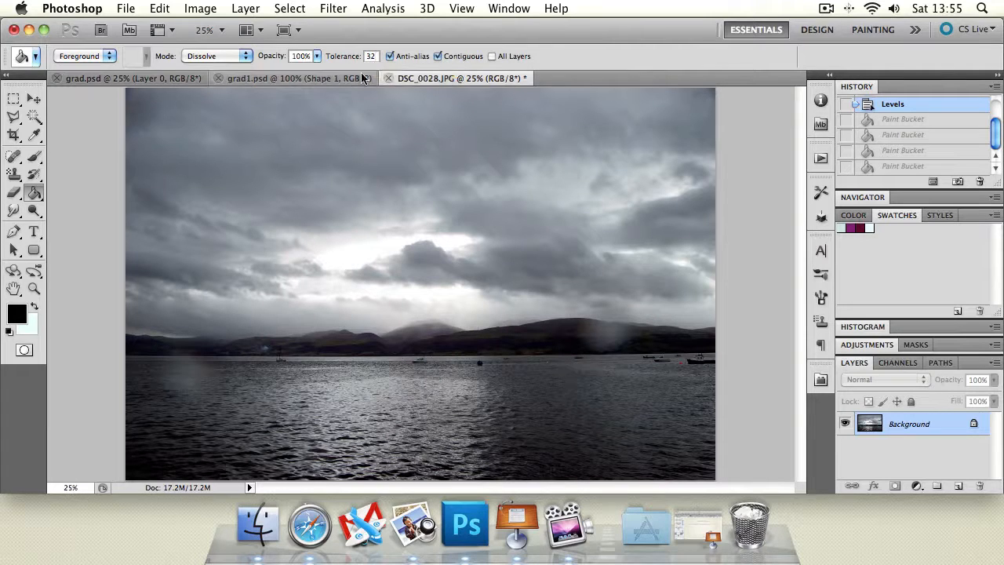
{"action": "left_click", "coordinate": [336, 196]}
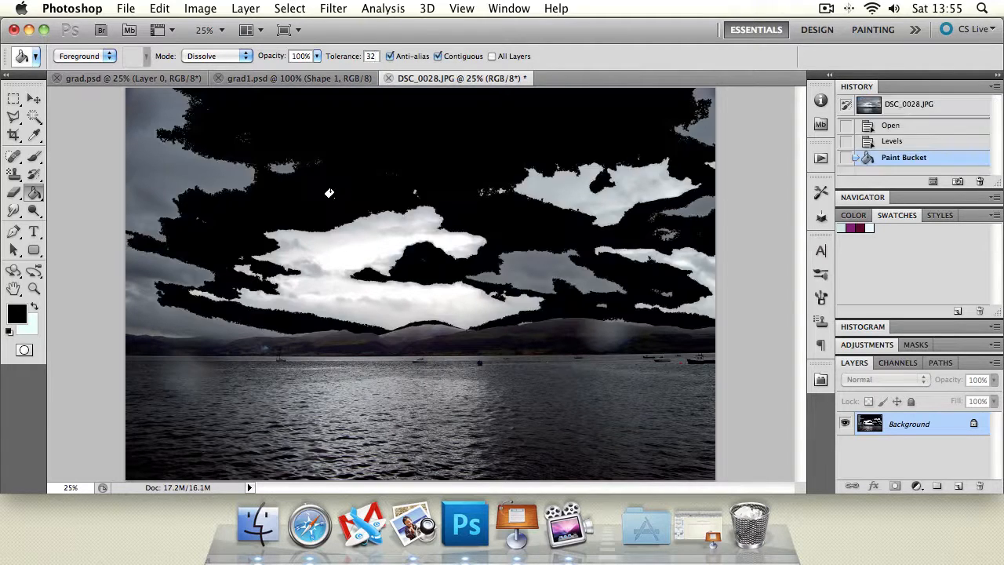
{"action": "key", "text": "super+z"}
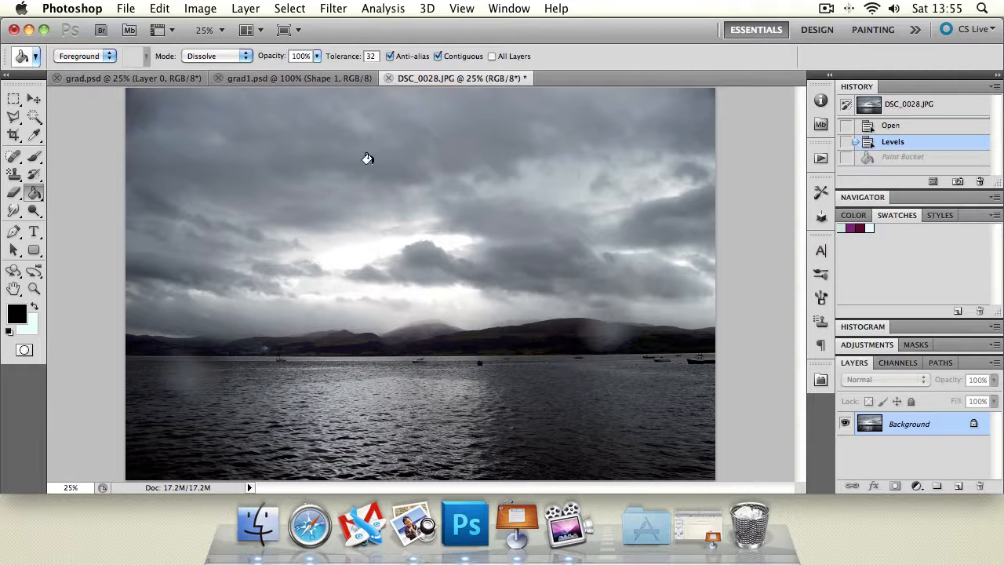
Try black sky fills with Anti-alias turned off, switching the blending mode to Normal before the second fill.
{"action": "left_click", "coordinate": [389, 58]}
{"action": "left_click", "coordinate": [375, 126]}
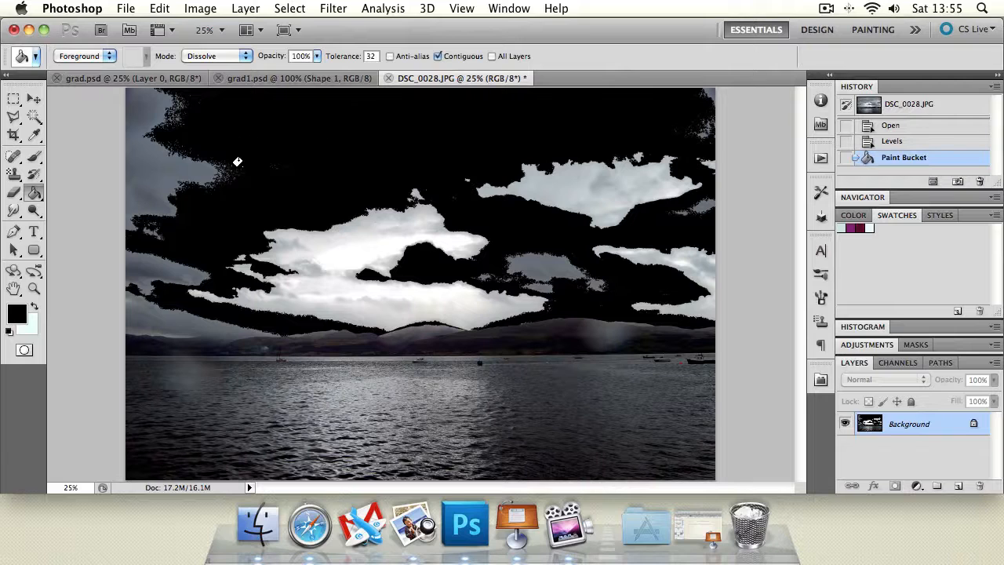
{"action": "left_click", "coordinate": [217, 55]}
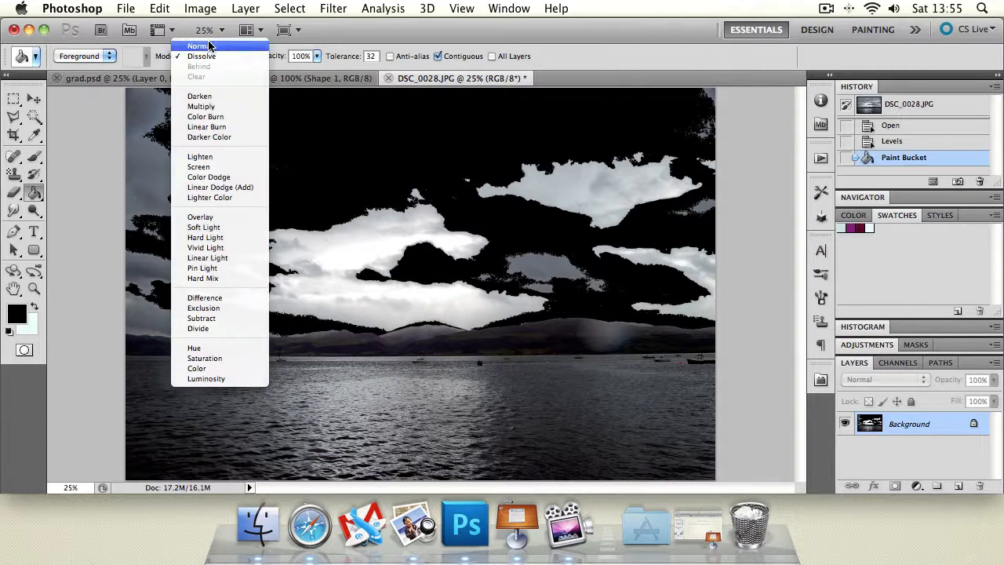
{"action": "left_click", "coordinate": [196, 43]}
{"action": "key", "text": "super+z"}
{"action": "left_click", "coordinate": [246, 123]}
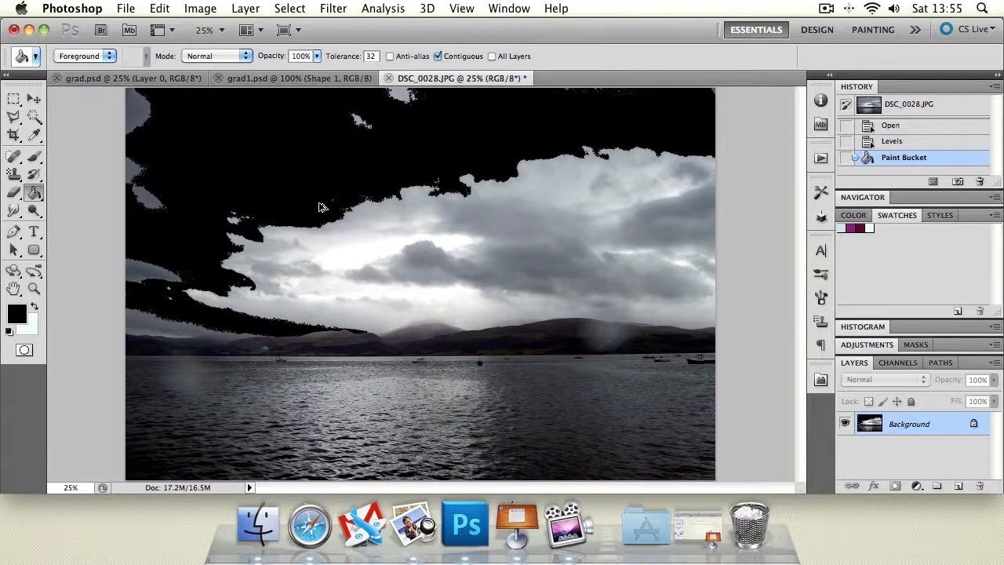
{"action": "key", "text": "super+z"}
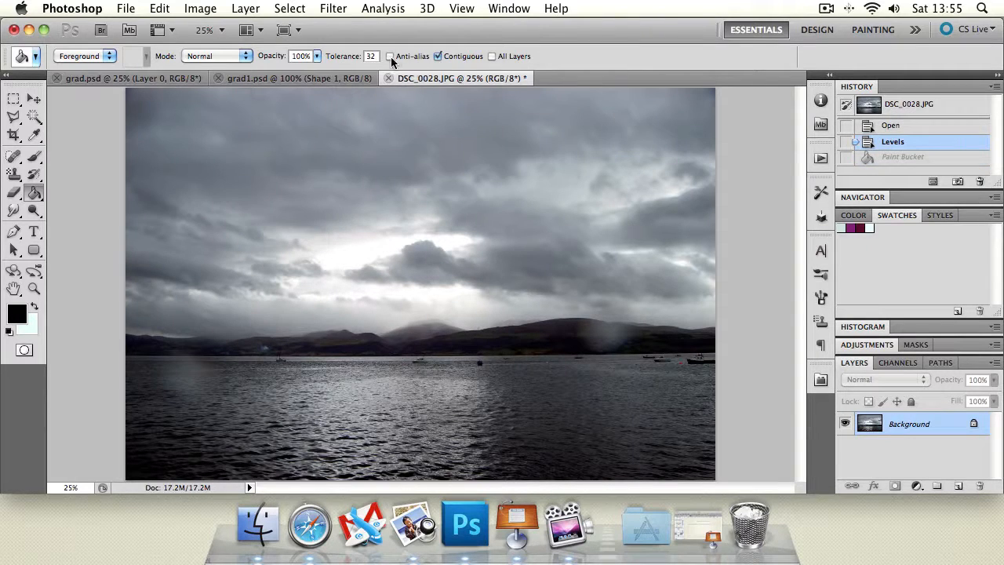
Turn Anti-alias back on and try black fills on the mid-sky and upper-left clouds, undoing each one.
{"action": "left_click", "coordinate": [389, 56]}
{"action": "left_click", "coordinate": [336, 189]}
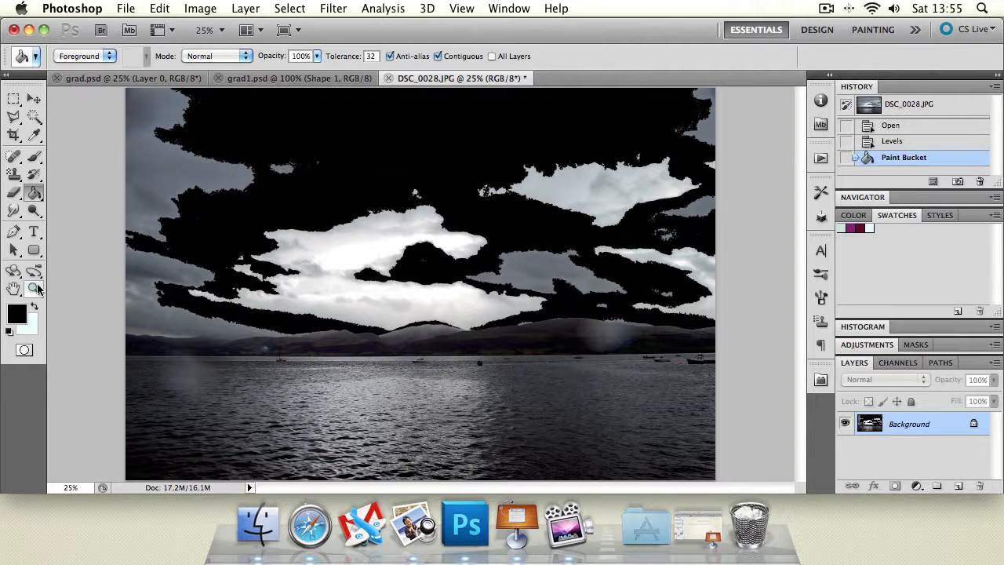
{"action": "key", "text": "super+z"}
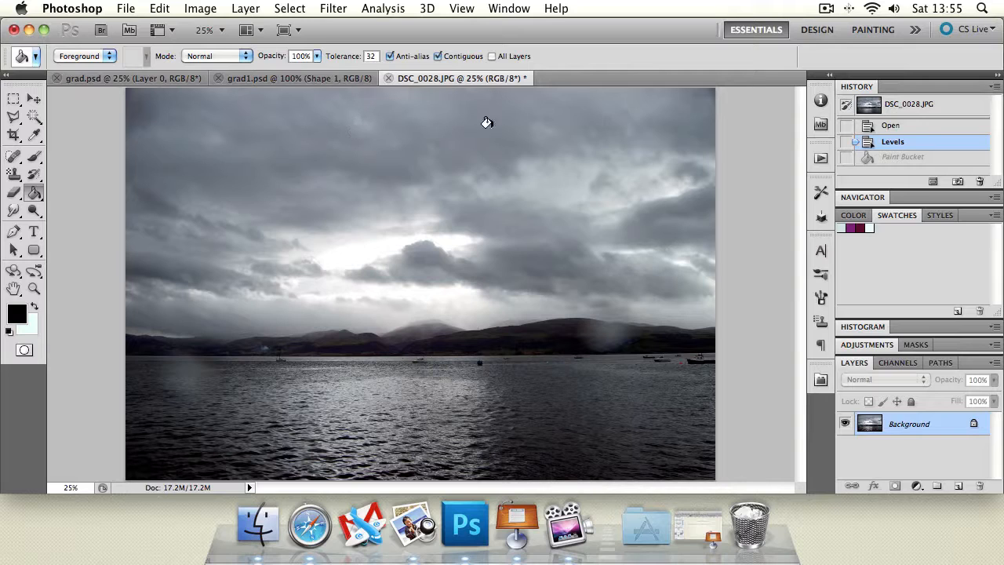
{"action": "left_click", "coordinate": [273, 144]}
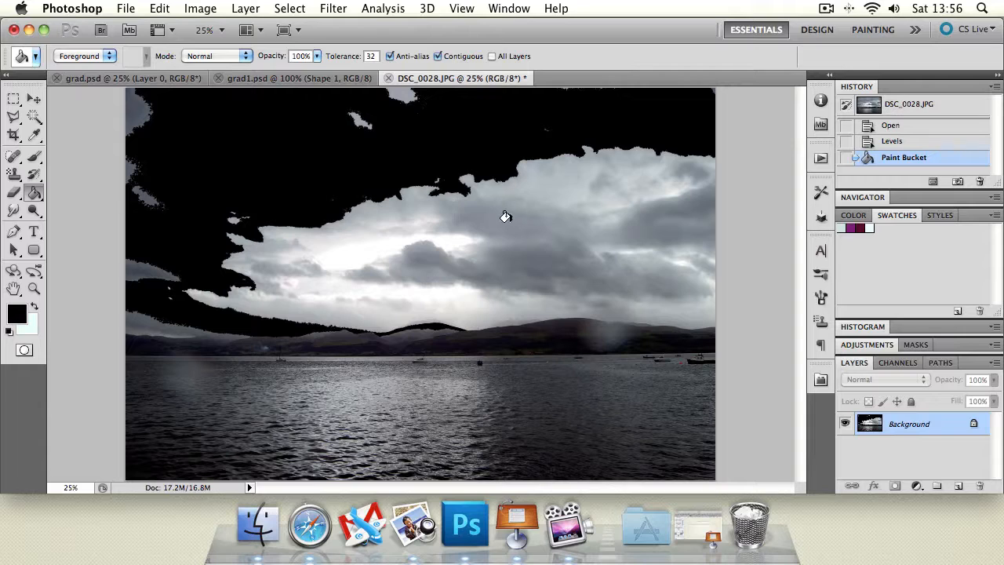
{"action": "key", "text": "super+z"}
Compare black cloud fills with Contiguous turned off and back on, undoing every fill.
{"action": "left_click", "coordinate": [437, 56]}
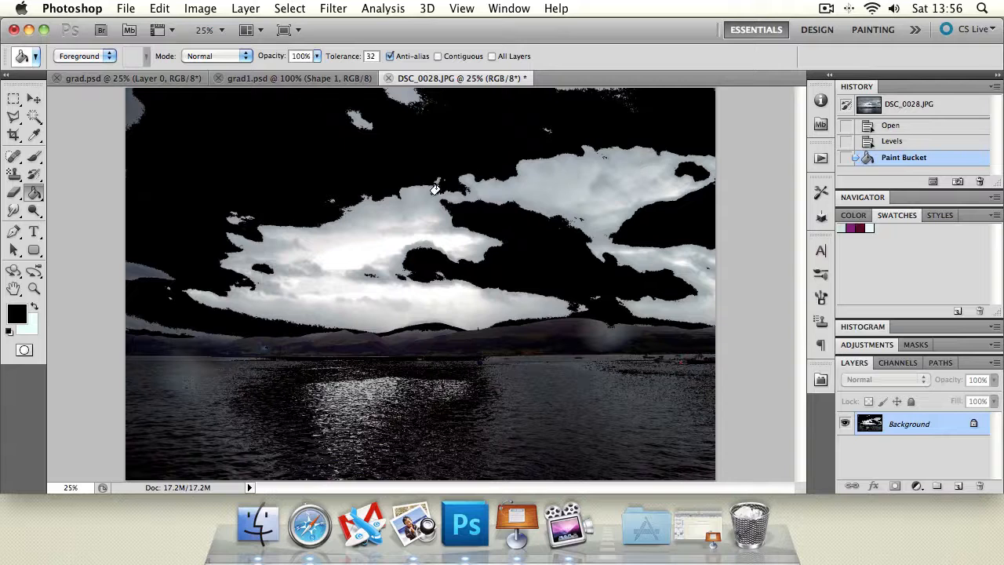
{"action": "left_click", "coordinate": [373, 227]}
{"action": "key", "text": "super+alt+z"}
{"action": "key", "text": "super+alt+z"}
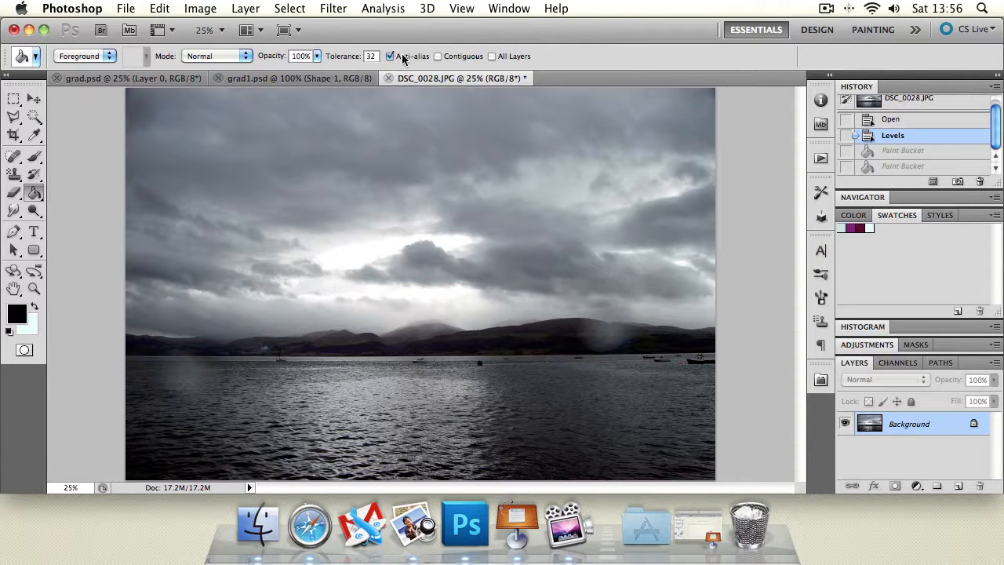
{"action": "left_click", "coordinate": [437, 56]}
{"action": "left_click", "coordinate": [363, 144]}
{"action": "key", "text": "super+z"}
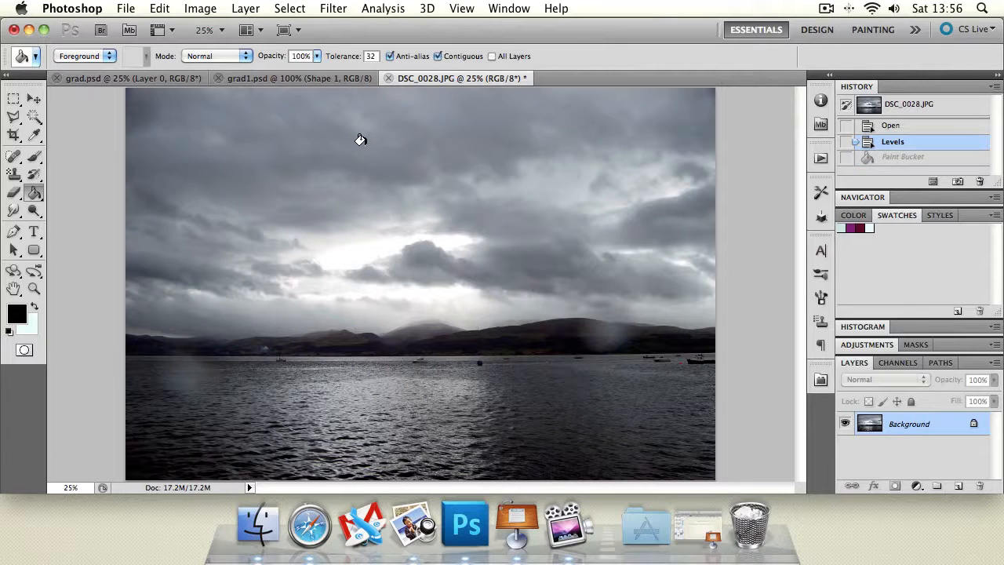
Try a black cloud fill with All Layers turned on, and undo it while keeping the Levels adjustment.
{"action": "left_click", "coordinate": [494, 55]}
{"action": "left_click", "coordinate": [418, 211]}
{"action": "key", "text": "super+alt+z"}
{"action": "key", "text": "super+alt+z"}
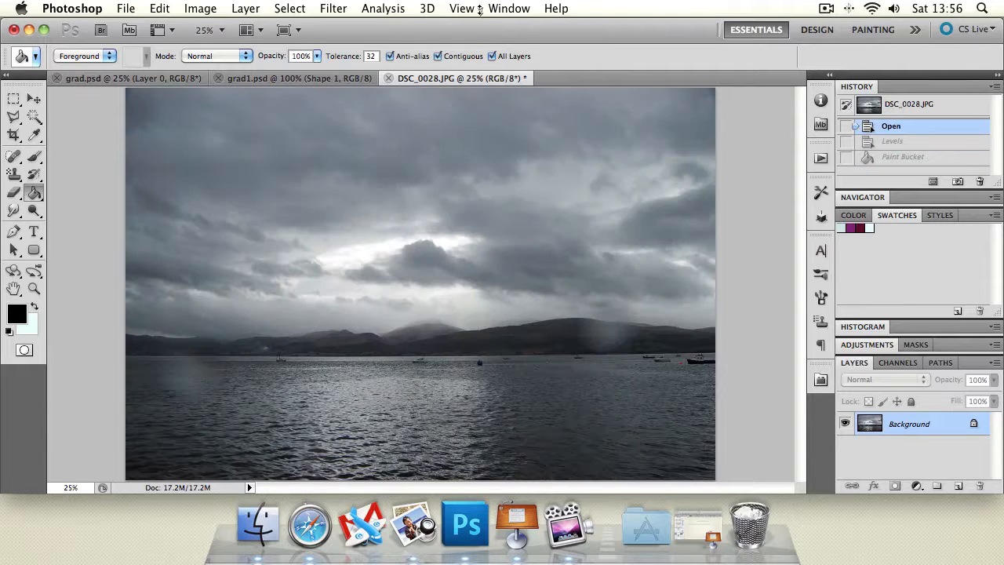
{"action": "key", "text": "super+shift+z"}
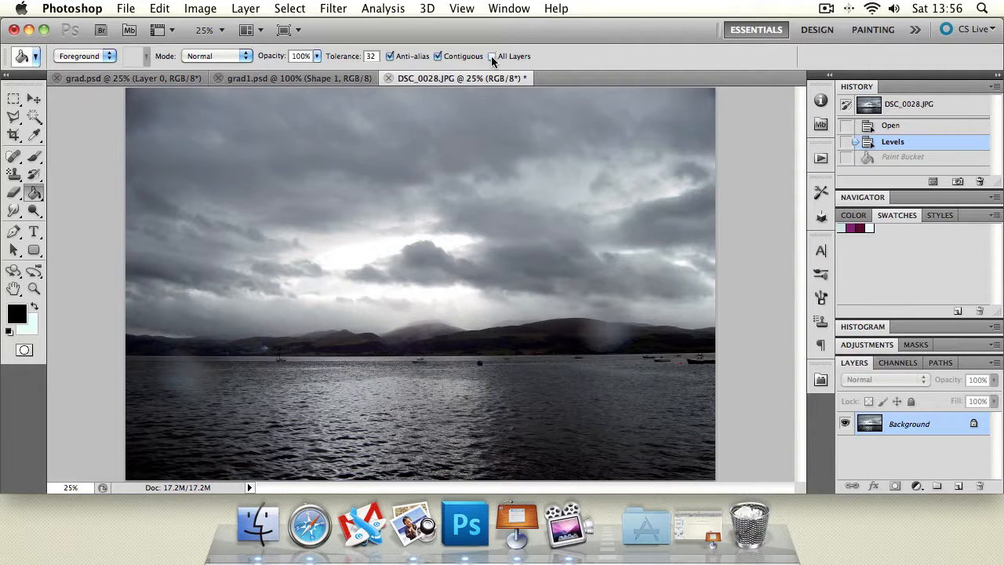
Select a large rectangle of sky above the hills and fill the clouds inside it with black.
{"action": "left_click", "coordinate": [13, 99]}
{"action": "left_click_drag", "start_coordinate": [487, 276], "coordinate": [546, 311]}
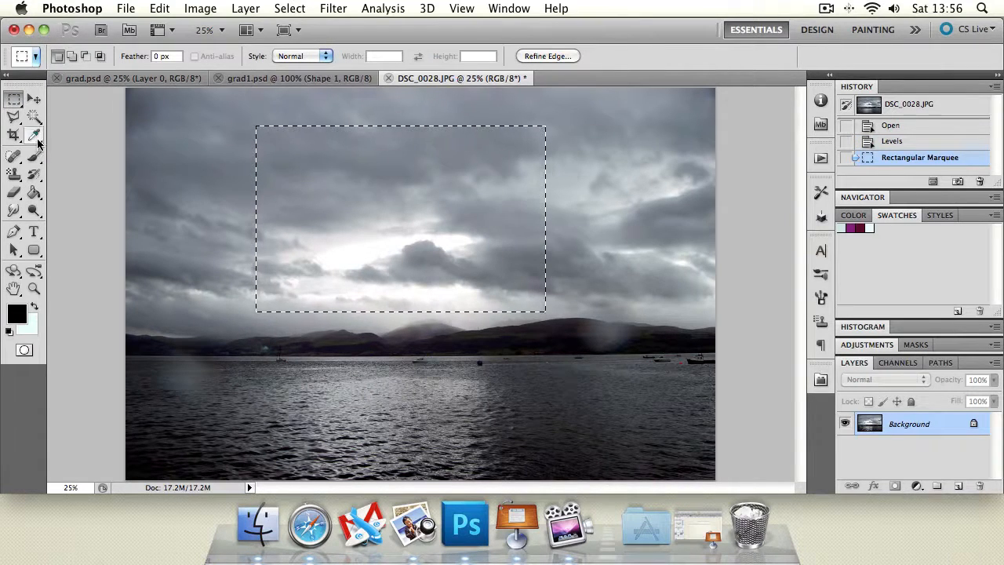
{"action": "left_click", "coordinate": [34, 192]}
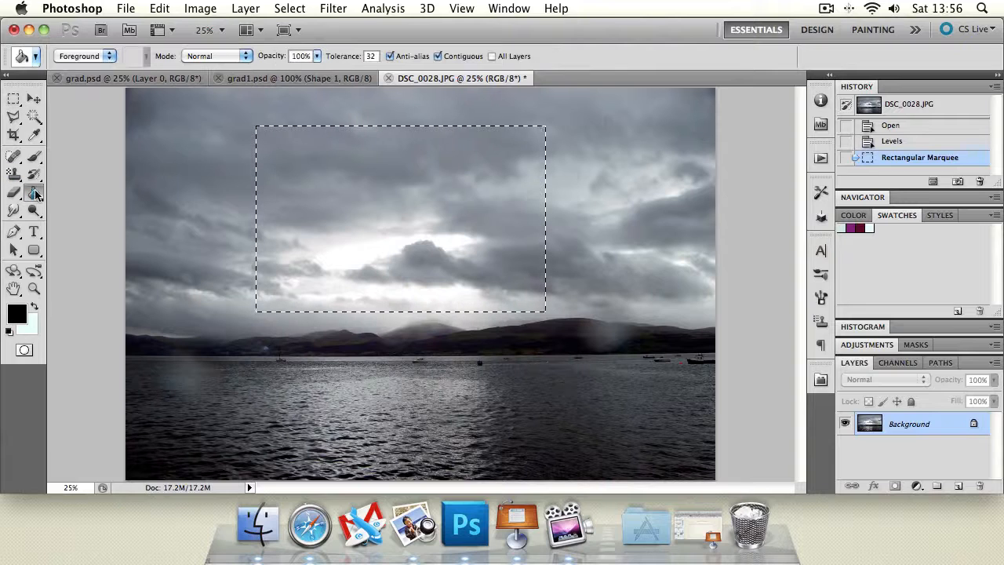
{"action": "left_click", "coordinate": [358, 192]}
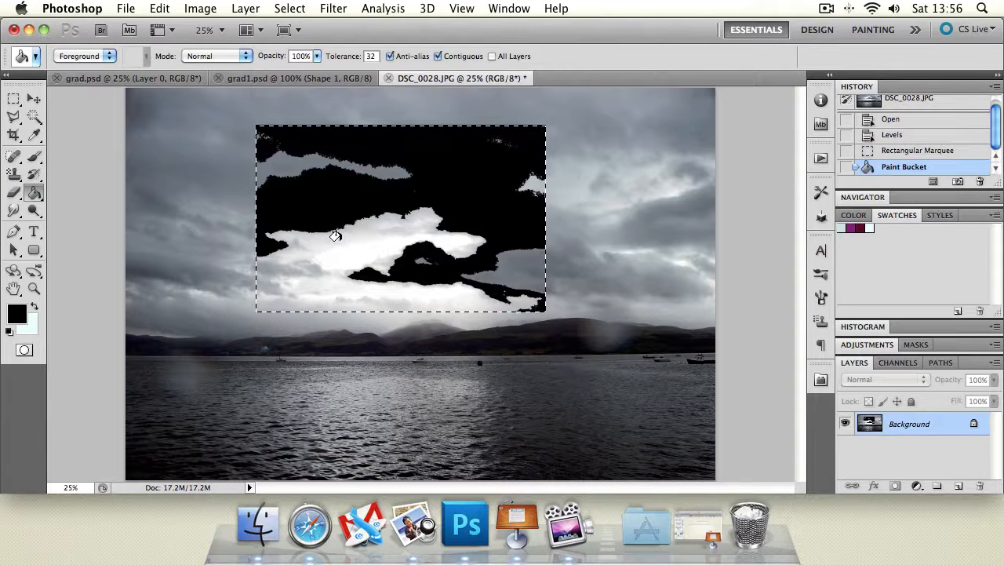
{"action": "left_click", "coordinate": [337, 237]}
{"action": "left_click", "coordinate": [284, 157]}
Deselect the sky rectangle, and undo the deselection, the black fills and the marquee back to the Levels state.
{"action": "left_click", "coordinate": [14, 116]}
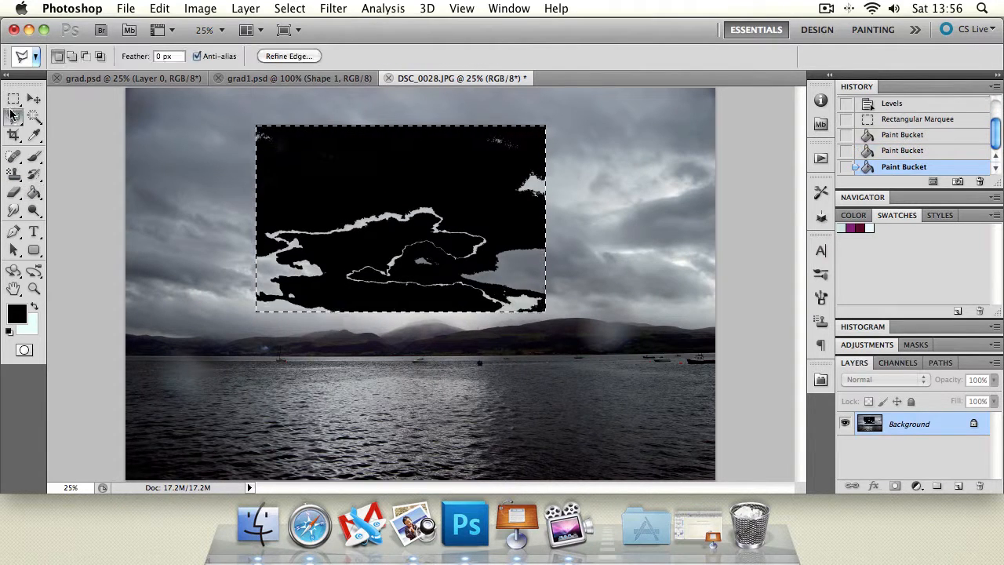
{"action": "key", "text": "ctrl+d"}
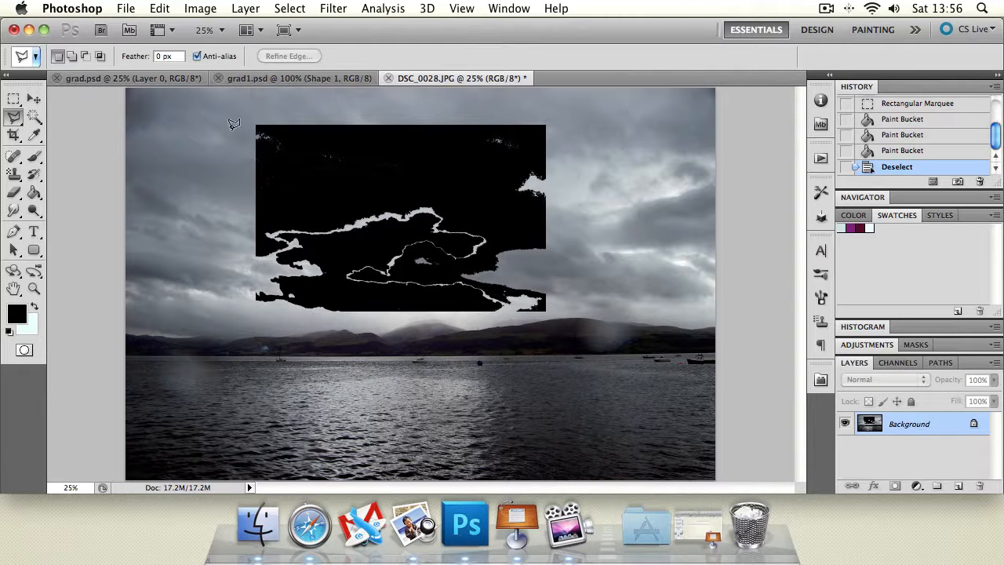
{"action": "key", "text": "ctrl+z"}
{"action": "key", "text": "ctrl+alt+z"}
{"action": "key", "text": "ctrl+alt+z"}
{"action": "key", "text": "ctrl+alt+z"}
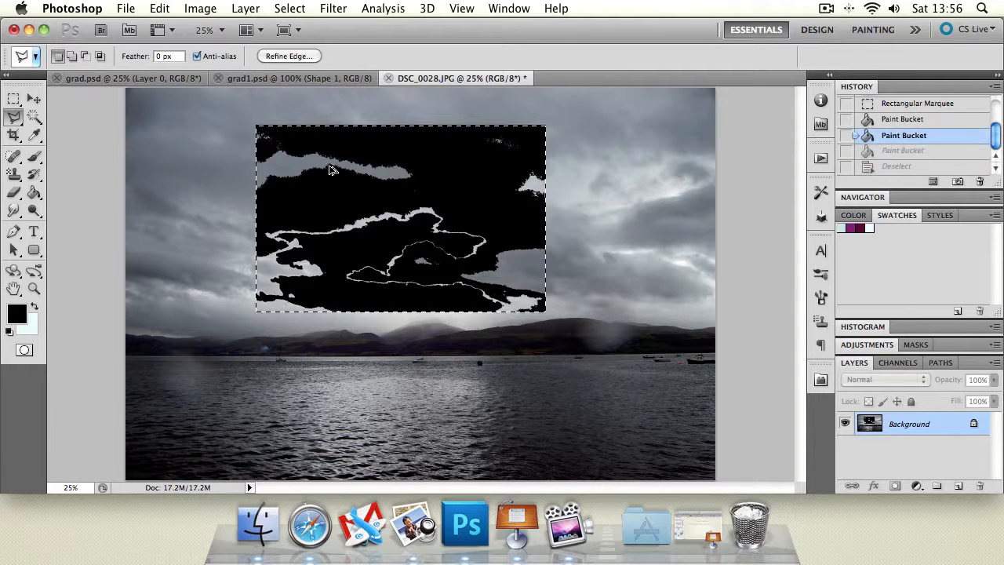
{"action": "key", "text": "super+alt+z"}
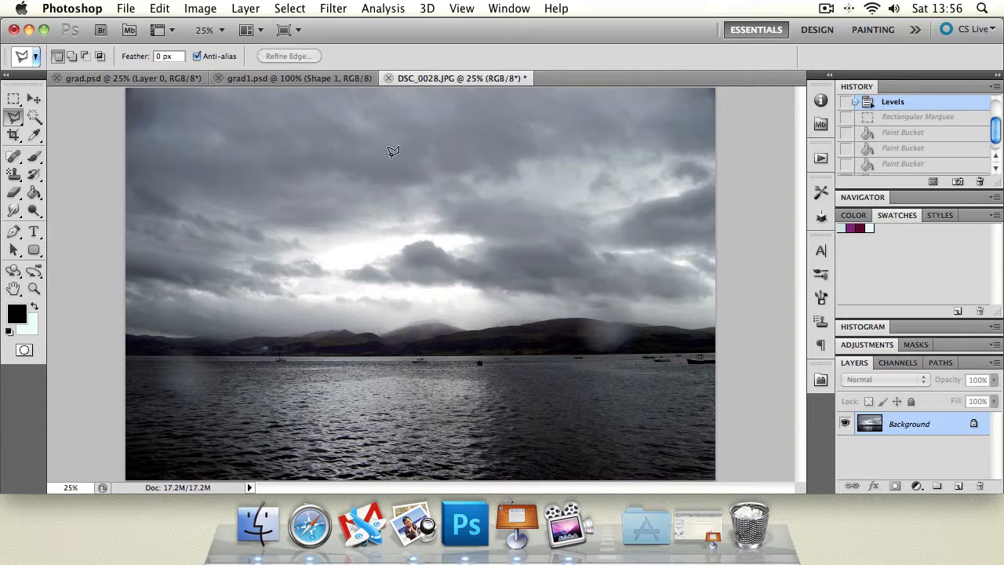
Return to the Paint Bucket tool and try two black fills on the clouds, undoing both.
{"action": "key", "text": "g"}
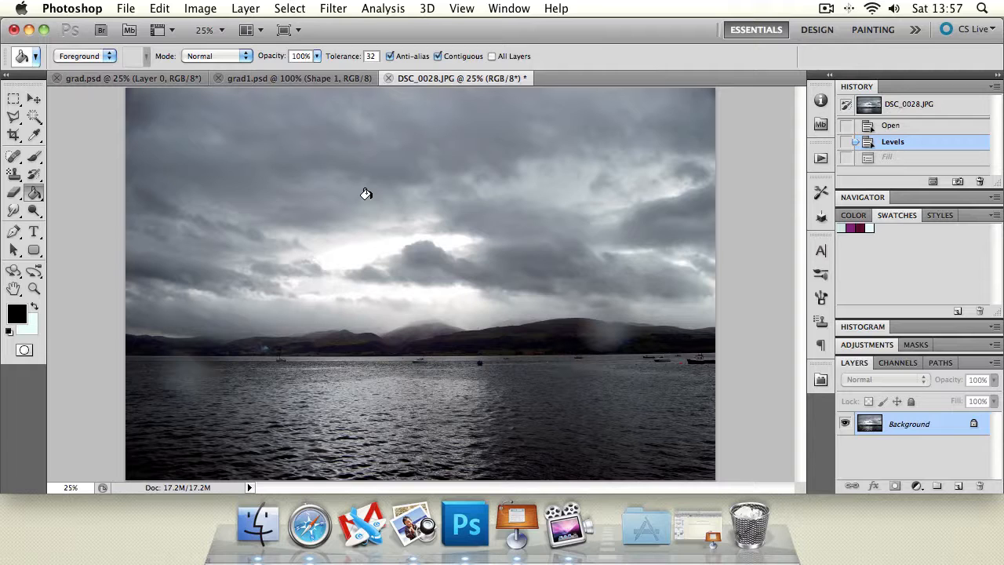
{"action": "left_click", "coordinate": [298, 202]}
{"action": "left_click", "coordinate": [222, 149]}
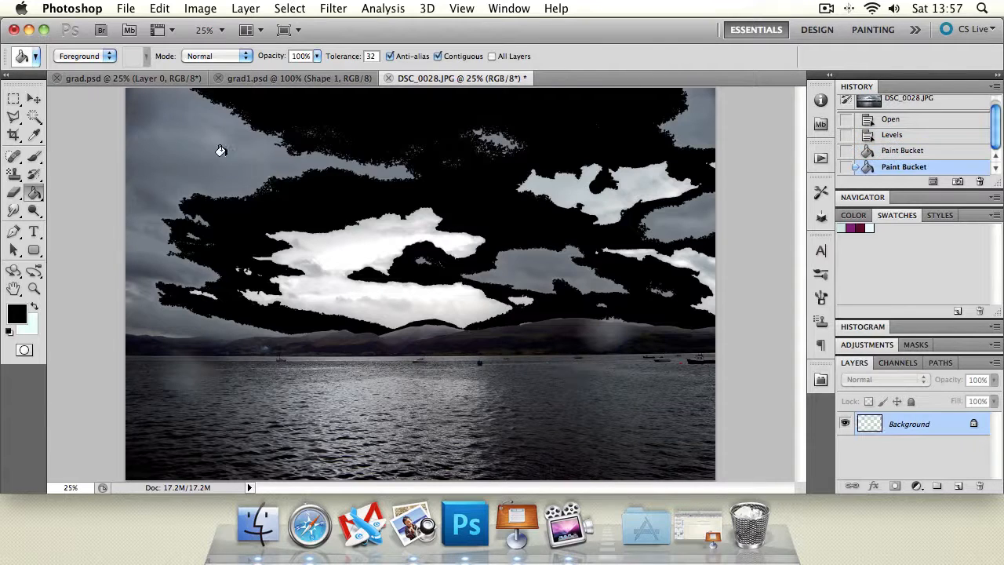
{"action": "key", "text": "super+alt+z"}
{"action": "key", "text": "super+alt+z"}
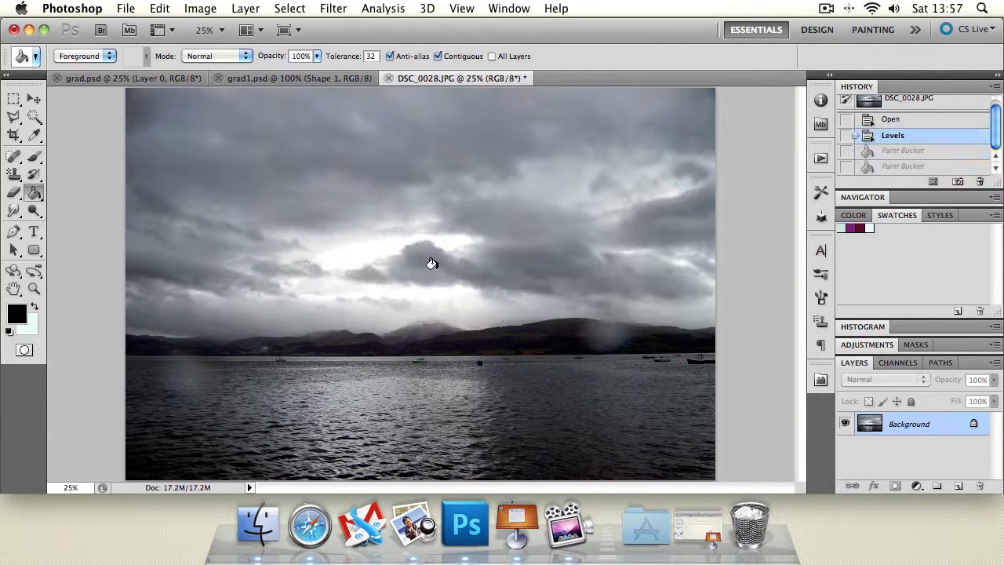
Try filling the whole layer with the background colour and with the foreground colour, undoing each fill.
{"action": "key", "text": "super+BackSpace"}
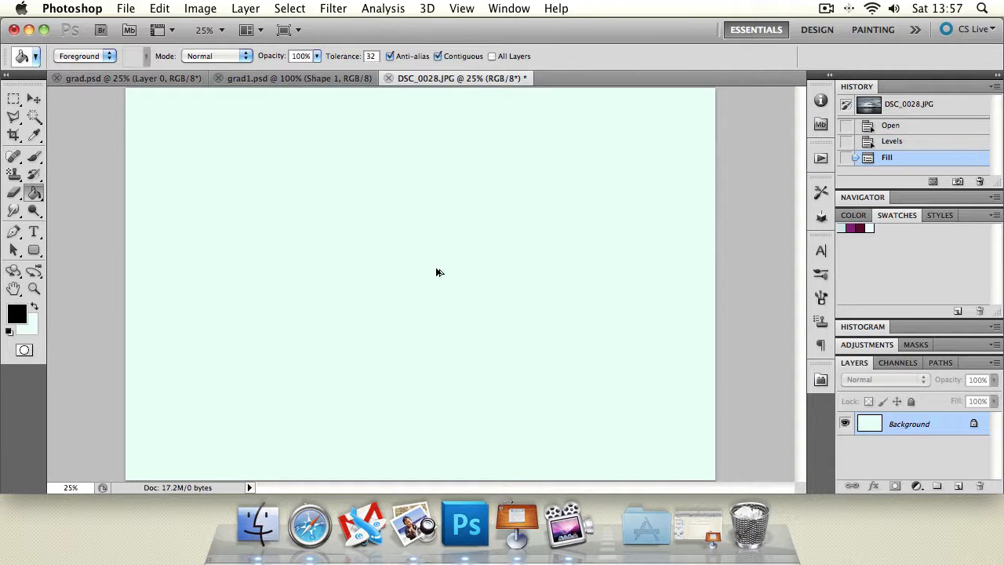
{"action": "key", "text": "super+z"}
{"action": "key", "text": "alt+BackSpace"}
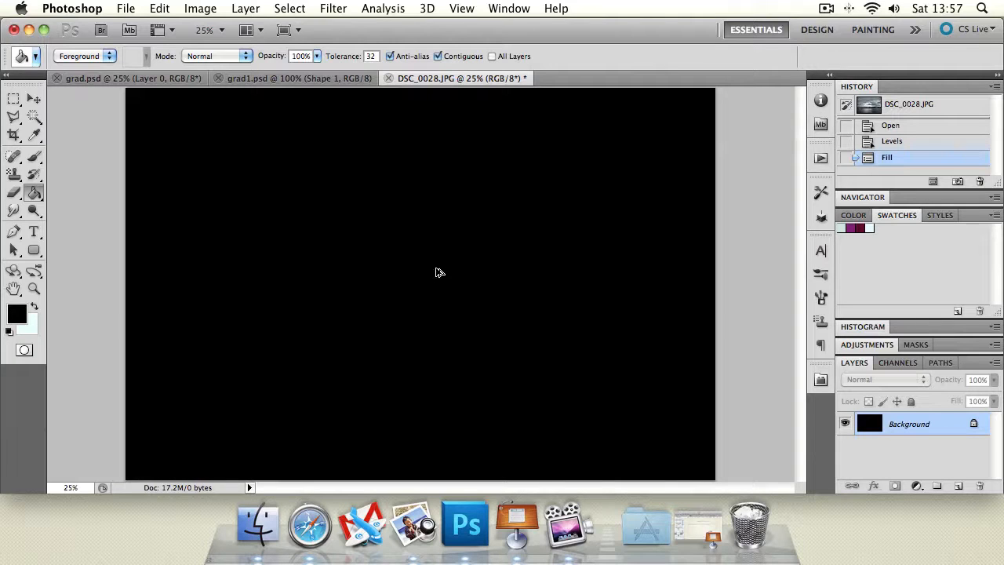
{"action": "key", "text": "super+z"}
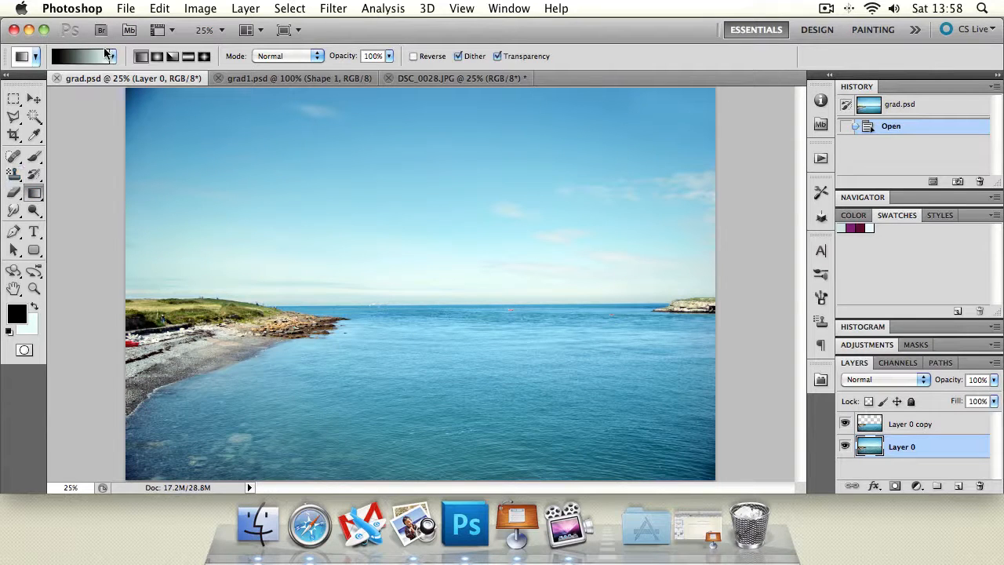
Look through the Gradient tool's saved presets and its available gradient swatches.
{"action": "left_click", "coordinate": [35, 57]}
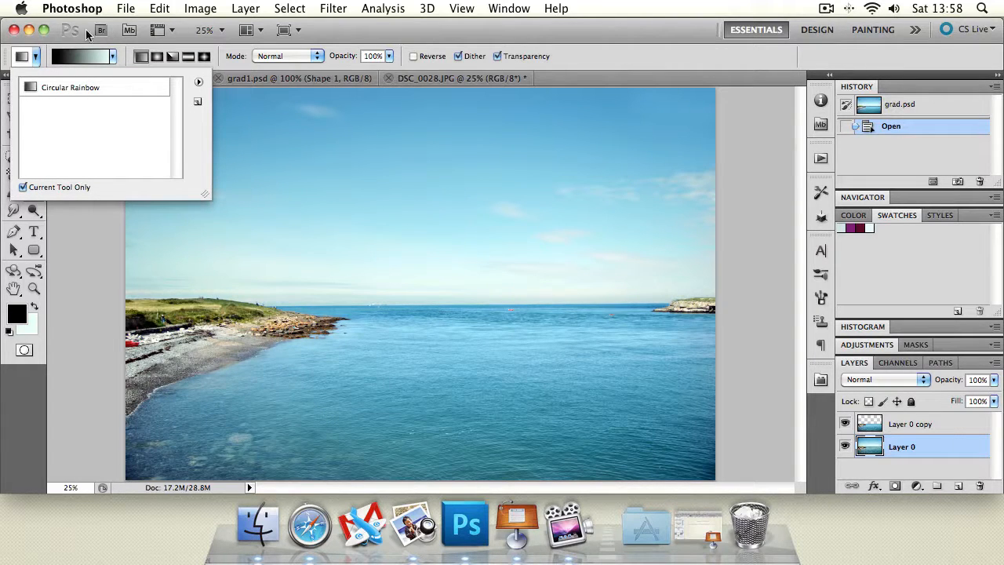
{"action": "left_click", "coordinate": [111, 57]}
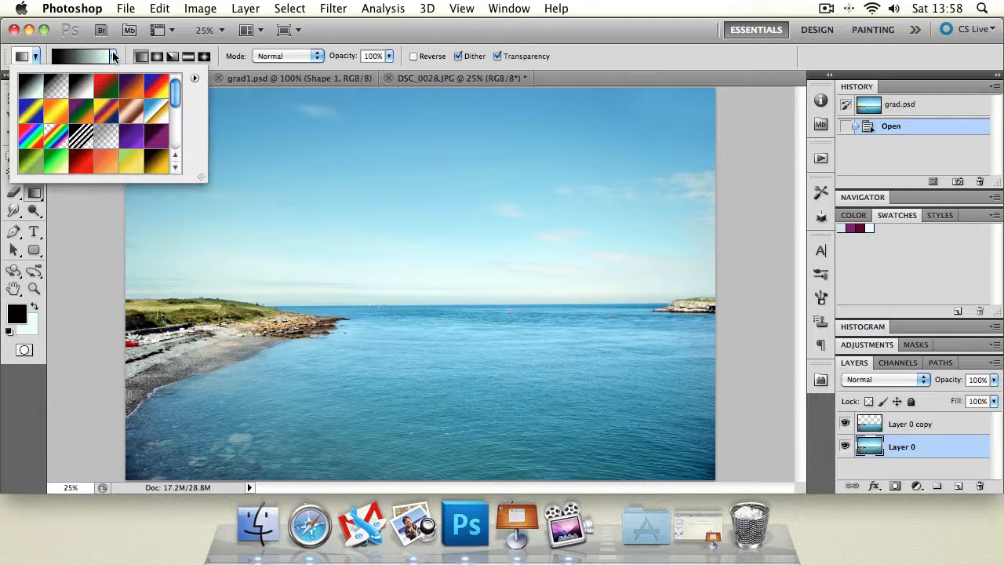
{"action": "mouse_move", "coordinate": [176, 93]}
{"action": "left_mouse_down"}
{"action": "mouse_move", "coordinate": [173, 151]}
{"action": "mouse_move", "coordinate": [176, 92]}
{"action": "left_mouse_up"}
{"action": "double_click", "coordinate": [35, 90]}
{"action": "left_click", "coordinate": [113, 57]}
Look over the gradients in the Preset Manager, opening the name of Foreground to Background without changing it.
{"action": "left_click", "coordinate": [195, 80]}
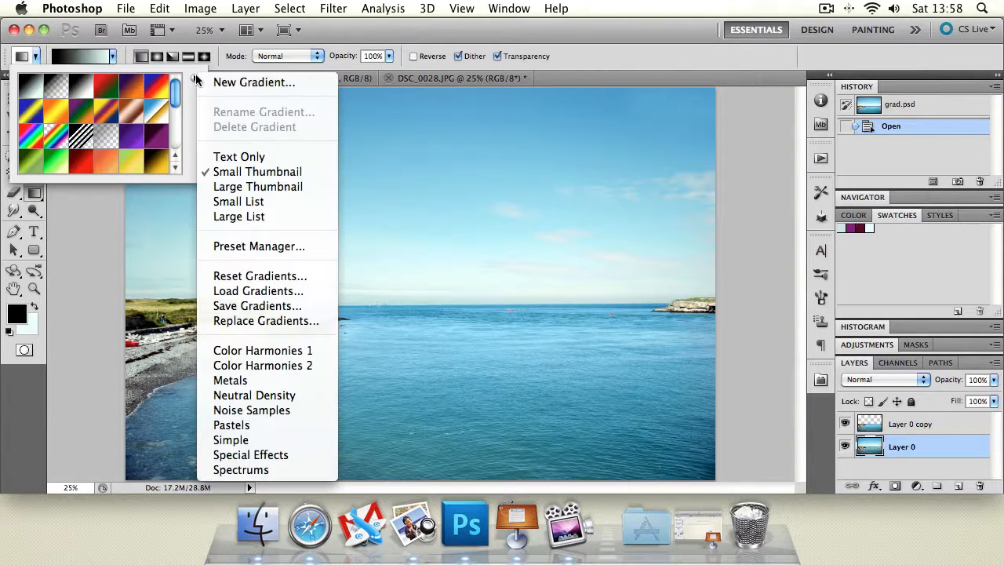
{"action": "left_click", "coordinate": [260, 246]}
{"action": "double_click", "coordinate": [528, 227]}
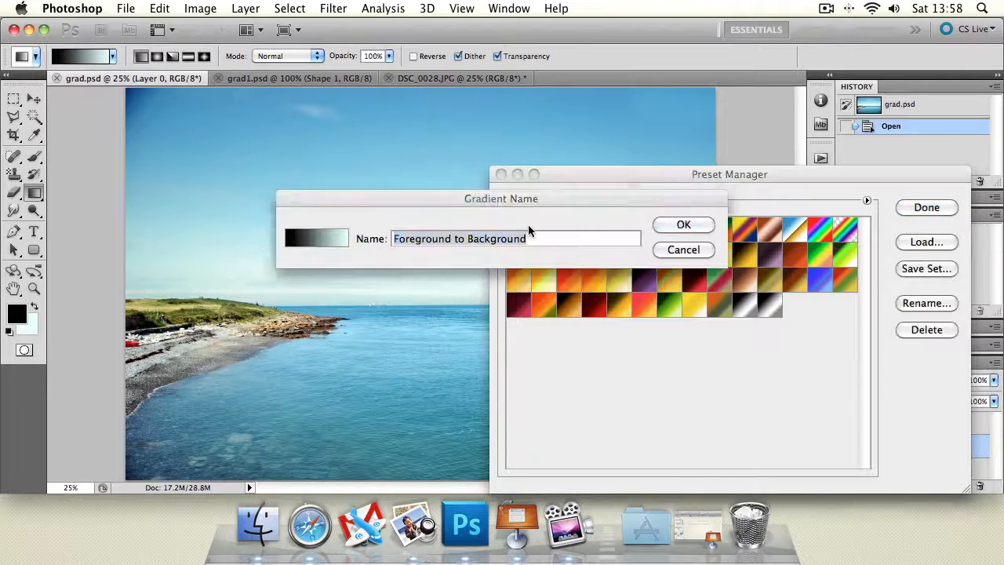
{"action": "left_click", "coordinate": [692, 250]}
{"action": "left_click_drag", "start_coordinate": [734, 174], "coordinate": [475, 128]}
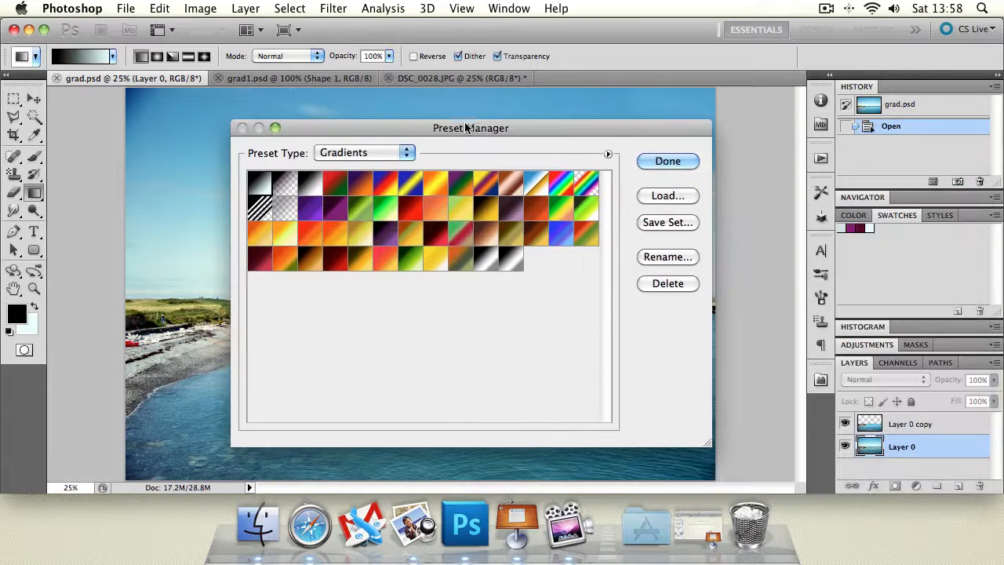
{"action": "left_click", "coordinate": [640, 163]}
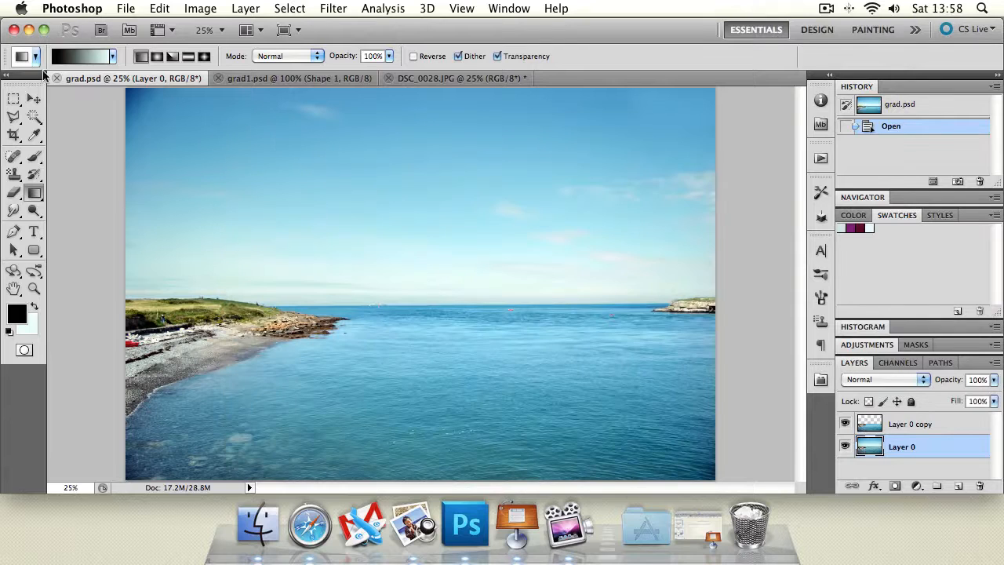
Look through the preset gradients in the Gradient Editor, enlarging it to show more of them.
{"action": "left_click", "coordinate": [74, 57]}
{"action": "left_click_drag", "start_coordinate": [784, 117], "coordinate": [395, 90]}
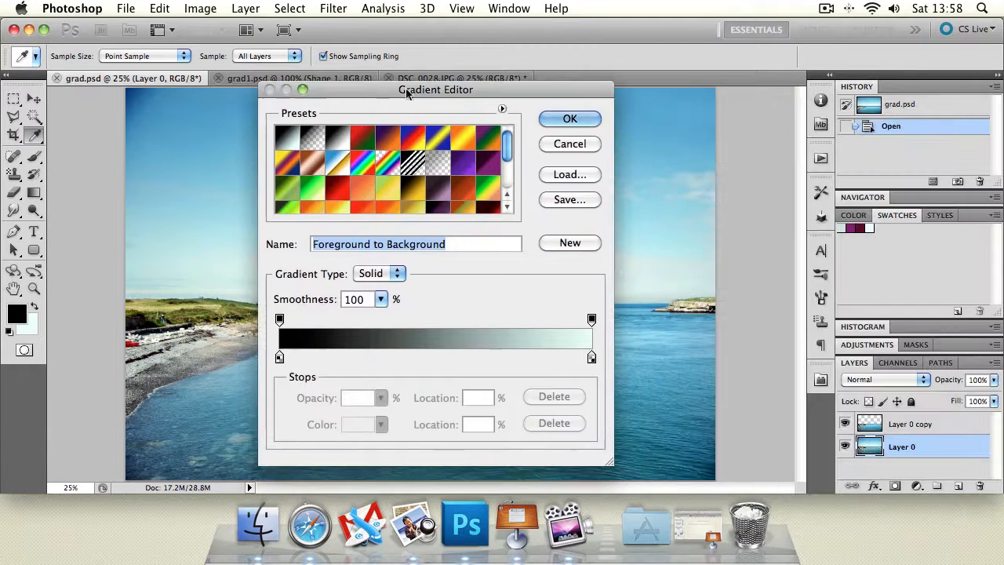
{"action": "left_click", "coordinate": [578, 143]}
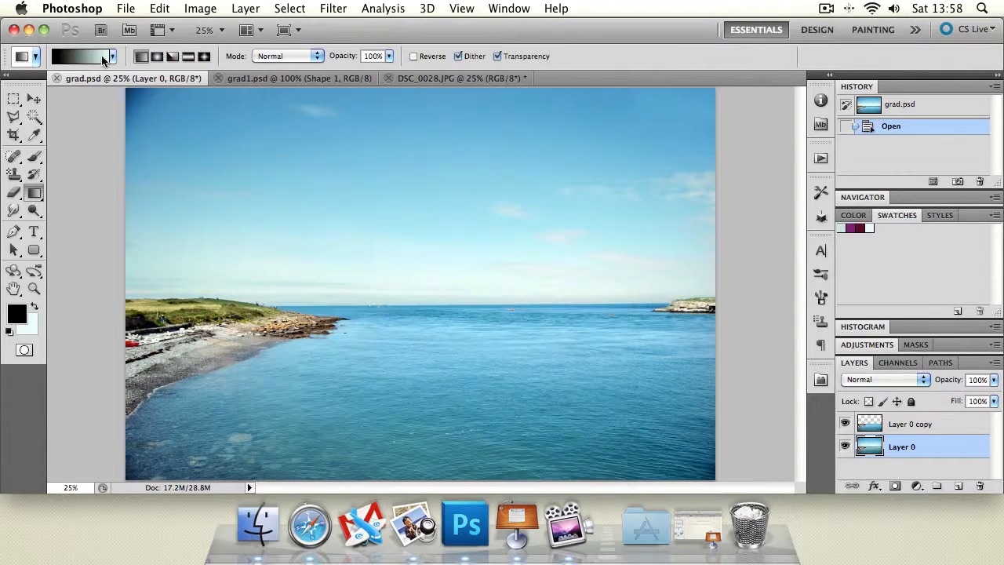
{"action": "left_click", "coordinate": [75, 57]}
{"action": "left_click_drag", "start_coordinate": [410, 98], "coordinate": [376, 81]}
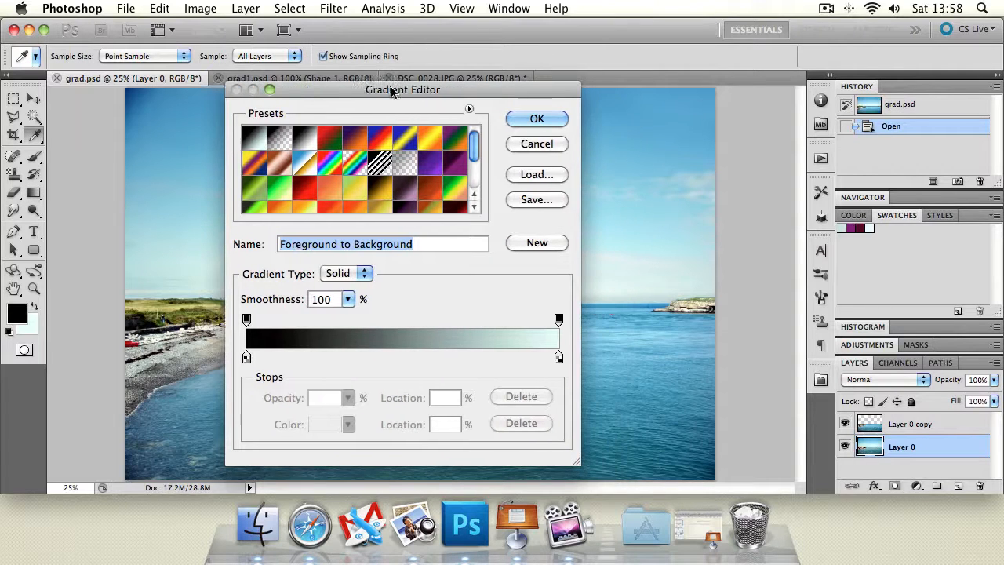
{"action": "left_click_drag", "start_coordinate": [471, 146], "coordinate": [469, 181]}
{"action": "left_click_drag", "start_coordinate": [405, 86], "coordinate": [404, 23]}
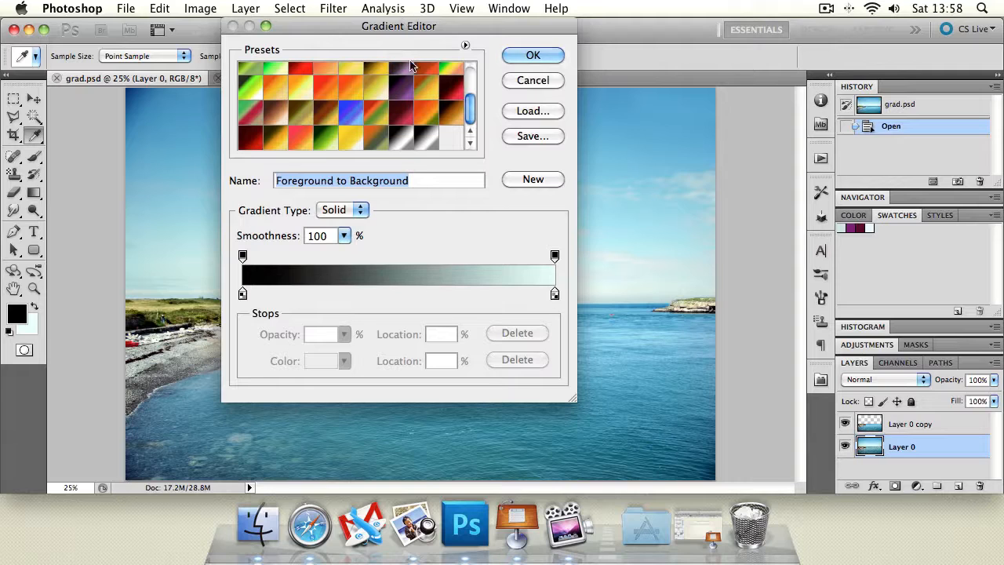
{"action": "left_click_drag", "start_coordinate": [571, 400], "coordinate": [597, 441]}
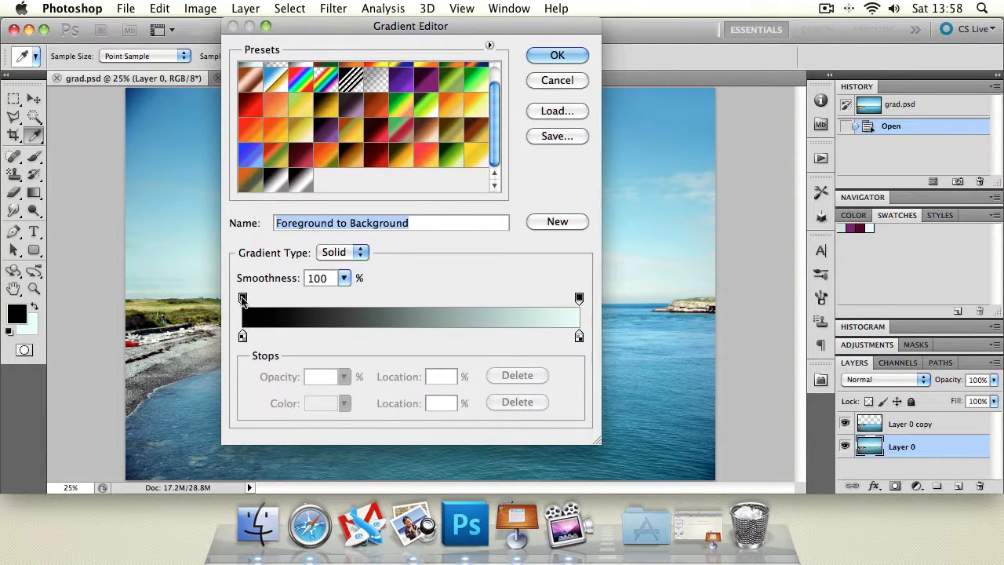
Try sliding the black colour stop along the gradient bar, and return it to location 0%.
{"action": "mouse_move", "coordinate": [242, 300]}
{"action": "left_mouse_down"}
{"action": "mouse_move", "coordinate": [495, 300]}
{"action": "mouse_move", "coordinate": [243, 300]}
{"action": "left_mouse_up"}
{"action": "left_click_drag", "start_coordinate": [243, 335], "coordinate": [409, 333]}
{"action": "mouse_move", "coordinate": [488, 331]}
{"action": "left_mouse_down"}
{"action": "mouse_move", "coordinate": [407, 335]}
{"action": "mouse_move", "coordinate": [582, 335]}
{"action": "mouse_move", "coordinate": [503, 335]}
{"action": "left_mouse_up"}
{"action": "left_click_drag", "start_coordinate": [409, 336], "coordinate": [206, 339]}
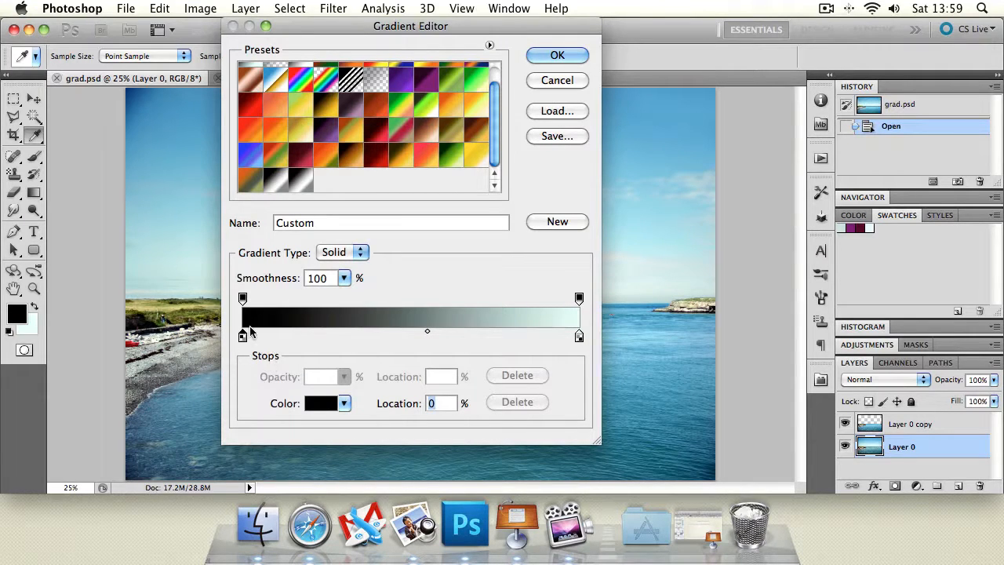
Try recolouring the start stop bright blue and the end stop turquoise with the midpoint at 45%, and cancel the gradient edits.
{"action": "double_click", "coordinate": [242, 336]}
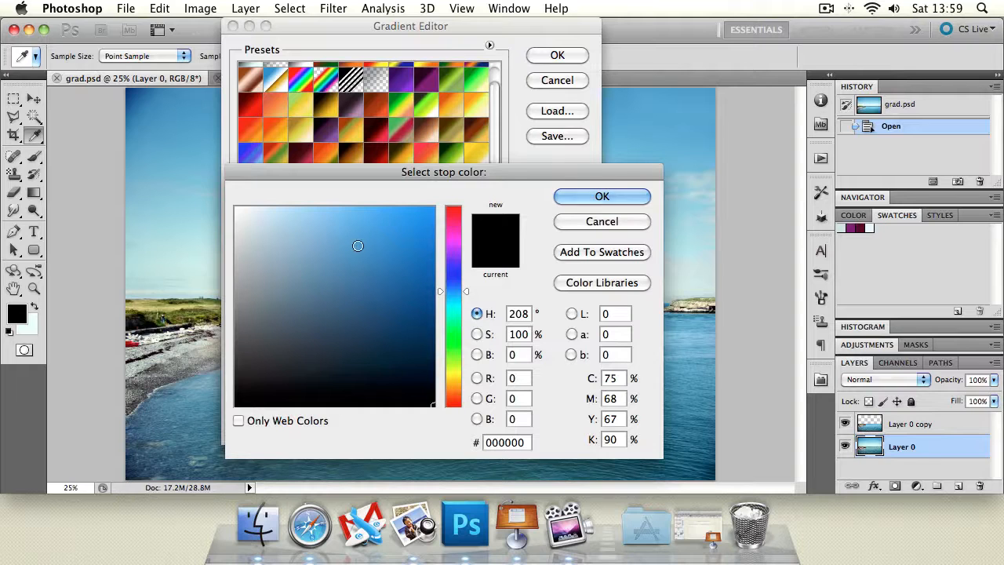
{"action": "left_click_drag", "start_coordinate": [358, 246], "coordinate": [532, 188]}
{"action": "left_click", "coordinate": [602, 196]}
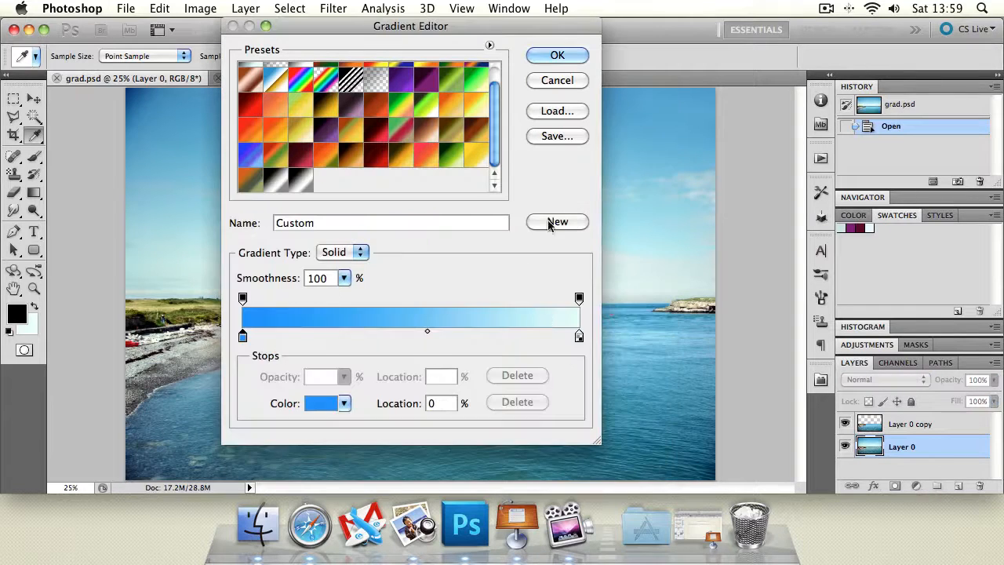
{"action": "double_click", "coordinate": [580, 335]}
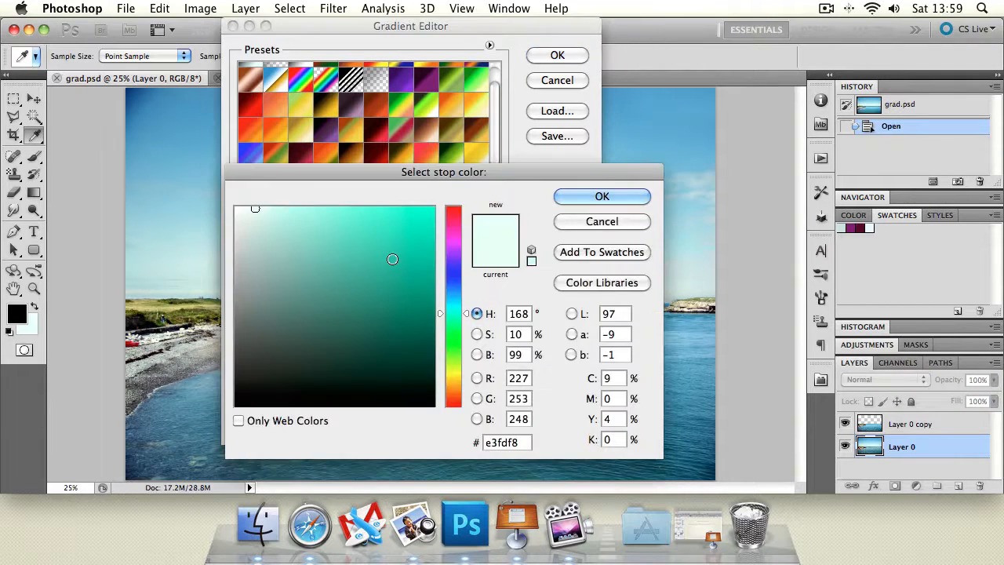
{"action": "left_click_drag", "start_coordinate": [392, 259], "coordinate": [436, 205]}
{"action": "left_click", "coordinate": [601, 196]}
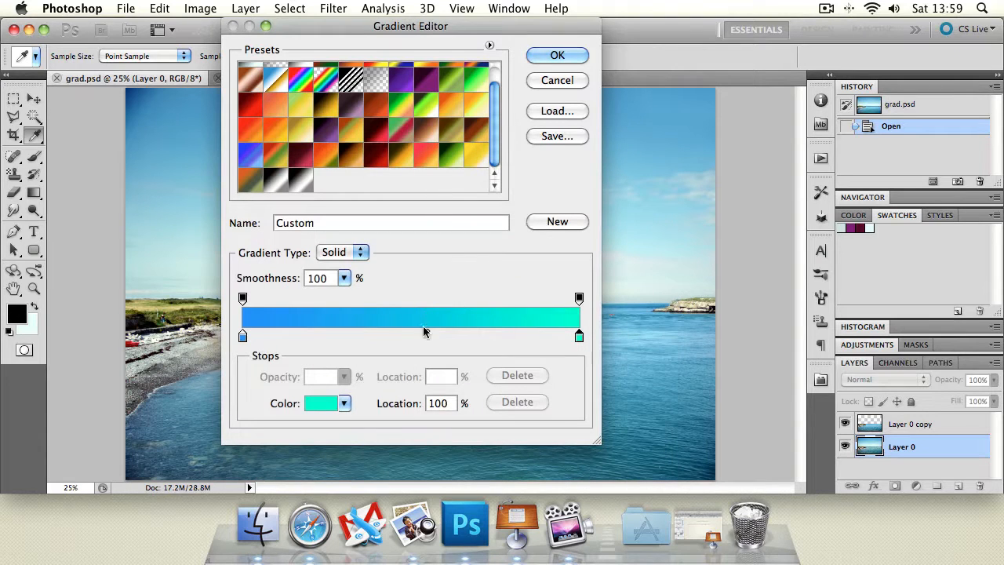
{"action": "left_click_drag", "start_coordinate": [427, 330], "coordinate": [393, 335]}
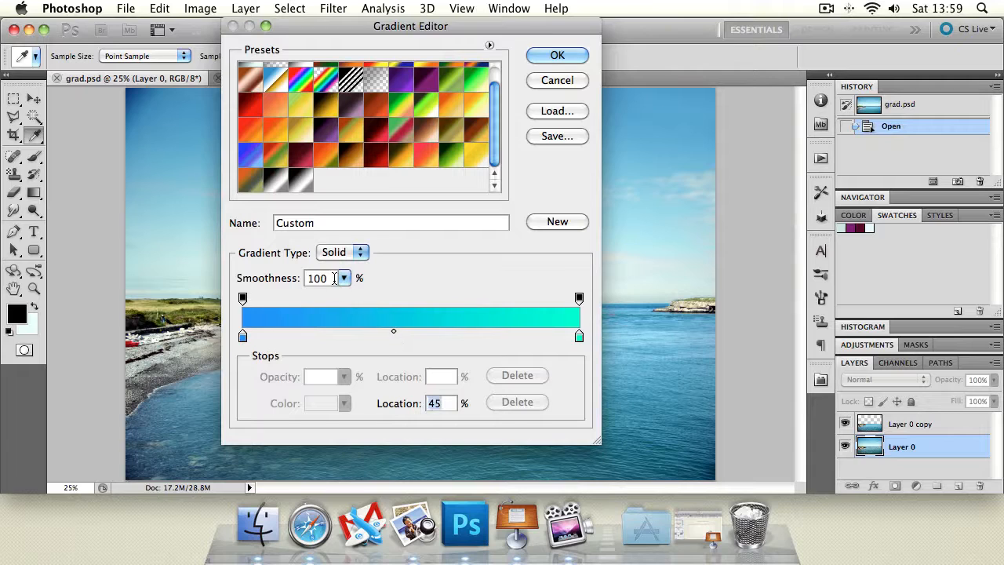
{"action": "left_click", "coordinate": [558, 80]}
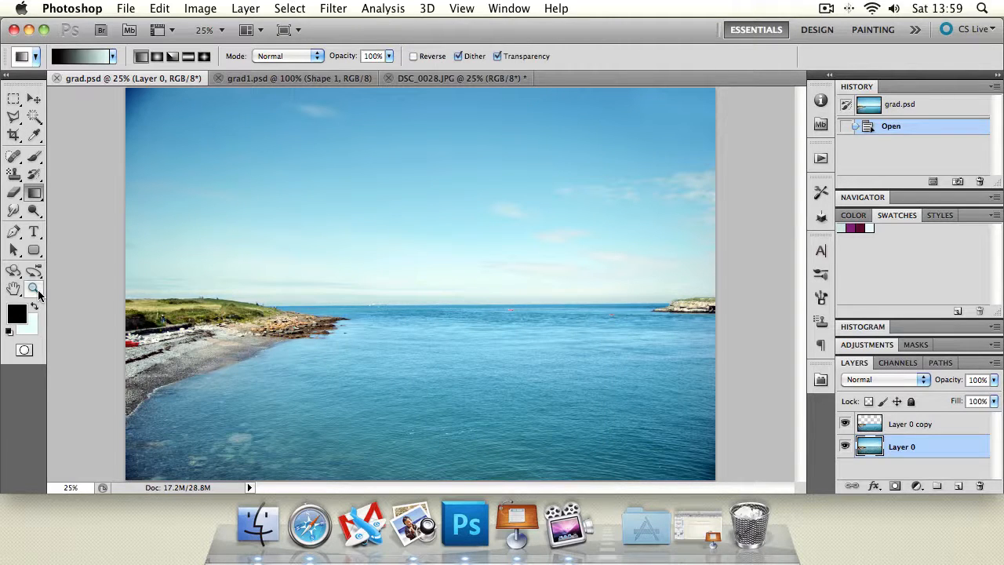
Set the foreground colour to a light blue, and swap it with the pale background colour and back.
{"action": "left_click", "coordinate": [18, 313]}
{"action": "left_click", "coordinate": [338, 206]}
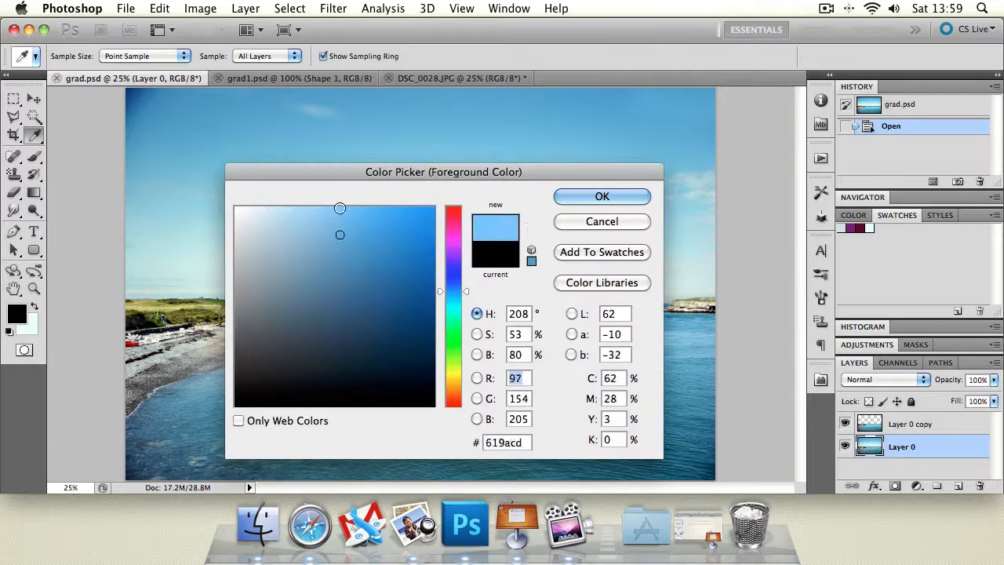
{"action": "left_click", "coordinate": [634, 195]}
{"action": "left_click", "coordinate": [34, 306]}
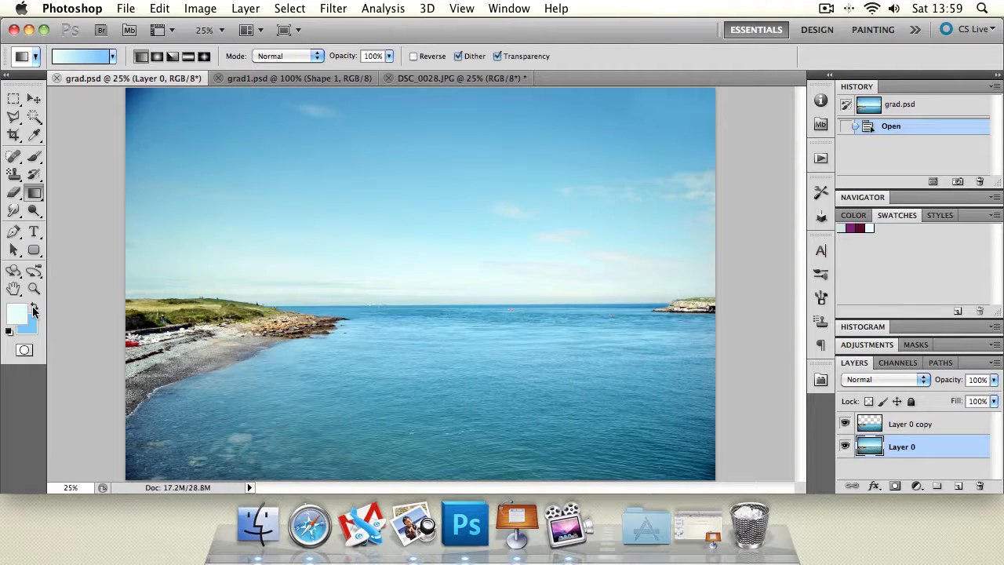
{"action": "left_click", "coordinate": [17, 314]}
{"action": "left_click", "coordinate": [602, 197]}
{"action": "key", "text": "g"}
{"action": "left_click", "coordinate": [33, 307]}
Try the foreground-to-transparent gradient preset, and return to the foreground-to-background preset.
{"action": "left_click", "coordinate": [112, 59]}
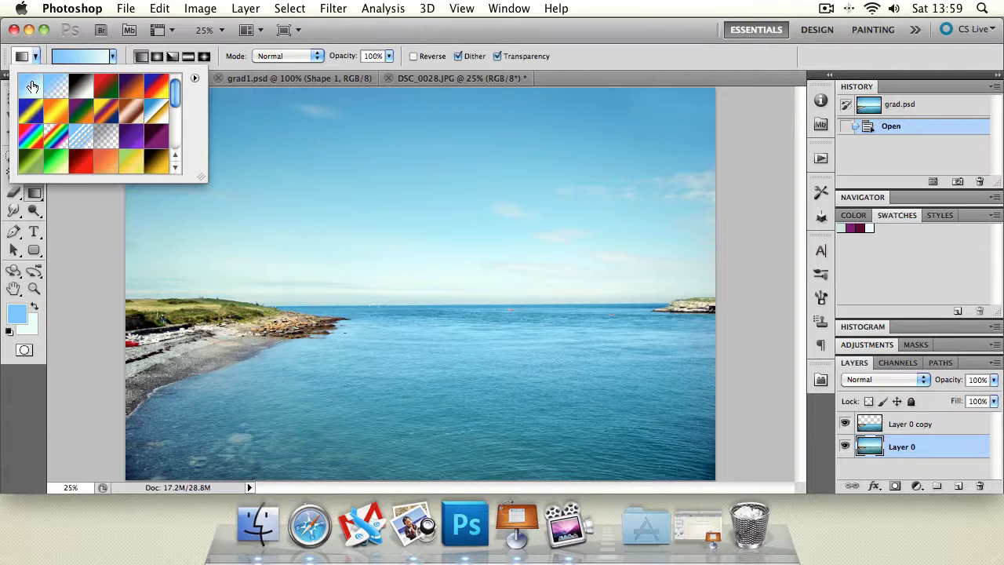
{"action": "left_click", "coordinate": [59, 94]}
{"action": "left_click_drag", "start_coordinate": [178, 92], "coordinate": [170, 94]}
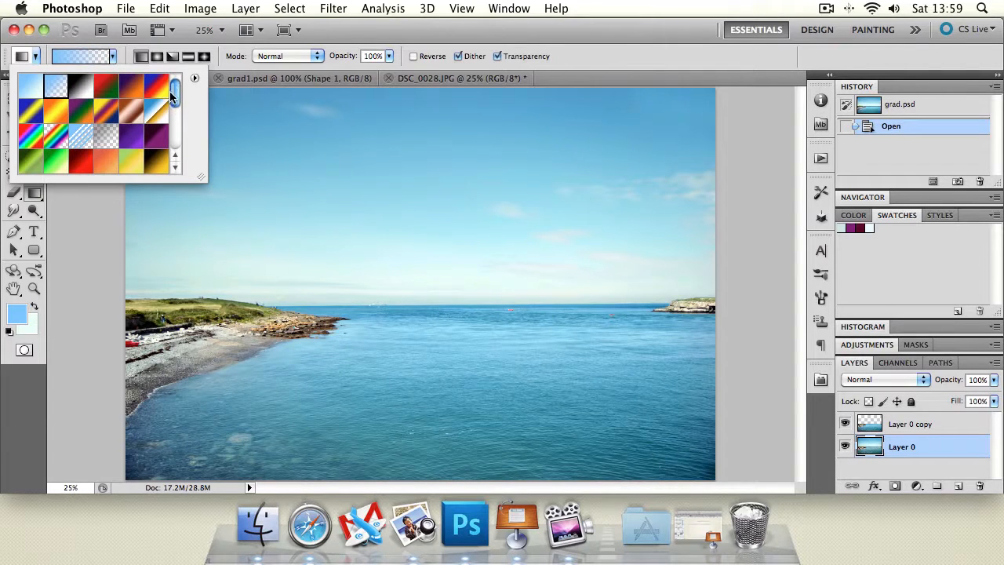
{"action": "left_click", "coordinate": [358, 30]}
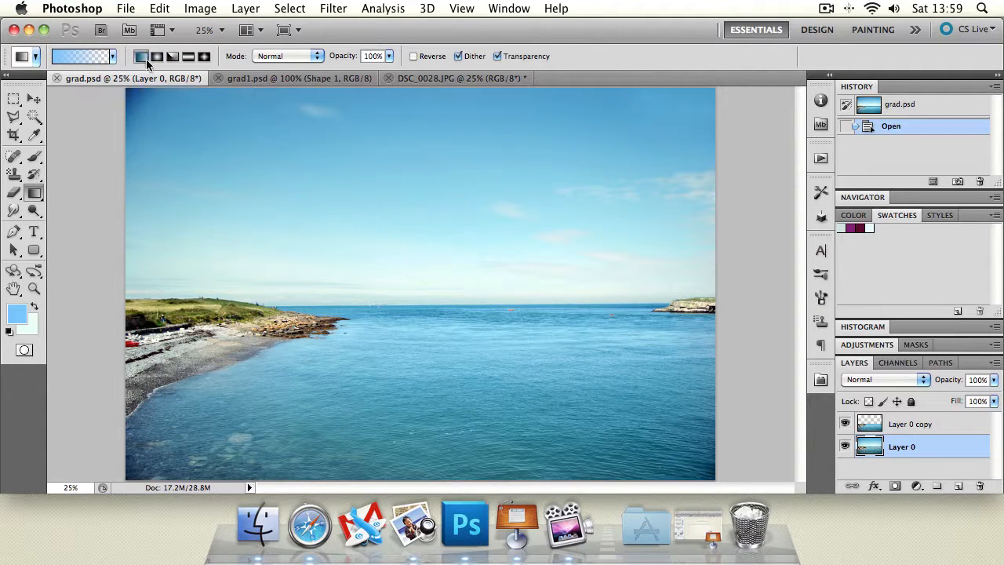
{"action": "left_click", "coordinate": [114, 58]}
{"action": "left_click", "coordinate": [37, 91]}
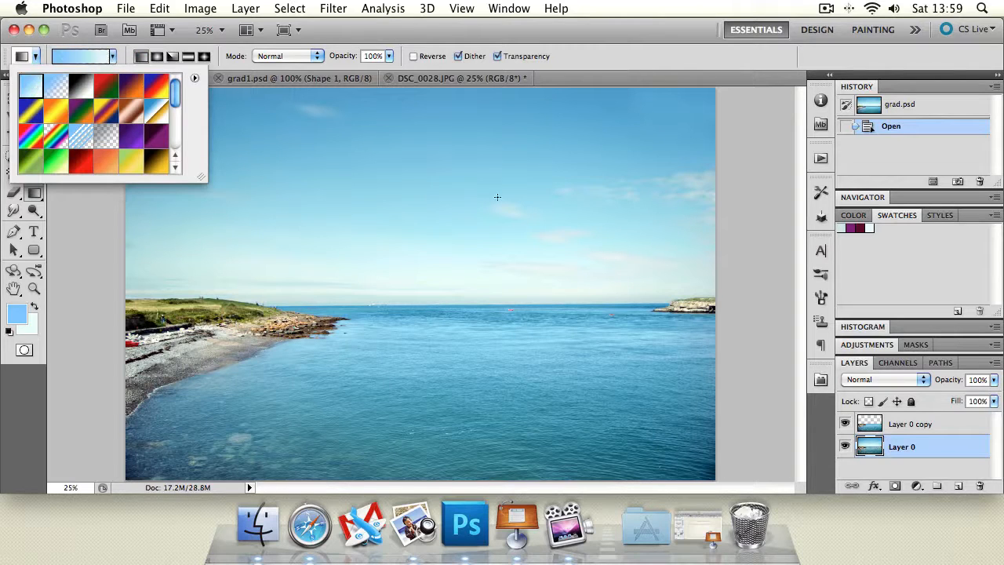
Try linear gradients running down the sky on Layer 0 and on Layer 0 copy, undoing both.
{"action": "left_click_drag", "start_coordinate": [458, 164], "coordinate": [454, 281]}
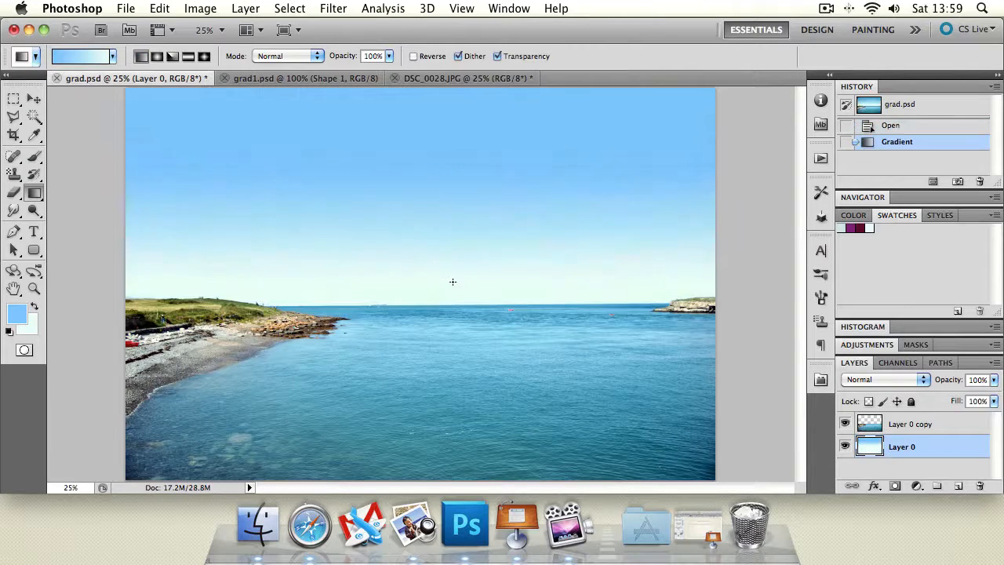
{"action": "key", "text": "super+z"}
{"action": "left_click", "coordinate": [941, 425]}
{"action": "left_click_drag", "start_coordinate": [347, 106], "coordinate": [342, 268]}
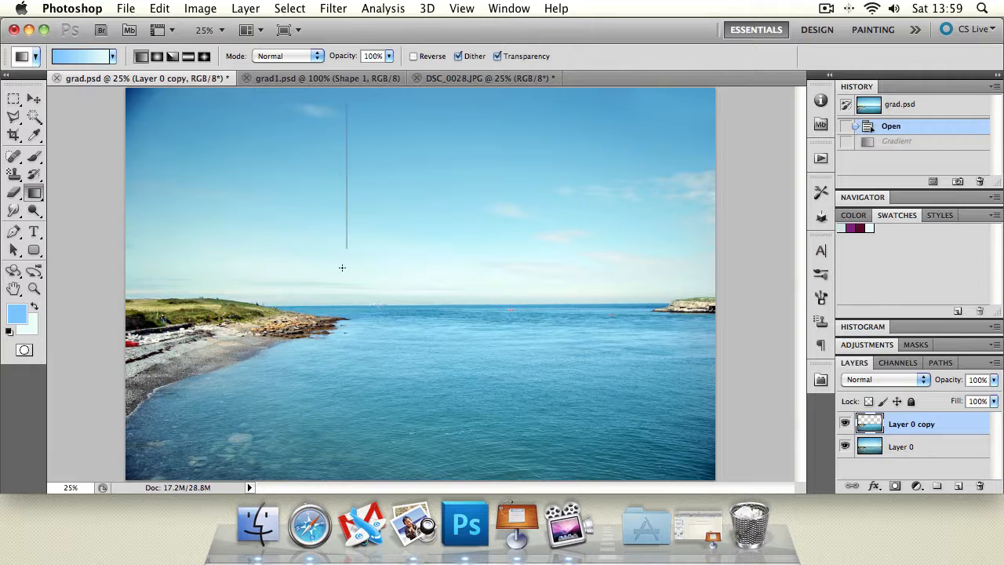
{"action": "key", "text": "super+z"}
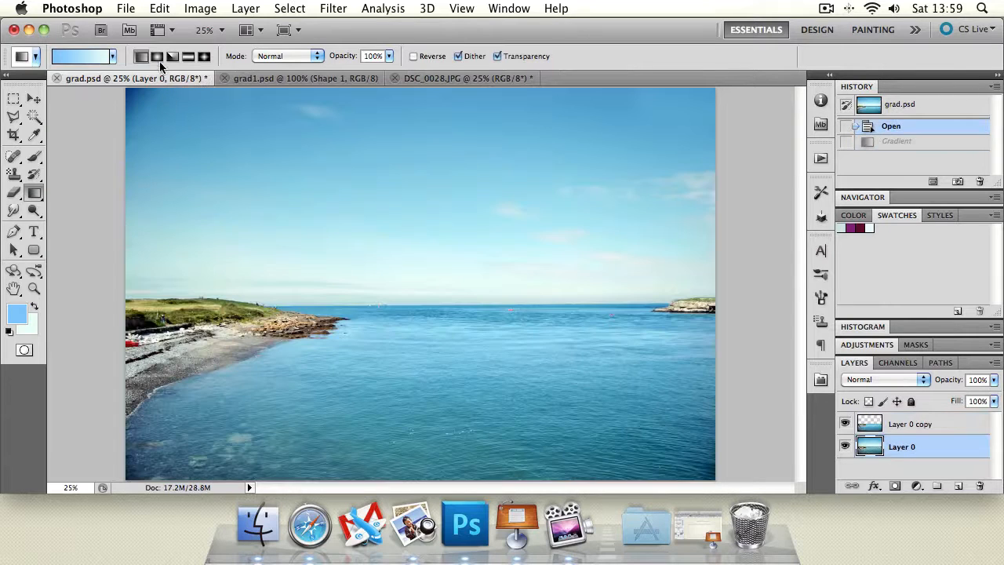
Try radial gradients centred in the sky on Layer 0 and on Layer 0 copy, undoing both.
{"action": "left_click", "coordinate": [157, 55]}
{"action": "left_click_drag", "start_coordinate": [419, 253], "coordinate": [425, 414]}
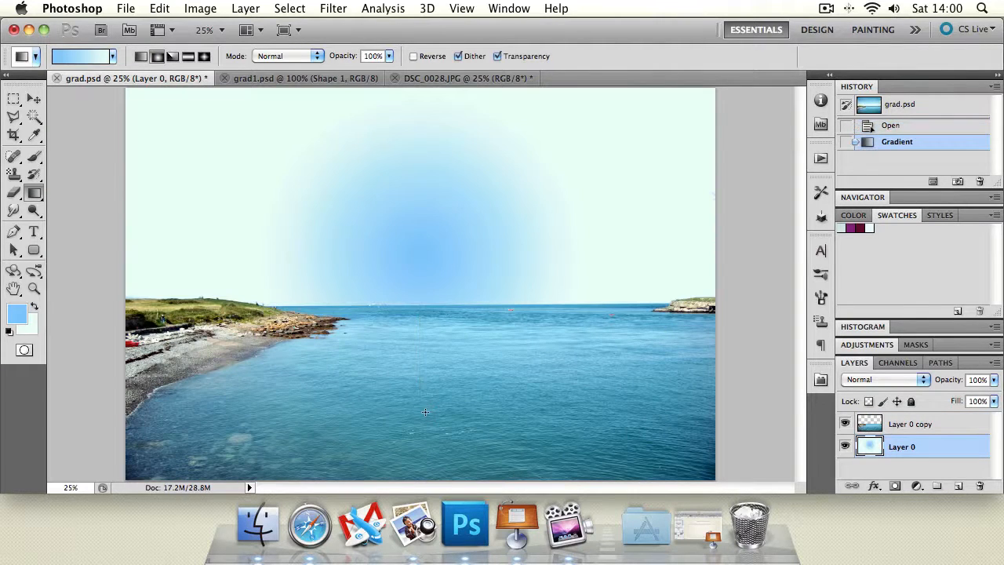
{"action": "key", "text": "super+z"}
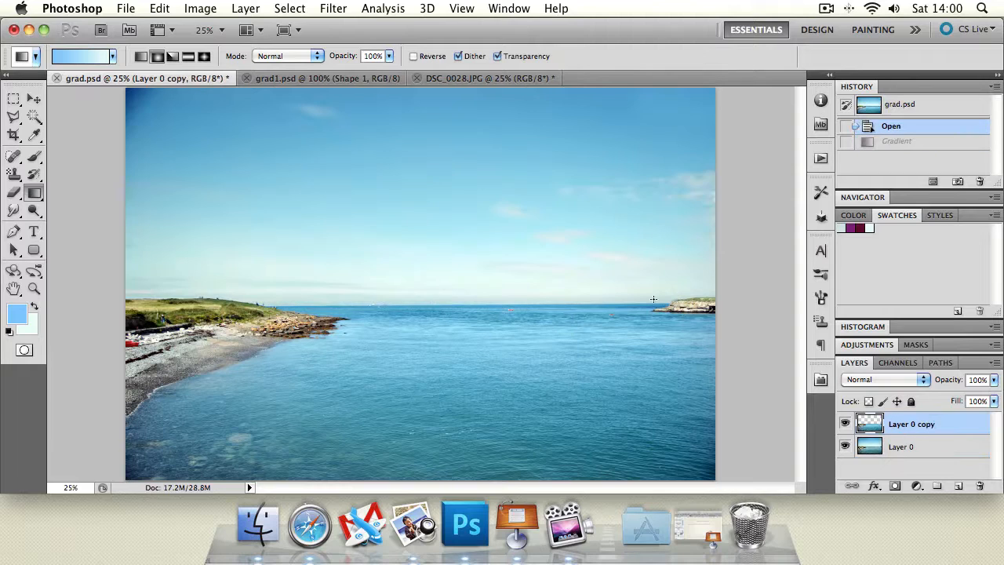
{"action": "left_click_drag", "start_coordinate": [324, 232], "coordinate": [314, 357]}
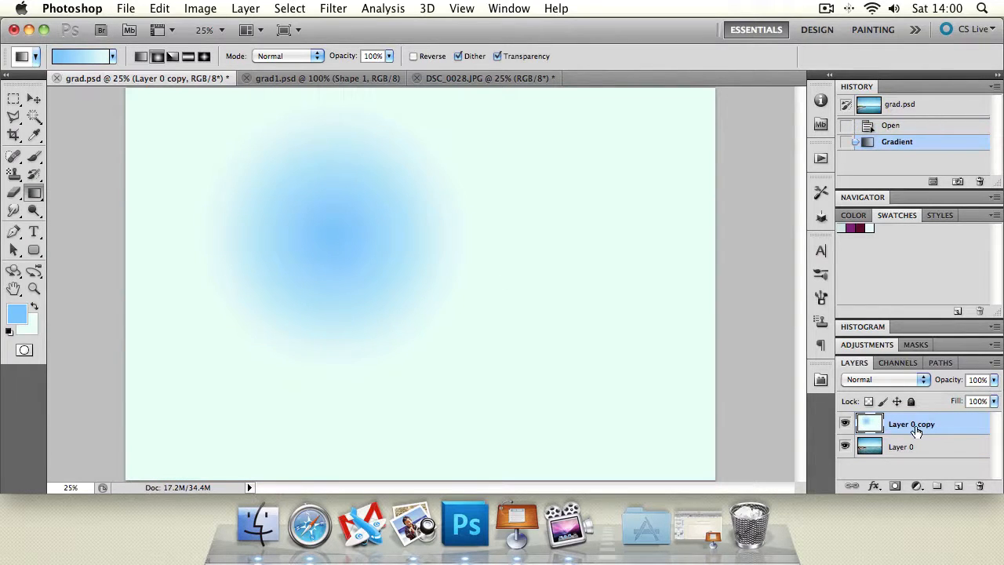
{"action": "key", "text": "super+z"}
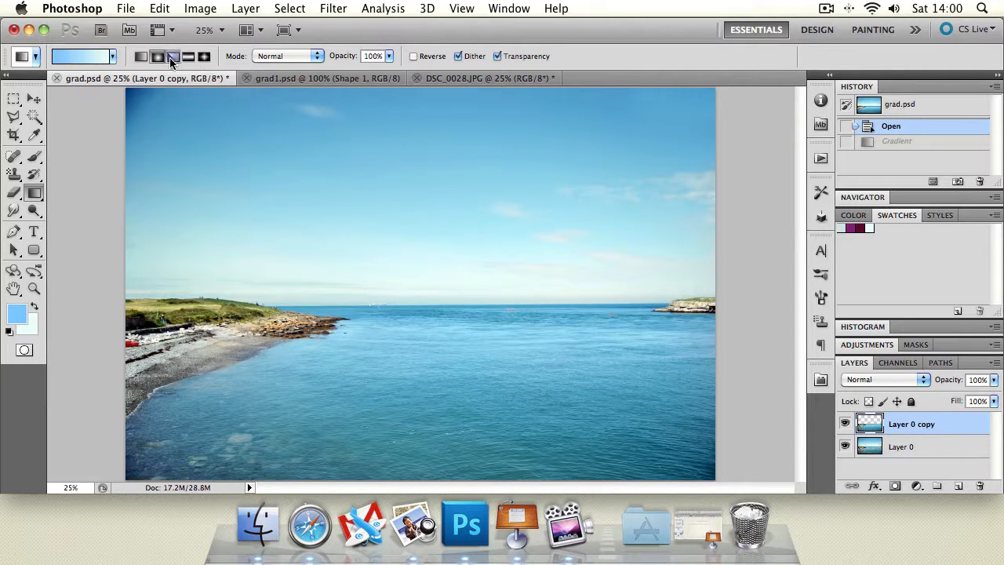
Try an angle gradient from the sky down towards the horizon on Layer 0 copy, and undo it.
{"action": "left_click", "coordinate": [172, 57]}
{"action": "left_click_drag", "start_coordinate": [457, 179], "coordinate": [444, 277]}
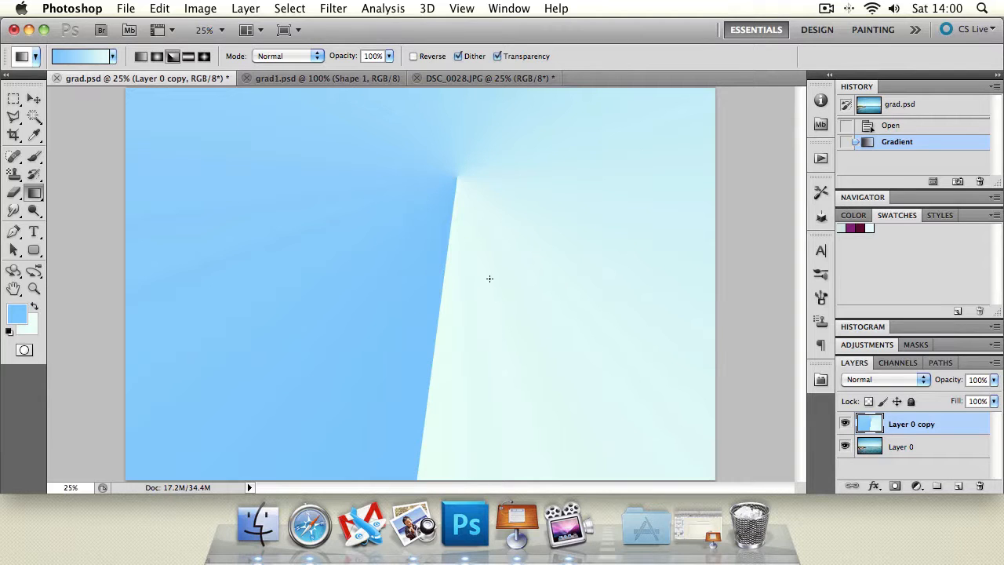
{"action": "key", "text": "super+z"}
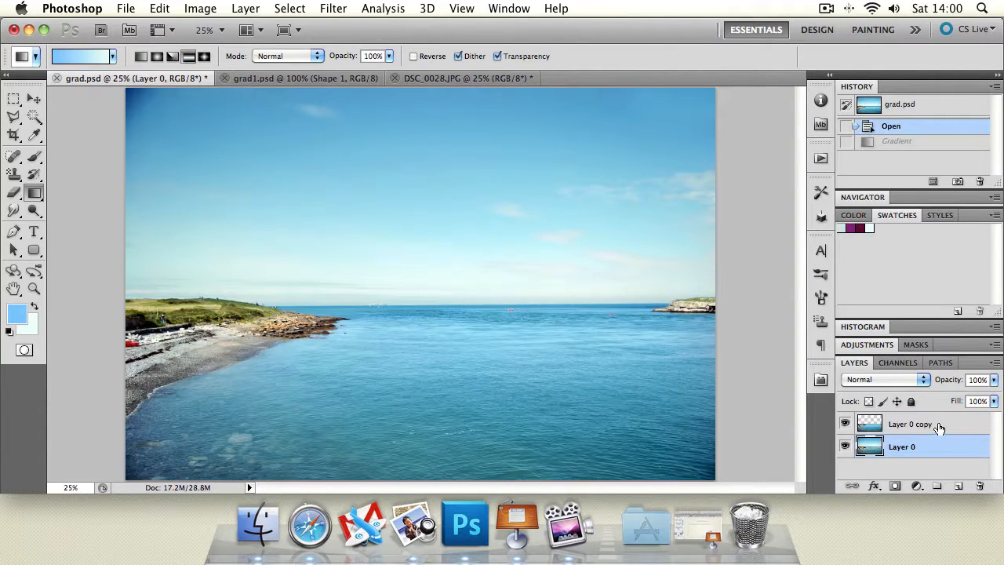
Try a vertical reflected gradient on Layer 0 copy and a diamond gradient on Layer 0, undoing both.
{"action": "left_click", "coordinate": [938, 426]}
{"action": "left_click_drag", "start_coordinate": [381, 255], "coordinate": [384, 469]}
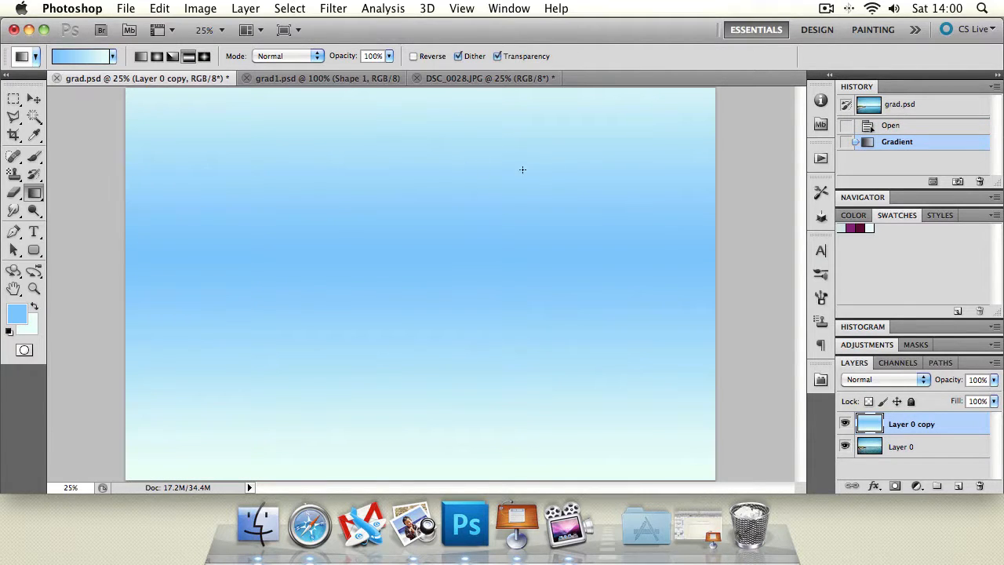
{"action": "left_click", "coordinate": [204, 57]}
{"action": "key", "text": "super+z"}
{"action": "left_click_drag", "start_coordinate": [425, 218], "coordinate": [422, 345]}
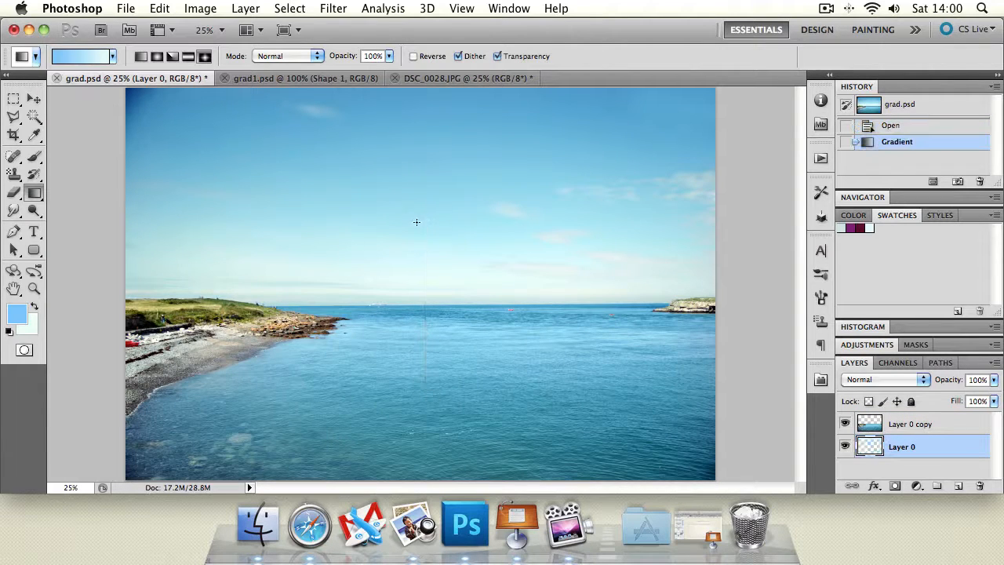
Draw a short vertical linear gradient from light blue to the pale background colour across the upper part of Layer 0 copy.
{"action": "left_click", "coordinate": [939, 424]}
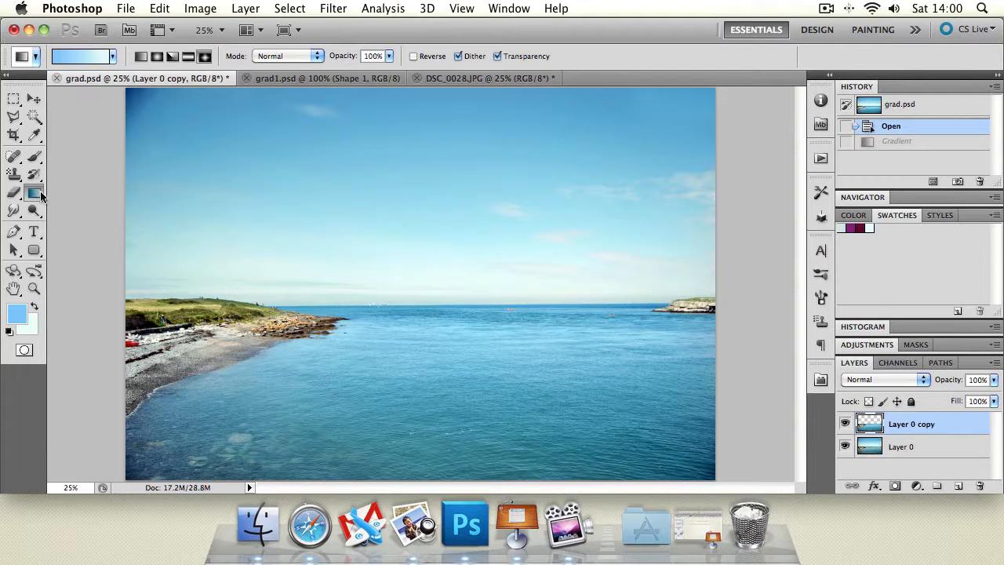
{"action": "left_click", "coordinate": [142, 56]}
{"action": "mouse_move", "coordinate": [386, 170]}
{"action": "left_mouse_down"}
{"action": "mouse_move", "coordinate": [394, 197]}
{"action": "mouse_move", "coordinate": [425, 175]}
{"action": "mouse_move", "coordinate": [392, 126]}
{"action": "mouse_move", "coordinate": [362, 269]}
{"action": "mouse_move", "coordinate": [269, 235]}
{"action": "mouse_move", "coordinate": [384, 102]}
{"action": "mouse_move", "coordinate": [375, 118]}
{"action": "mouse_move", "coordinate": [387, 128]}
{"action": "mouse_move", "coordinate": [384, 281]}
{"action": "mouse_move", "coordinate": [280, 282]}
{"action": "mouse_move", "coordinate": [371, 194]}
{"action": "mouse_move", "coordinate": [384, 157]}
{"action": "mouse_move", "coordinate": [387, 222]}
{"action": "mouse_move", "coordinate": [385, 154]}
{"action": "left_mouse_up"}
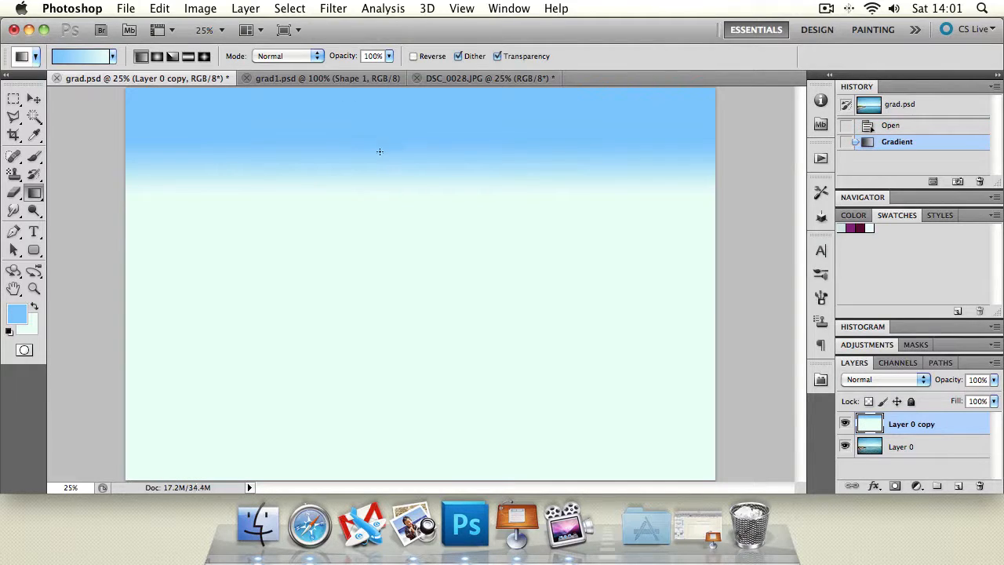
Undo the short gradient on Layer 0 copy, and try a long vertical linear gradient on Layer 0, undoing that too.
{"action": "key", "text": "super+z"}
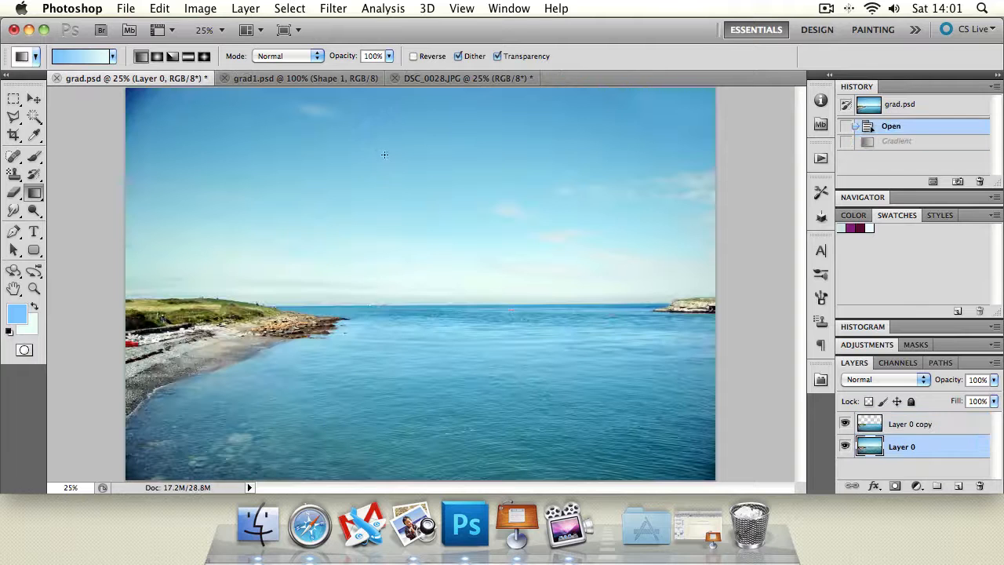
{"action": "mouse_move", "coordinate": [390, 124]}
{"action": "left_mouse_down"}
{"action": "mouse_move", "coordinate": [387, 302]}
{"action": "mouse_move", "coordinate": [407, 503]}
{"action": "mouse_move", "coordinate": [365, 179]}
{"action": "mouse_move", "coordinate": [389, 127]}
{"action": "left_mouse_up"}
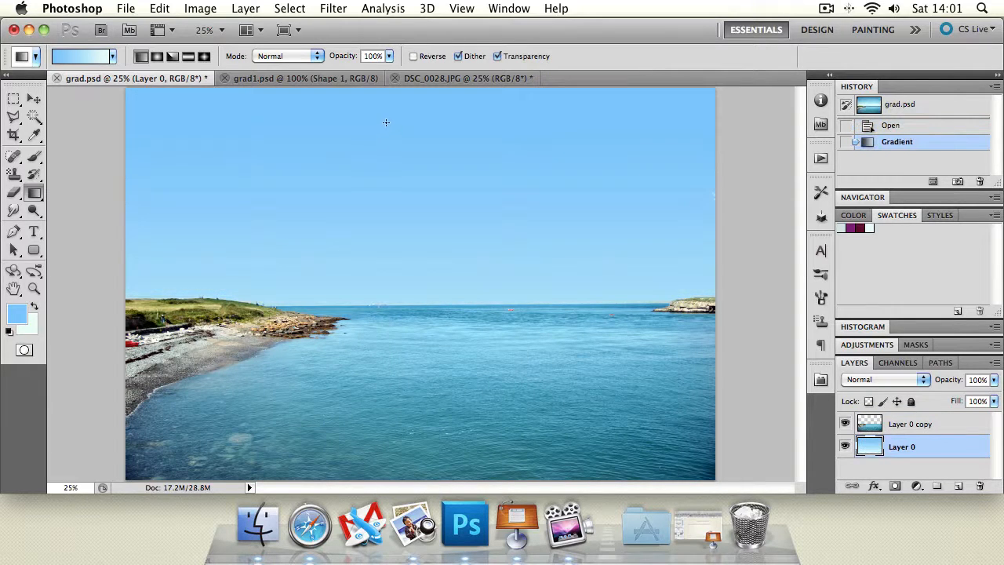
{"action": "key", "text": "super+z"}
Try a nearly full-height vertical linear gradient and a diagonal one on Layer 0 copy, undoing both.
{"action": "left_click", "coordinate": [929, 424]}
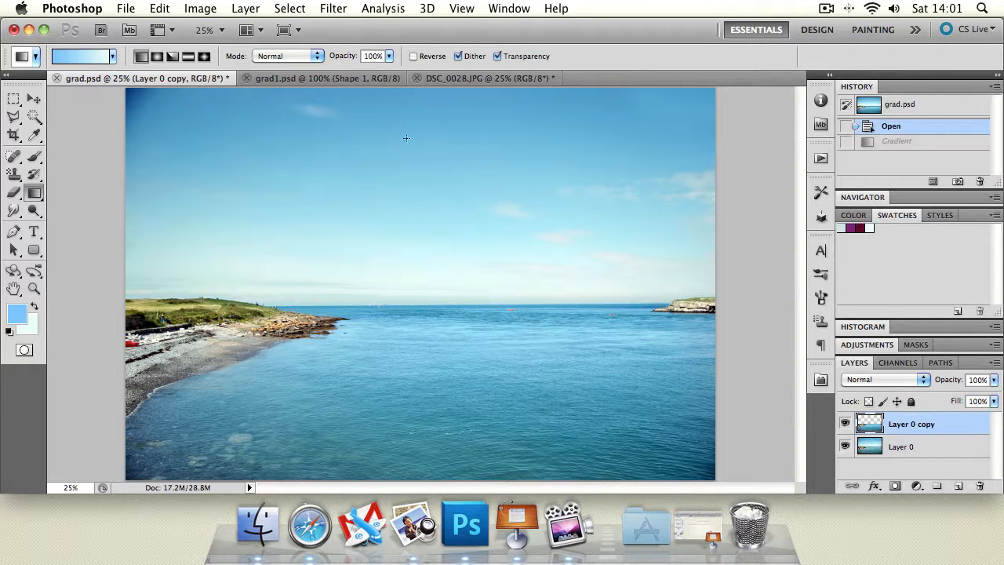
{"action": "left_click_drag", "start_coordinate": [403, 127], "coordinate": [411, 449]}
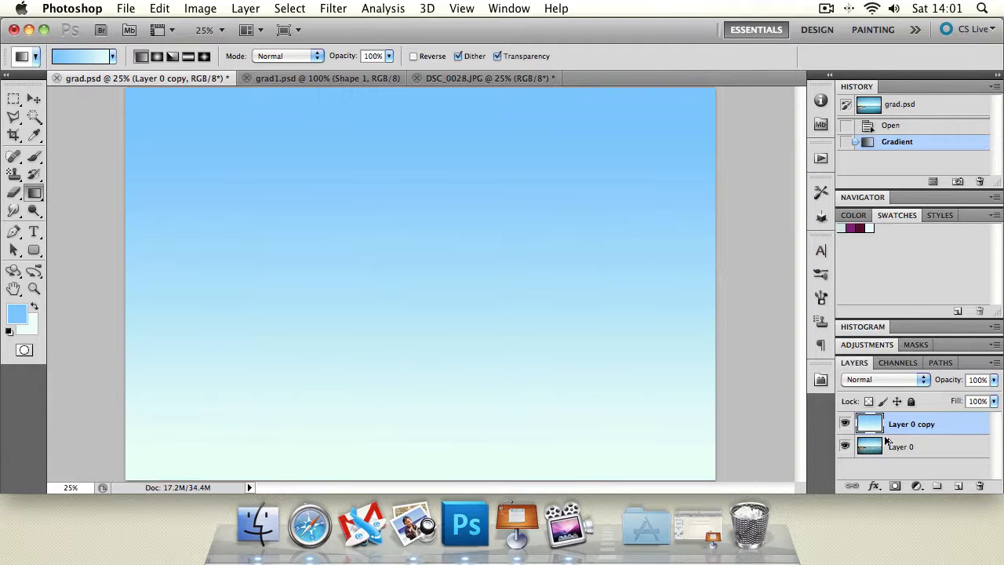
{"action": "key", "text": "super+z"}
{"action": "left_click_drag", "start_coordinate": [310, 155], "coordinate": [668, 348]}
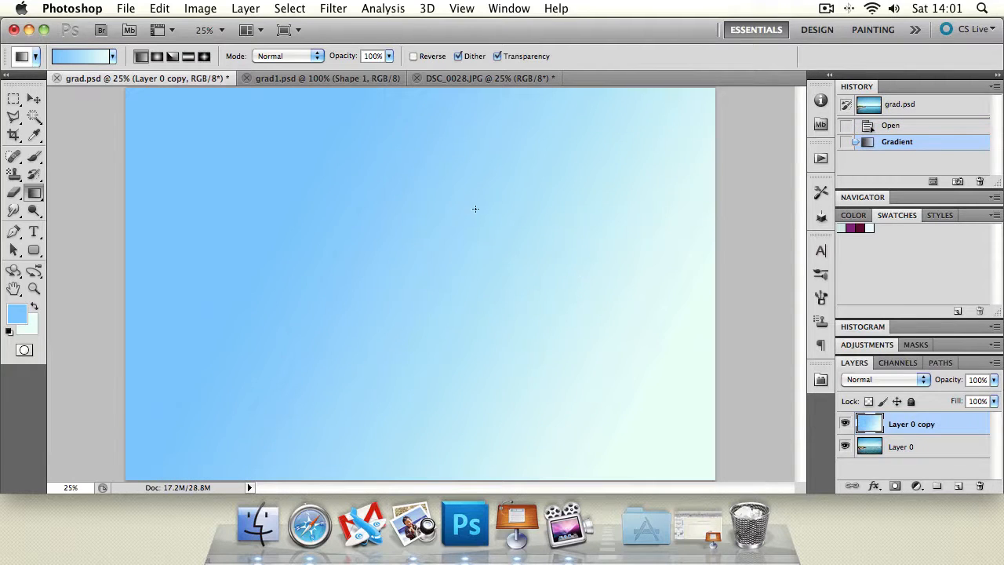
{"action": "key", "text": "super+z"}
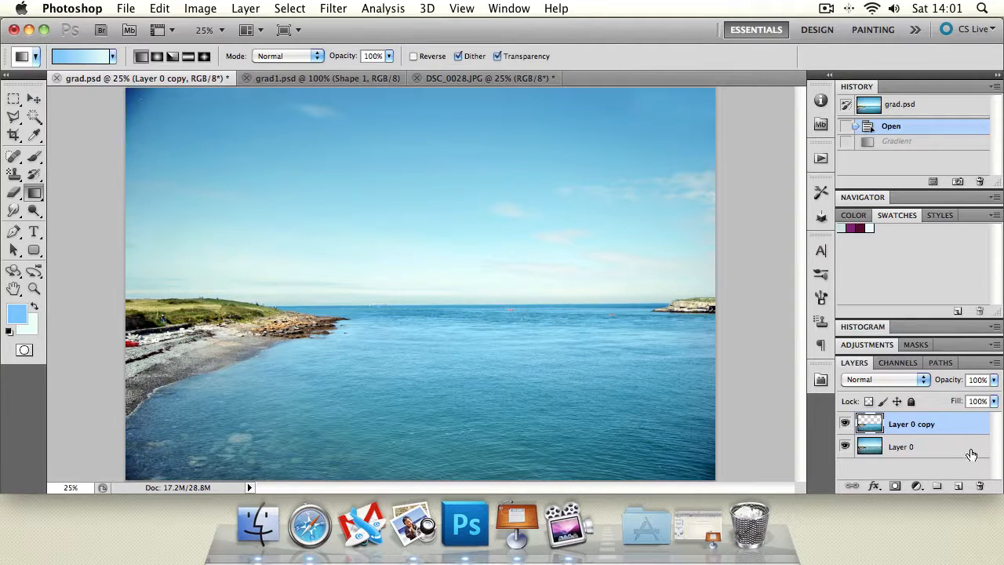
On Layer 0, sample the pale colour above the horizon as background and the deeper blue at the sky's upper edge as foreground.
{"action": "left_click", "coordinate": [931, 448]}
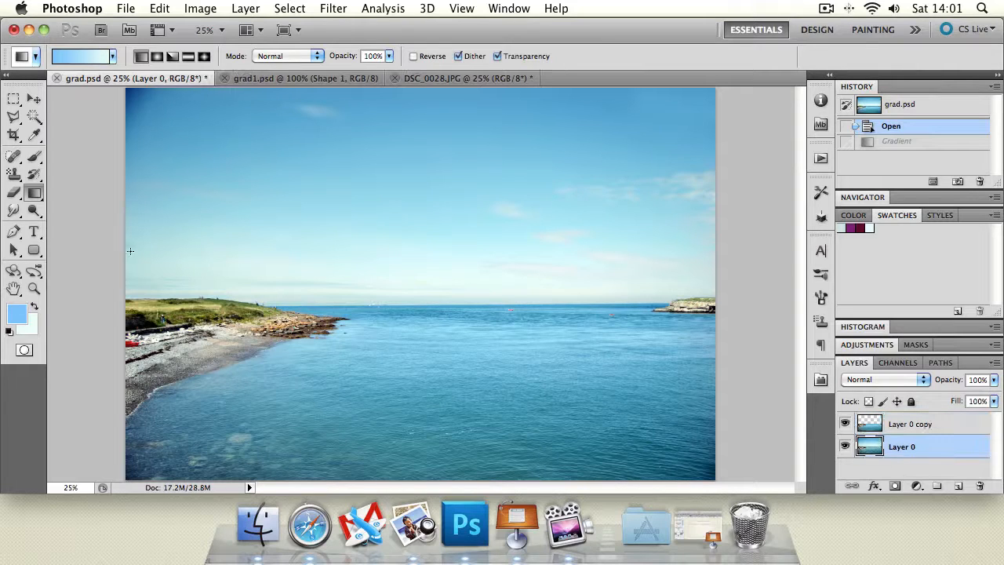
{"action": "left_click", "coordinate": [33, 135]}
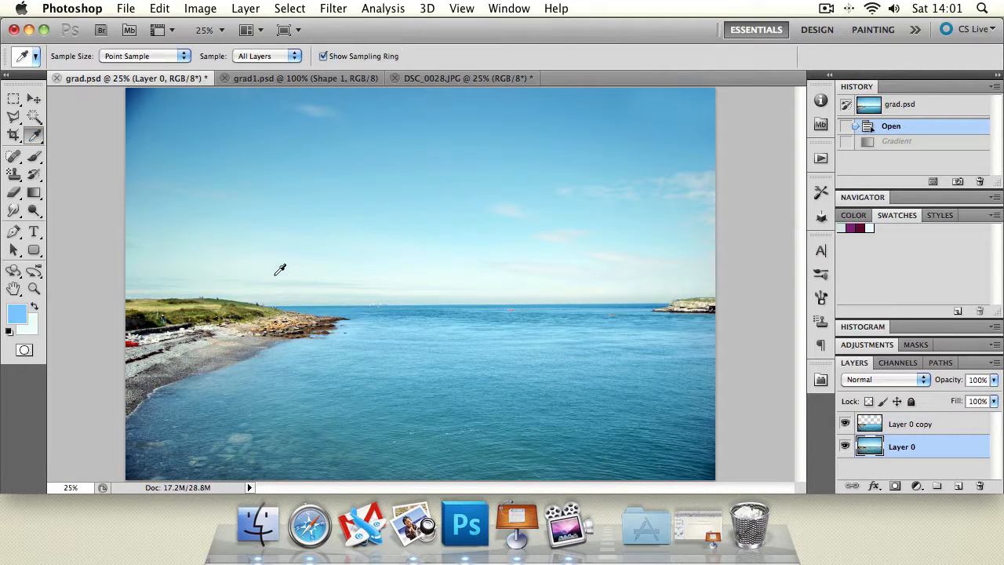
{"action": "left_click", "coordinate": [367, 271]}
{"action": "left_click", "coordinate": [391, 90]}
Compare the contents of Layer 0 and Layer 0 copy by hiding and showing each, leaving both visible.
{"action": "left_click", "coordinate": [845, 446]}
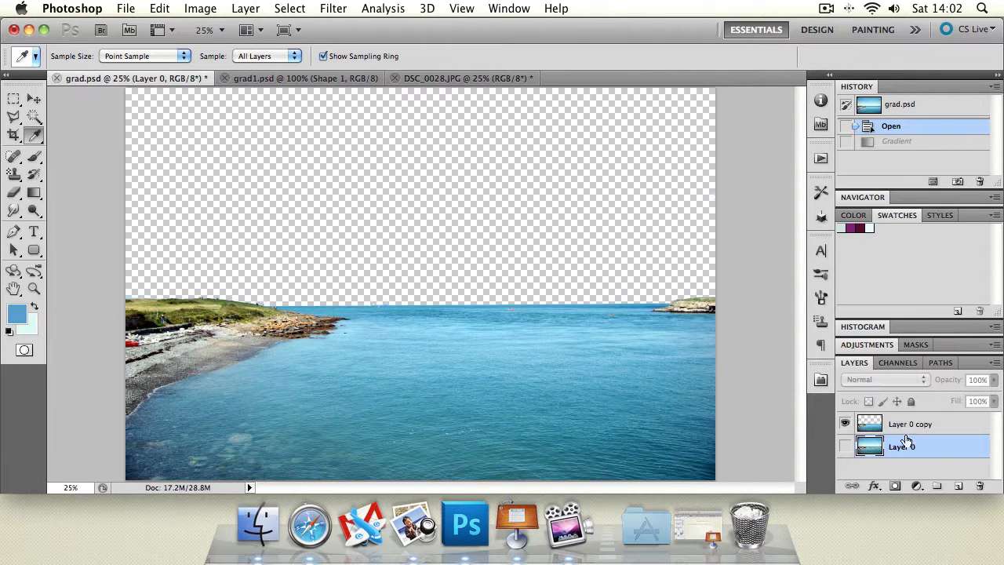
{"action": "left_click", "coordinate": [844, 423]}
{"action": "left_click", "coordinate": [844, 446]}
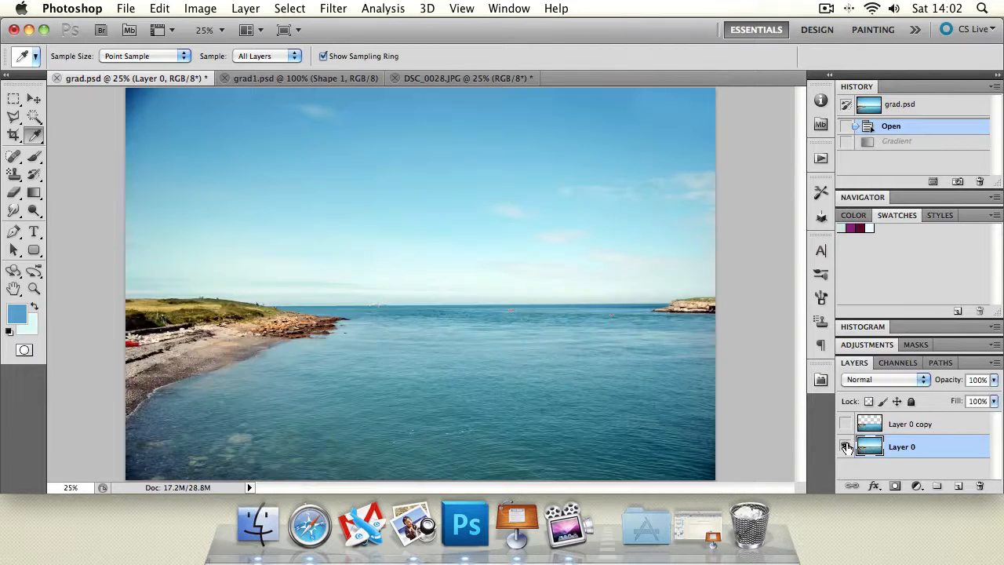
{"action": "left_click", "coordinate": [845, 446]}
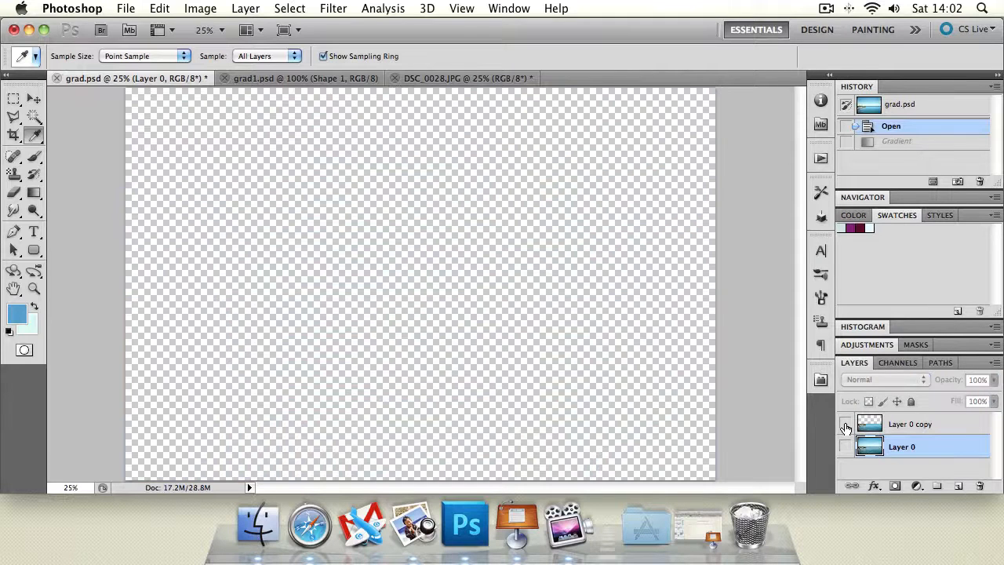
{"action": "left_click", "coordinate": [844, 423]}
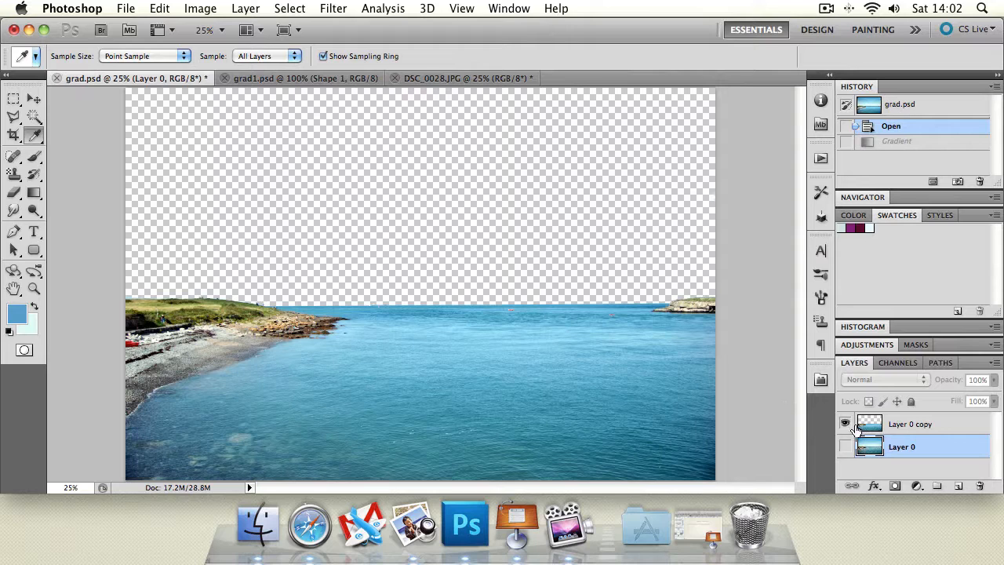
{"action": "left_click", "coordinate": [844, 447]}
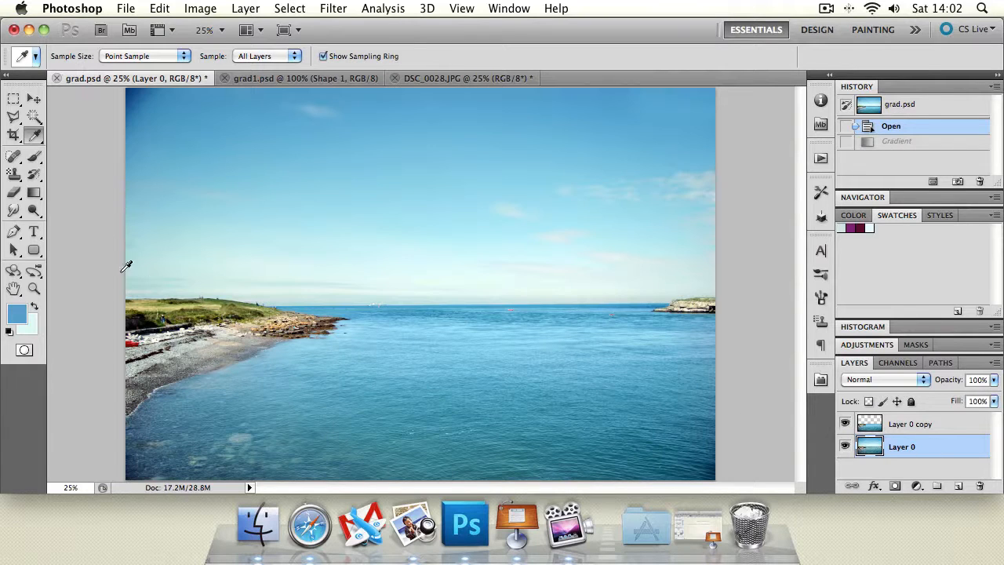
Switch back to the Gradient tool and try a vertical blue-to-pale linear gradient across the sky on Layer 0, undoing it.
{"action": "left_click", "coordinate": [33, 192]}
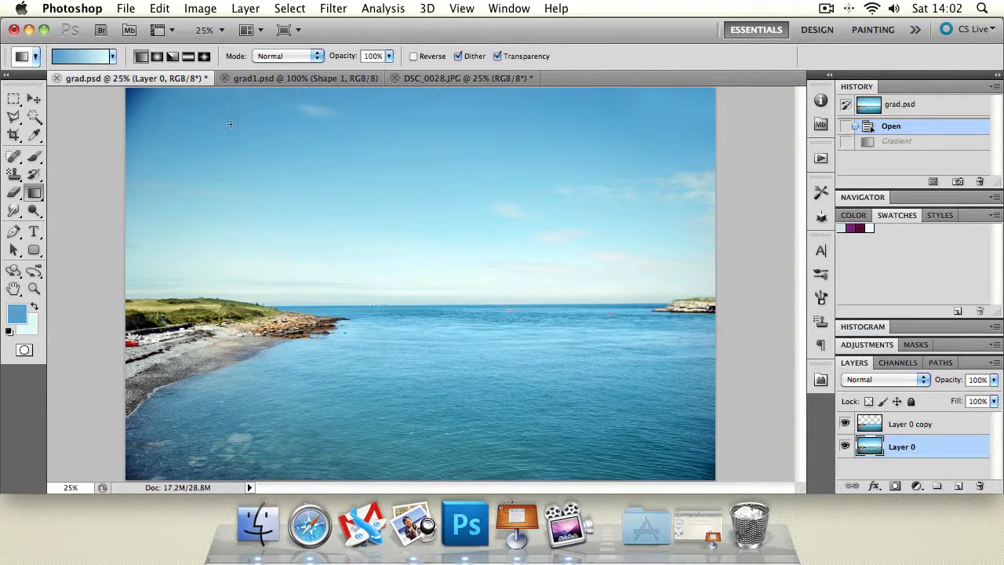
{"action": "left_click_drag", "start_coordinate": [233, 149], "coordinate": [345, 216]}
{"action": "left_click_drag", "start_coordinate": [228, 103], "coordinate": [229, 268]}
{"action": "left_click_drag", "start_coordinate": [302, 287], "coordinate": [400, 211]}
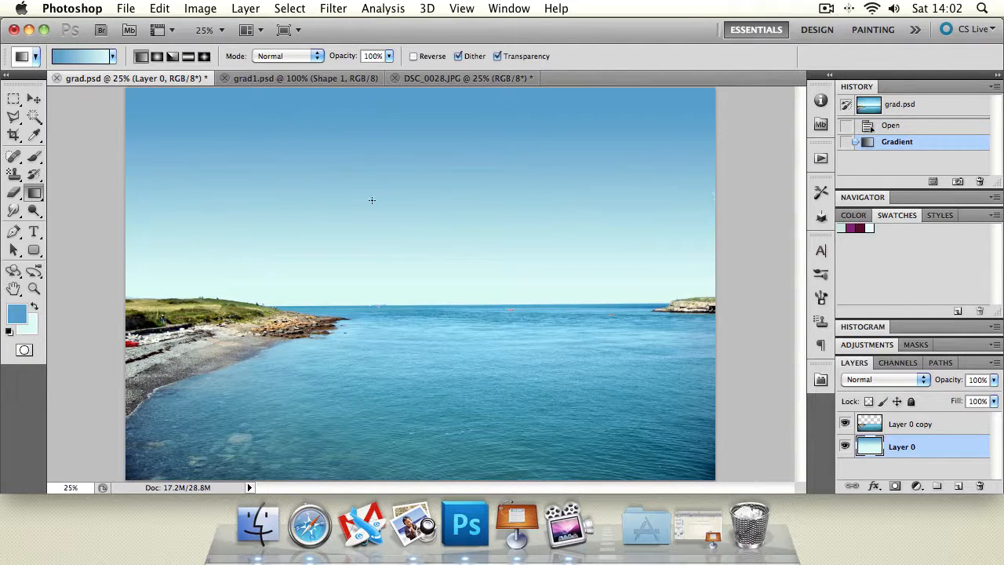
{"action": "key", "text": "super+z"}
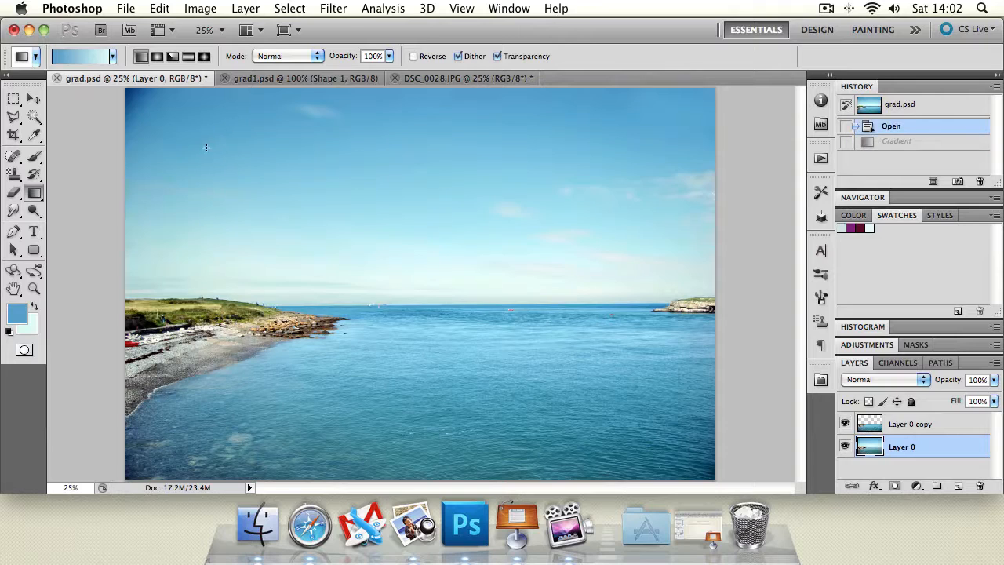
Try one very short and two longer vertical linear gradients in the sky on Layer 0, undoing each.
{"action": "left_click_drag", "start_coordinate": [218, 145], "coordinate": [236, 184]}
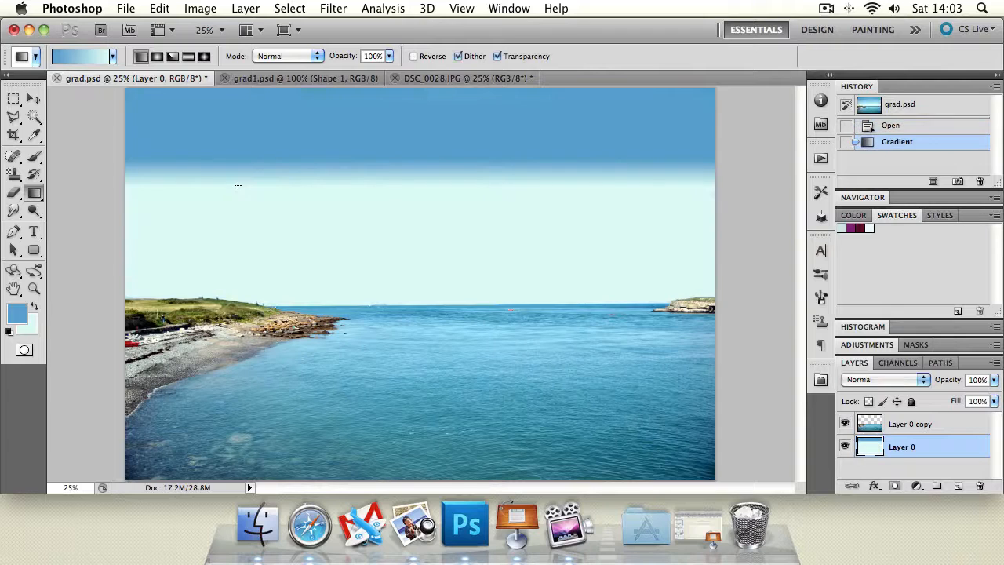
{"action": "key", "text": "super+z"}
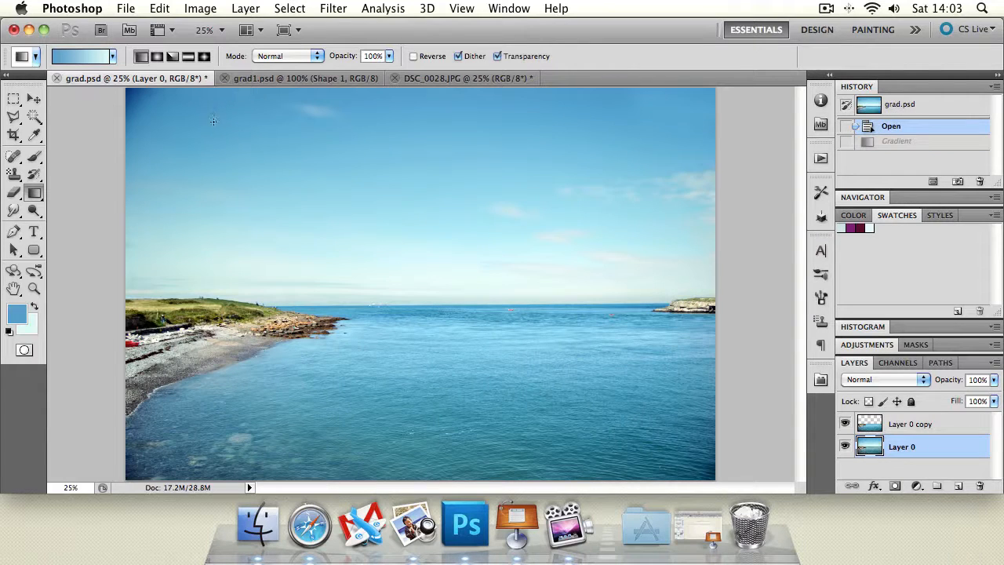
{"action": "left_click_drag", "start_coordinate": [211, 138], "coordinate": [220, 260]}
{"action": "key", "text": "super+z"}
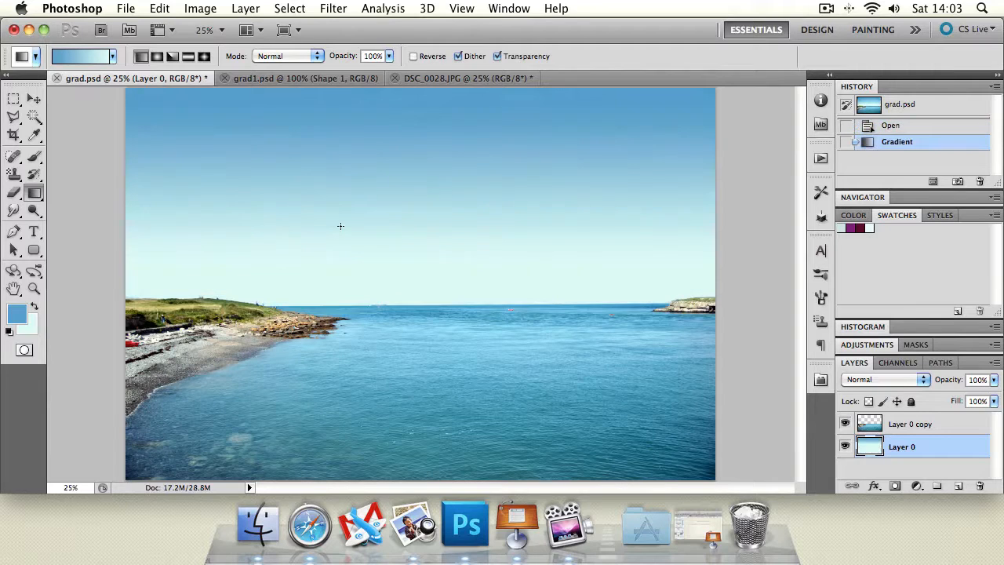
{"action": "left_click_drag", "start_coordinate": [223, 170], "coordinate": [214, 273]}
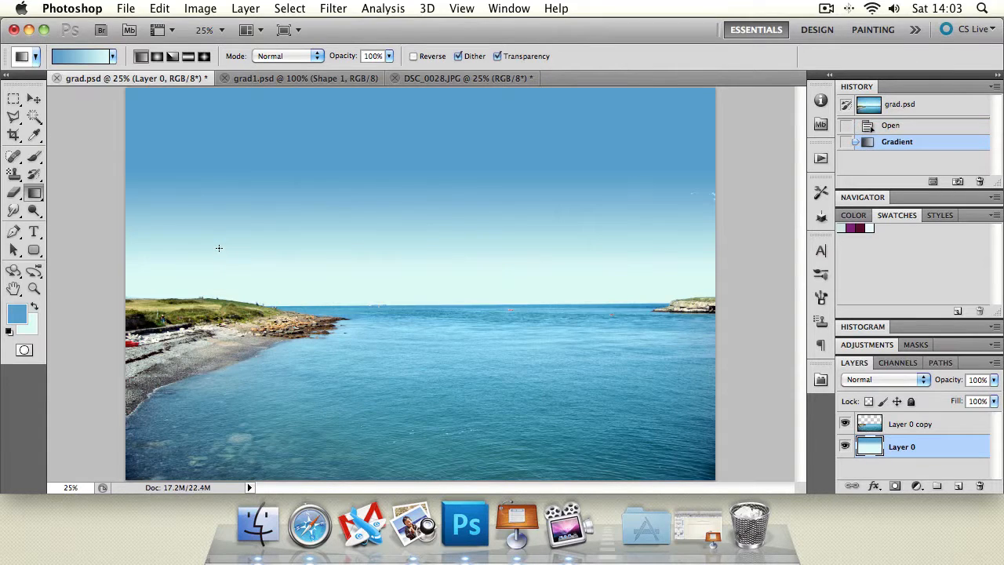
{"action": "key", "text": "super+z"}
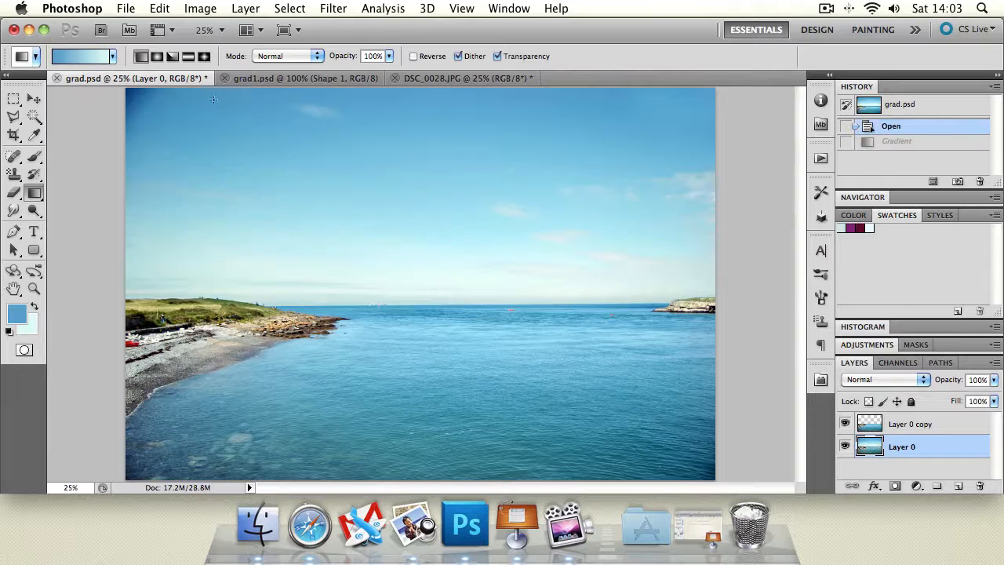
Draw a vertical linear gradient from the upper sky to just above the horizon on Layer 0, comparing it with the original sky.
{"action": "mouse_move", "coordinate": [213, 151]}
{"action": "left_mouse_down"}
{"action": "mouse_move", "coordinate": [215, 262]}
{"action": "mouse_move", "coordinate": [226, 282]}
{"action": "mouse_move", "coordinate": [236, 279]}
{"action": "left_mouse_up"}
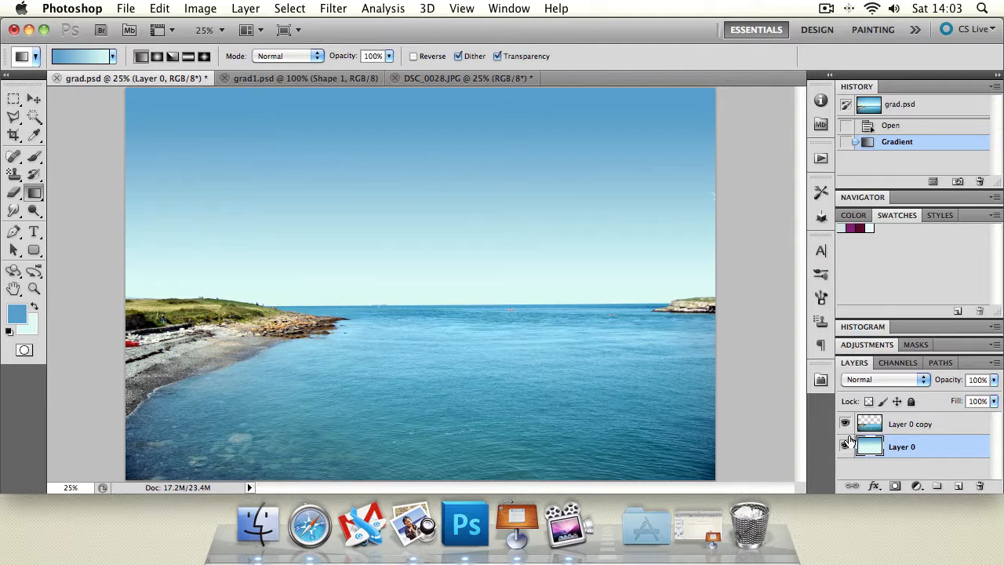
{"action": "key", "text": "ctrl+z"}
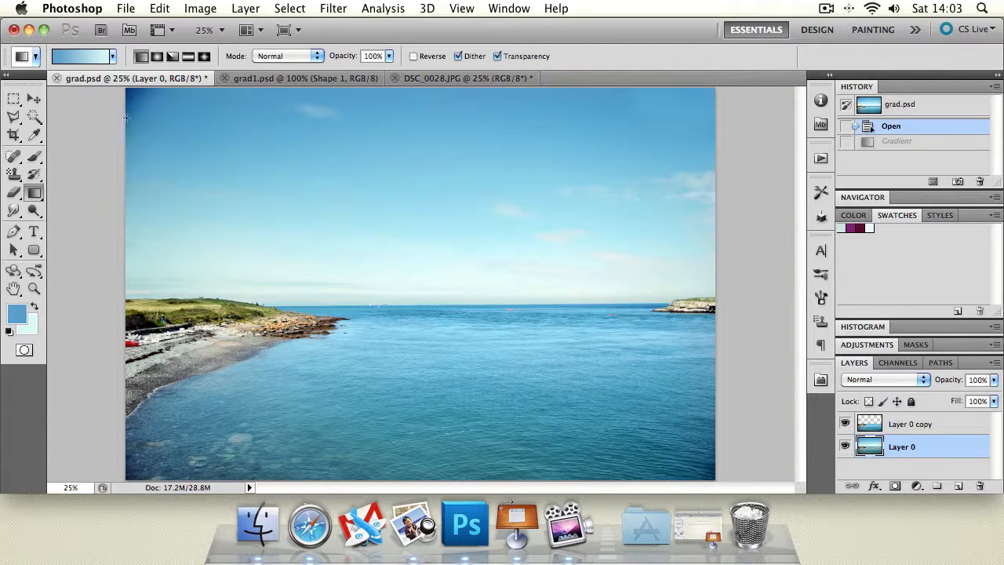
{"action": "key", "text": "ctrl+z"}
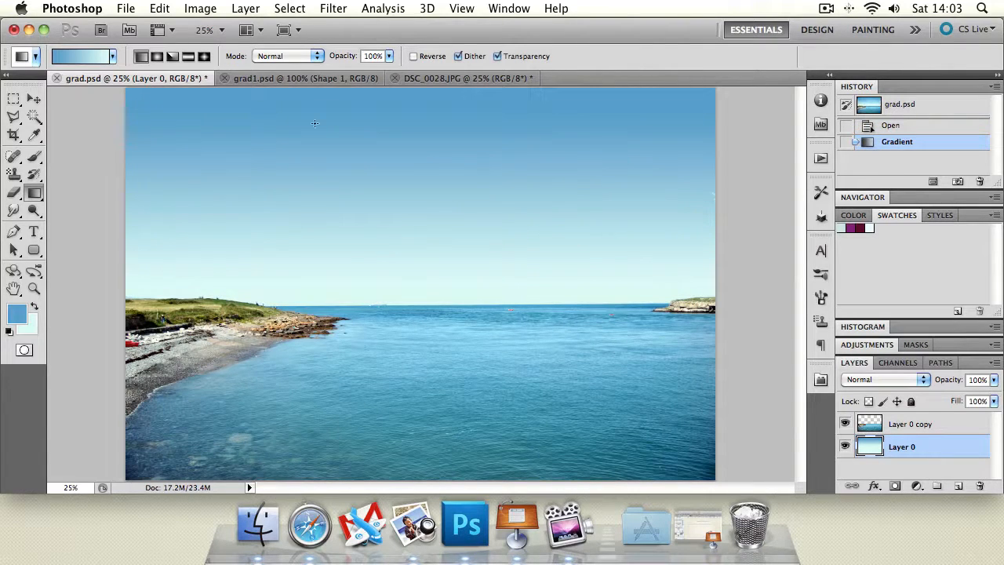
Try a vertical gradient in Behind mode on Layer 0, undo it, and set the blending mode back to Normal.
{"action": "left_click", "coordinate": [306, 53]}
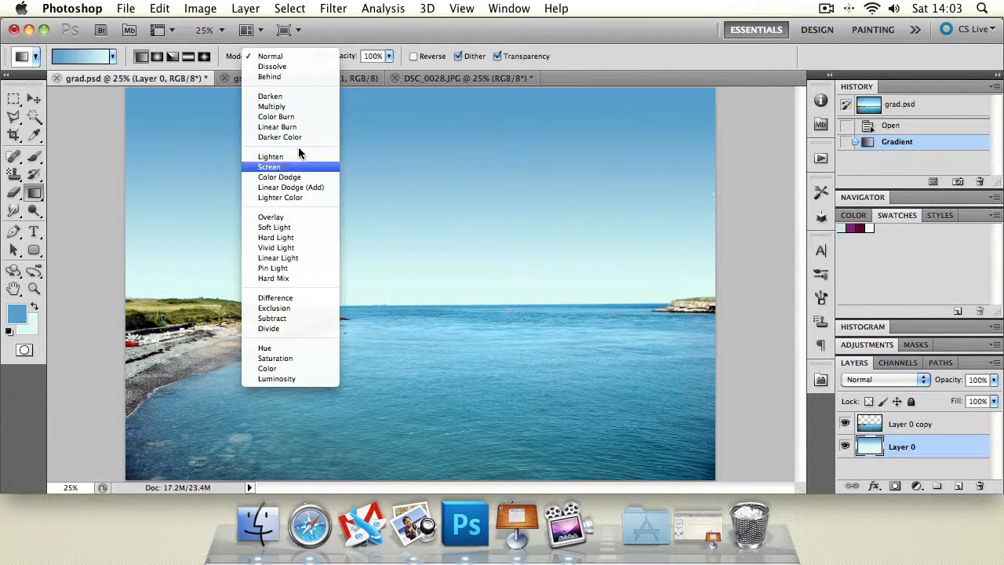
{"action": "left_click", "coordinate": [269, 76]}
{"action": "left_click_drag", "start_coordinate": [353, 204], "coordinate": [355, 289]}
{"action": "key", "text": "super+z"}
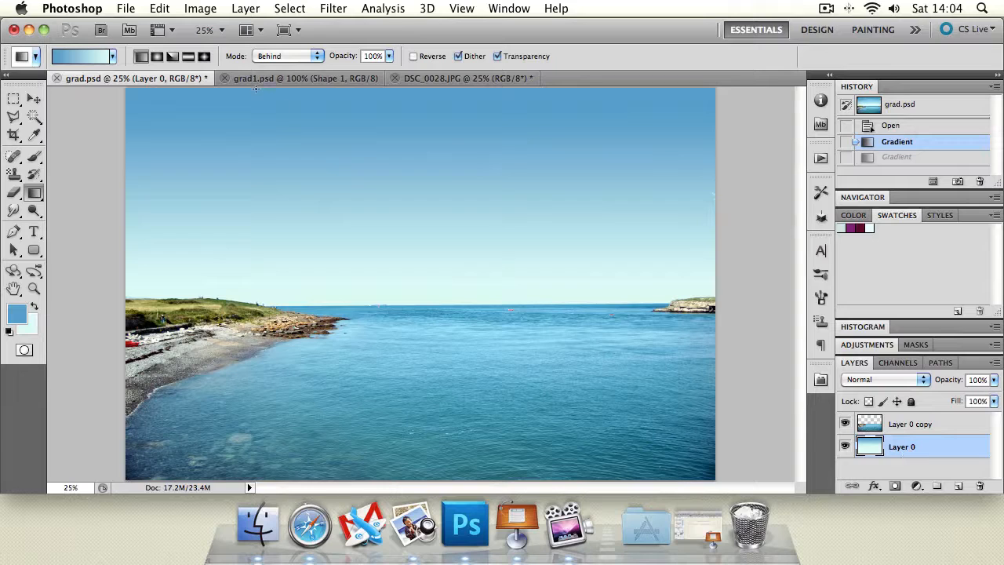
{"action": "left_click", "coordinate": [267, 56]}
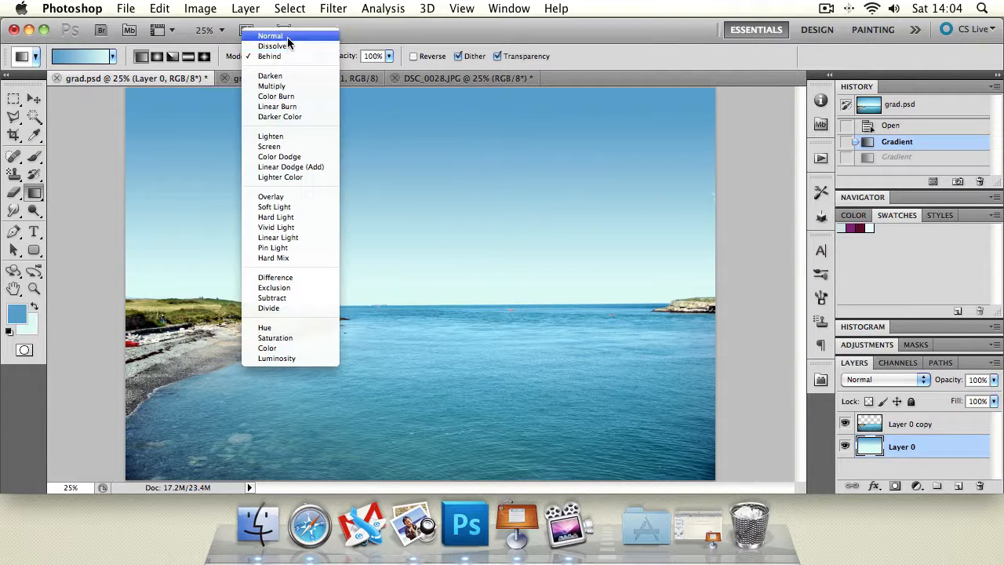
{"action": "left_click", "coordinate": [287, 37]}
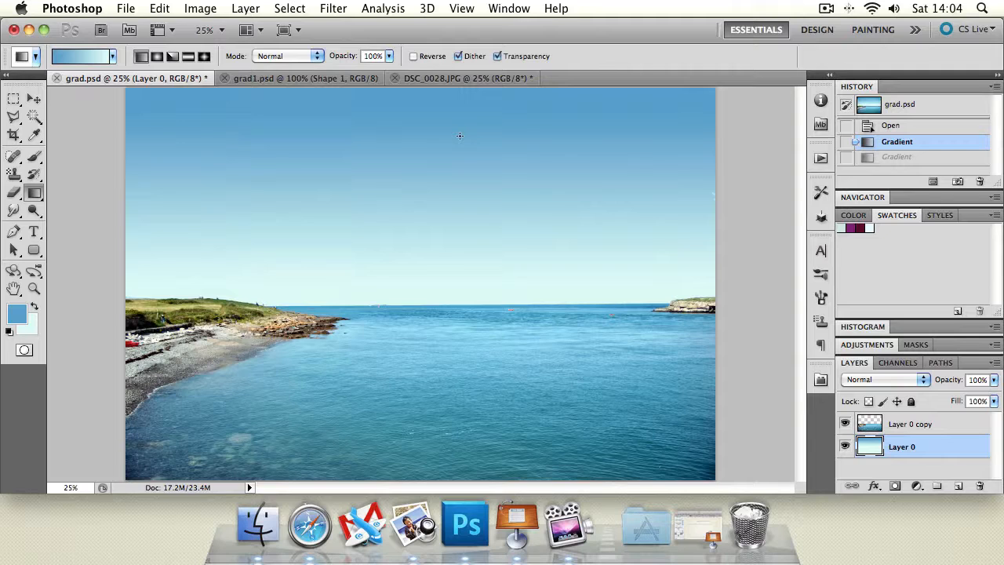
Set the gradient opacity to 35%, add two long vertical gradients to Layer 0, and try a short slanted one, undoing only that.
{"action": "left_click", "coordinate": [389, 55]}
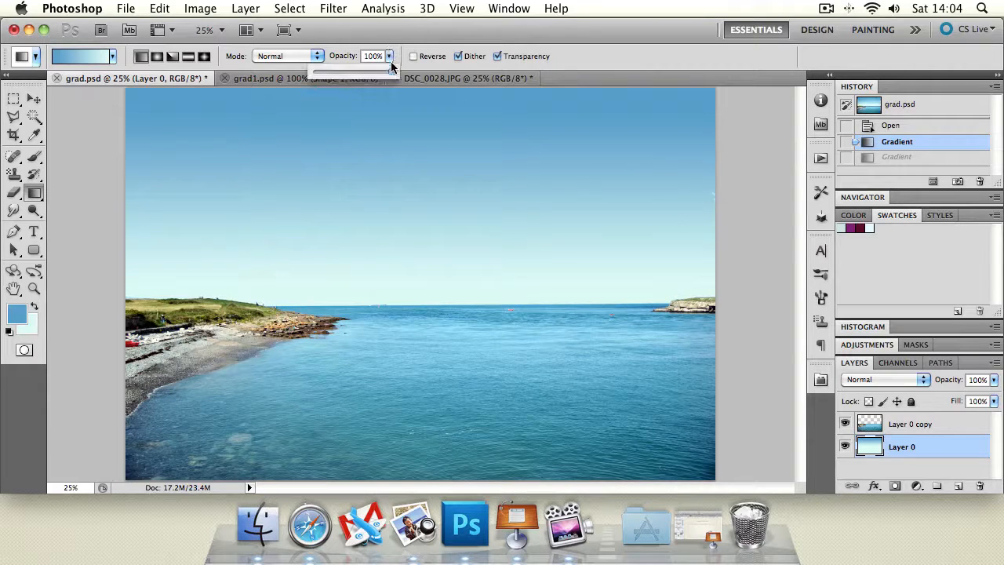
{"action": "left_click_drag", "start_coordinate": [392, 72], "coordinate": [345, 76]}
{"action": "left_click_drag", "start_coordinate": [394, 124], "coordinate": [405, 380]}
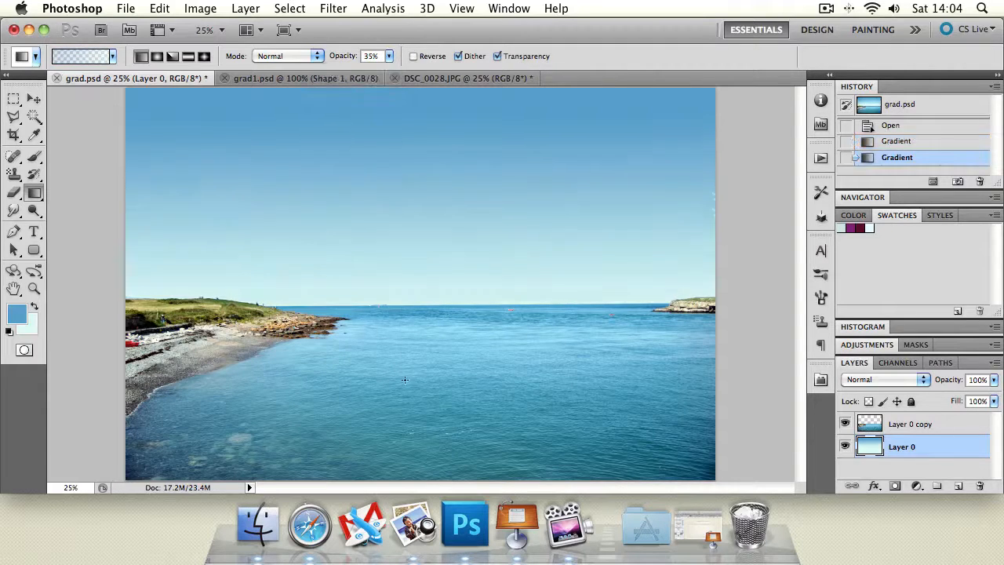
{"action": "left_click_drag", "start_coordinate": [446, 181], "coordinate": [441, 422]}
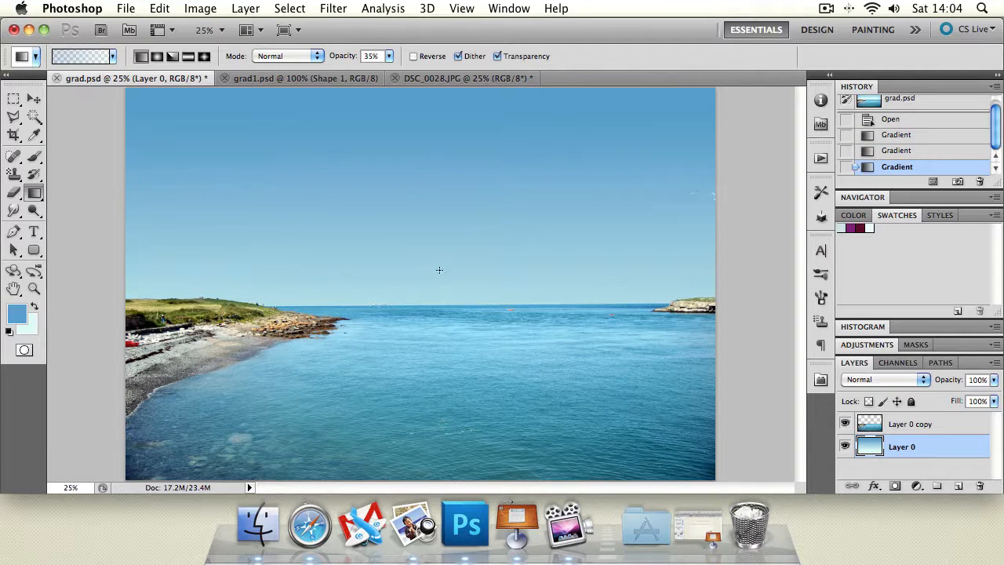
{"action": "left_click_drag", "start_coordinate": [420, 189], "coordinate": [435, 242]}
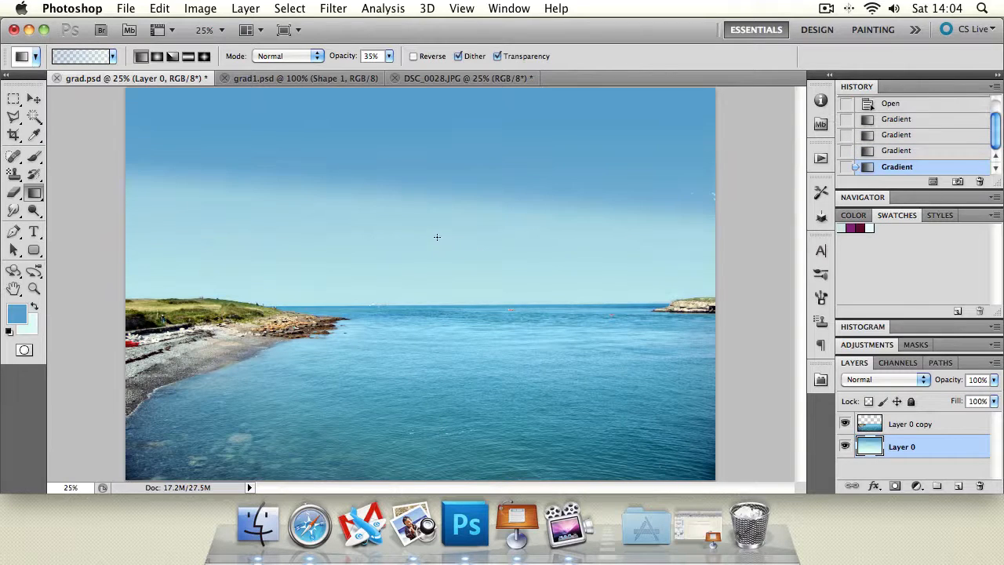
{"action": "key", "text": "super+z"}
Choose the foreground-to-background gradient preset at 100% opacity, toggling Reverse to compare the gradient preview and leaving it off.
{"action": "left_click", "coordinate": [414, 55]}
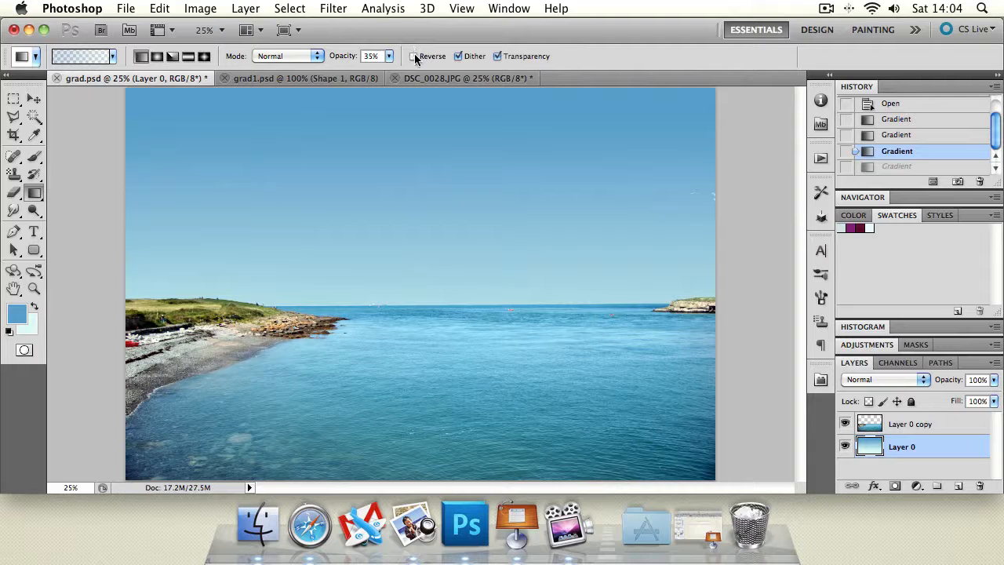
{"action": "left_click", "coordinate": [414, 55]}
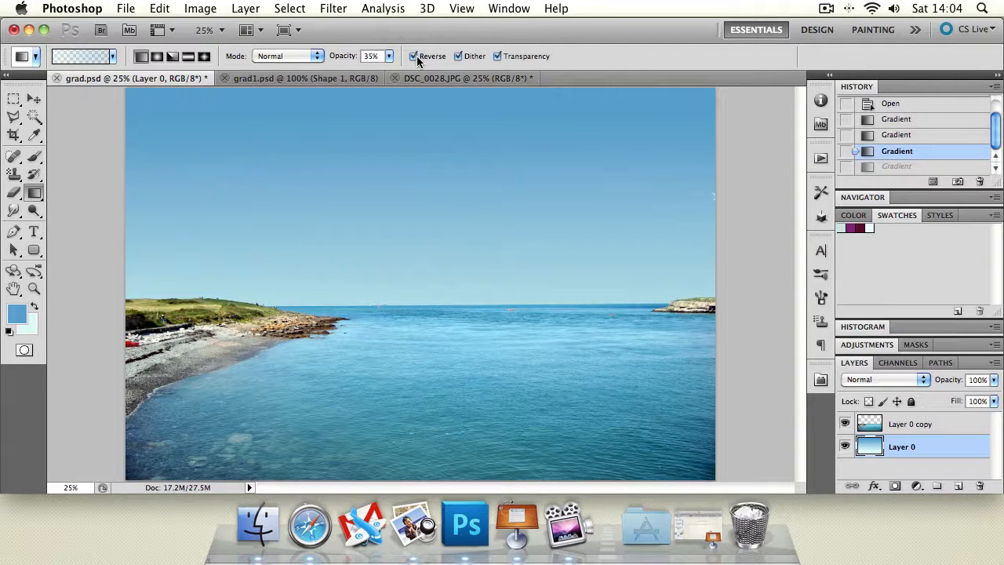
{"action": "left_click", "coordinate": [112, 56]}
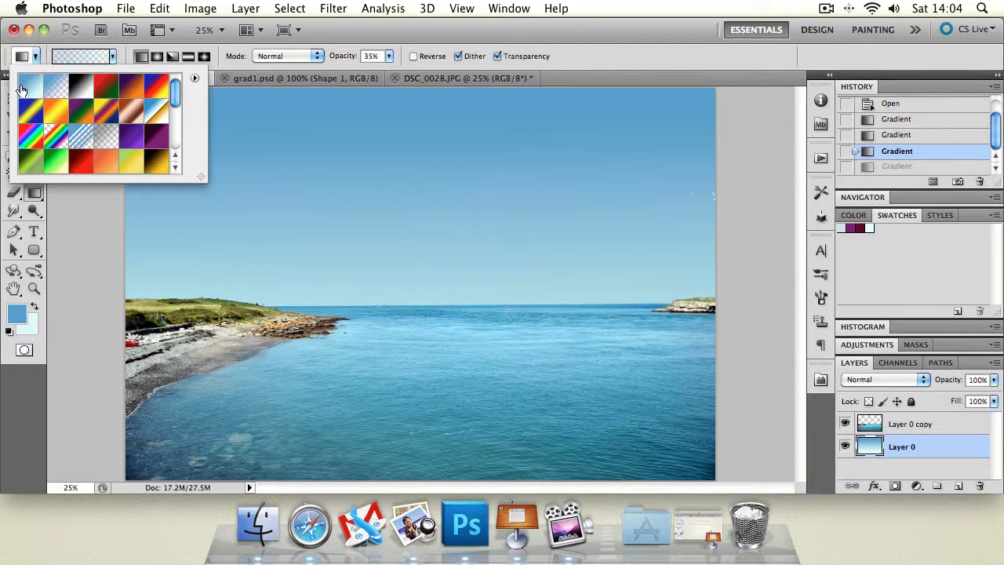
{"action": "left_click", "coordinate": [389, 57]}
{"action": "left_click_drag", "start_coordinate": [397, 72], "coordinate": [493, 74]}
{"action": "left_click", "coordinate": [417, 55]}
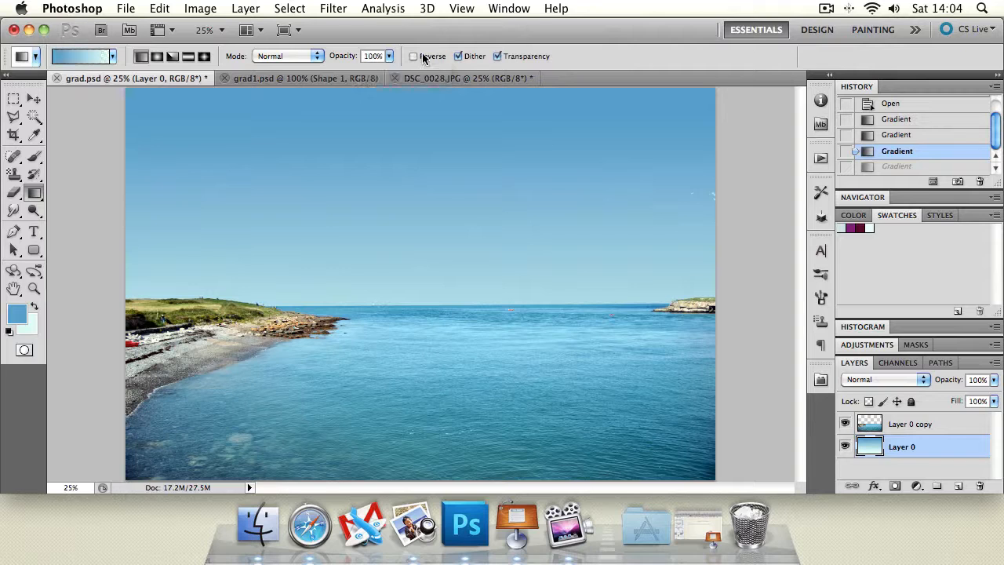
{"action": "left_click", "coordinate": [416, 54]}
{"action": "left_click", "coordinate": [416, 55]}
{"action": "left_click", "coordinate": [414, 55]}
{"action": "left_click", "coordinate": [414, 55]}
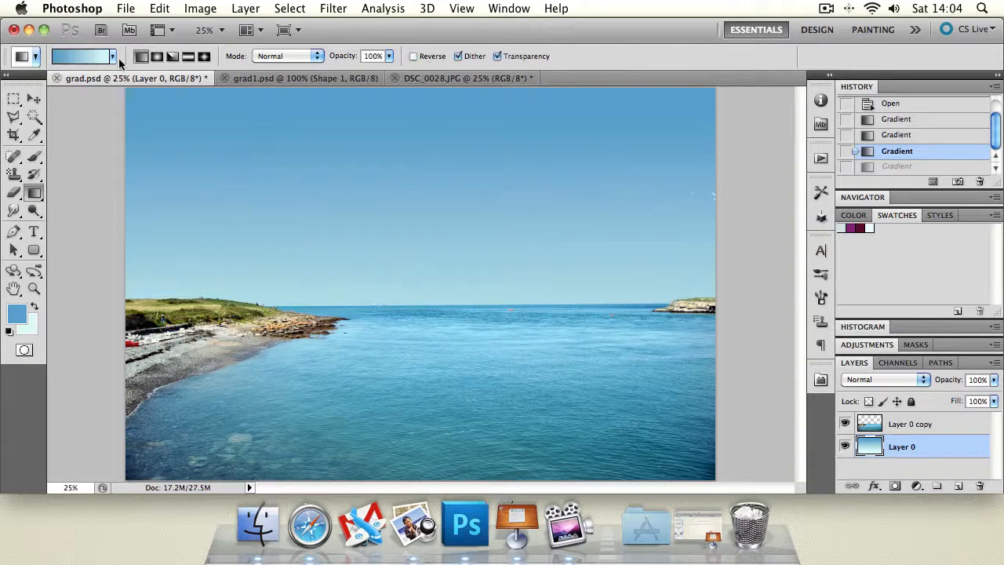
Try two vertical gradients in the sky on Layer 0 with Reverse on, undoing each, and turn Reverse off.
{"action": "left_click", "coordinate": [413, 56]}
{"action": "left_click_drag", "start_coordinate": [432, 216], "coordinate": [432, 145]}
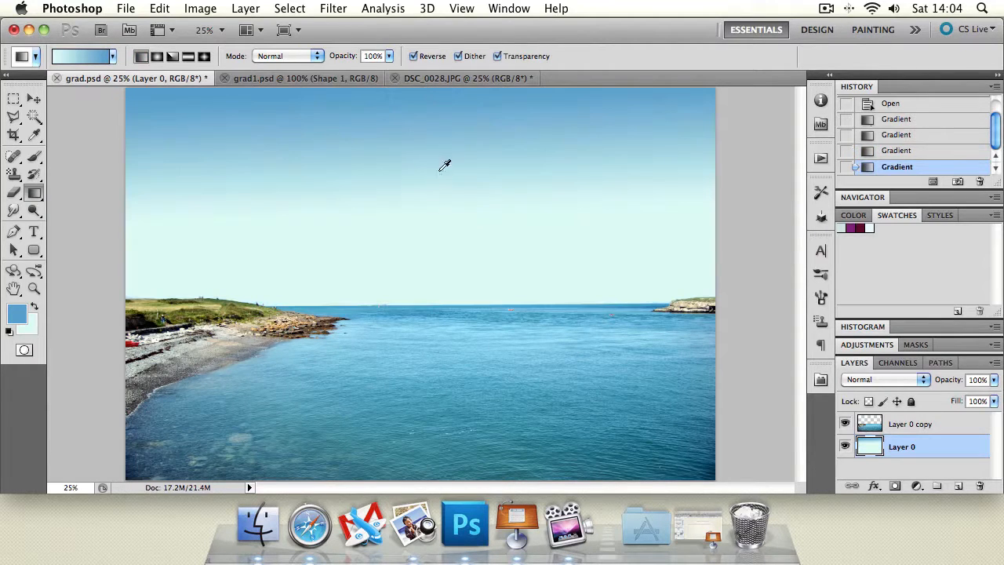
{"action": "key", "text": "ctrl+z"}
{"action": "left_click_drag", "start_coordinate": [436, 92], "coordinate": [433, 263]}
{"action": "key", "text": "ctrl+z"}
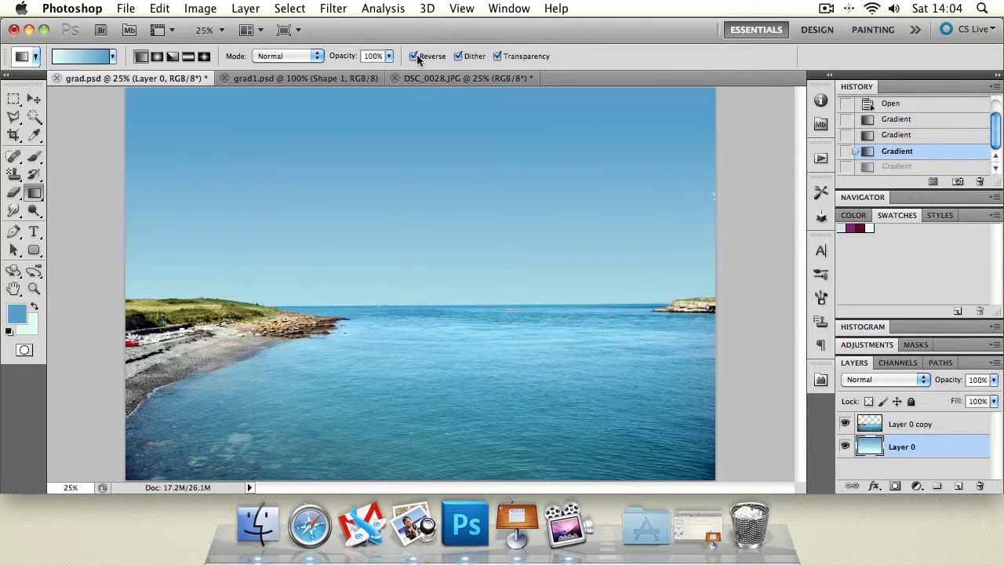
{"action": "left_click", "coordinate": [413, 56]}
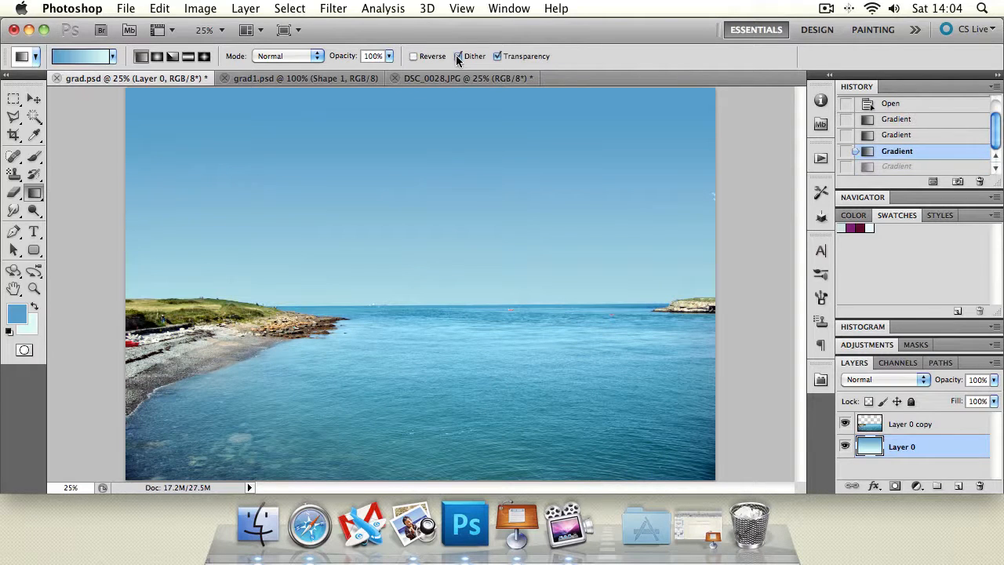
Draw a vertical gradient from mid-sky to the horizon with Dither off, and try two with Dither on, undoing only those two.
{"action": "left_click", "coordinate": [458, 56]}
{"action": "left_click_drag", "start_coordinate": [390, 180], "coordinate": [392, 309]}
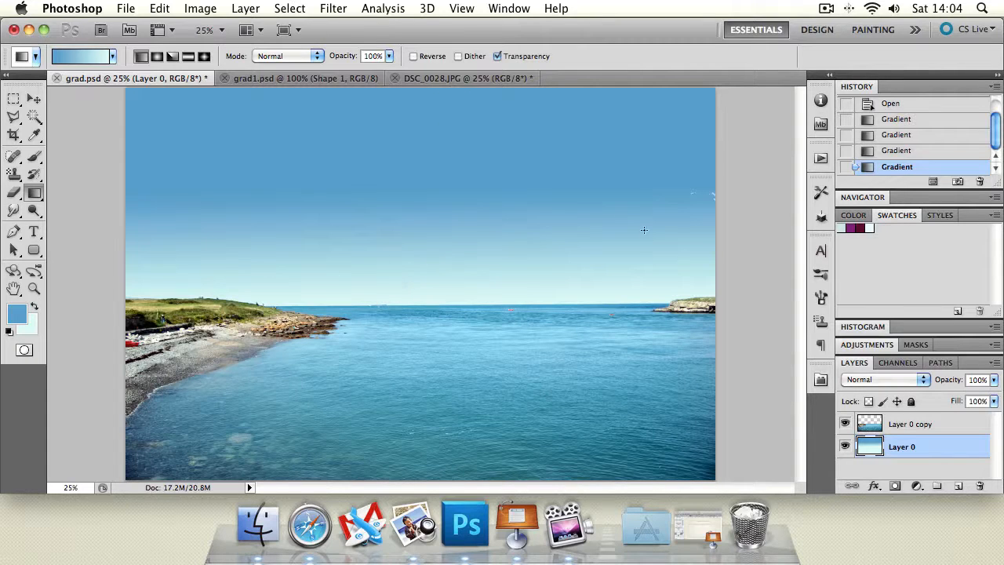
{"action": "left_click", "coordinate": [458, 57]}
{"action": "left_click_drag", "start_coordinate": [440, 149], "coordinate": [444, 260]}
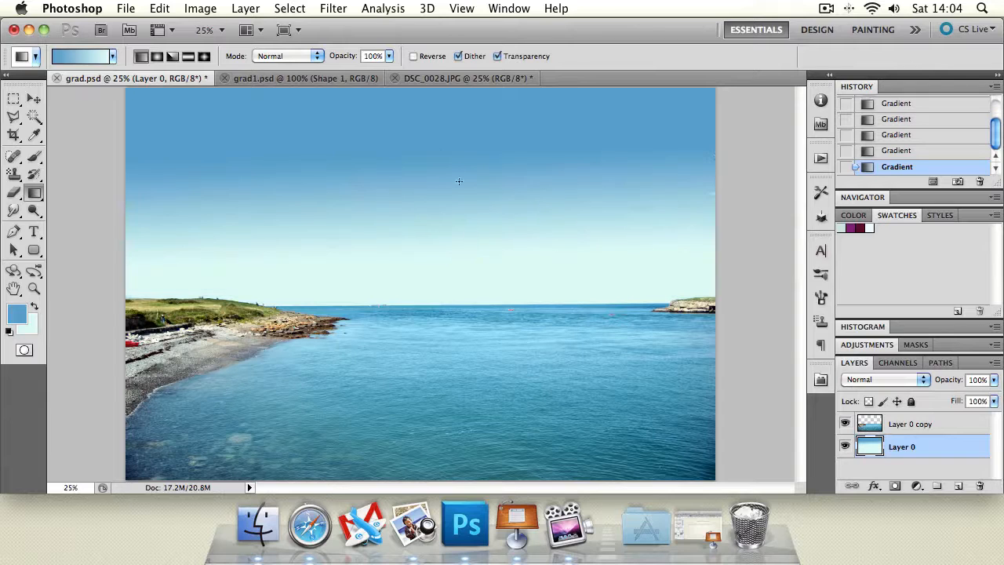
{"action": "key", "text": "super+z"}
{"action": "left_click_drag", "start_coordinate": [459, 161], "coordinate": [454, 267]}
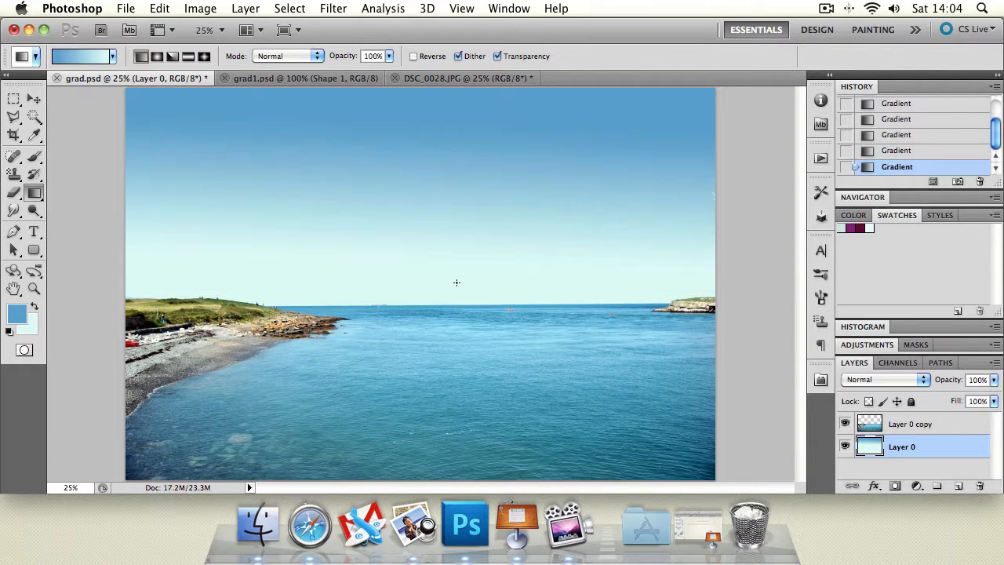
{"action": "key", "text": "super+z"}
Try a long vertical gradient from the sky to the horizon with Dither off, undo it, and turn Dither back on.
{"action": "left_click", "coordinate": [458, 56]}
{"action": "left_click_drag", "start_coordinate": [453, 145], "coordinate": [453, 316]}
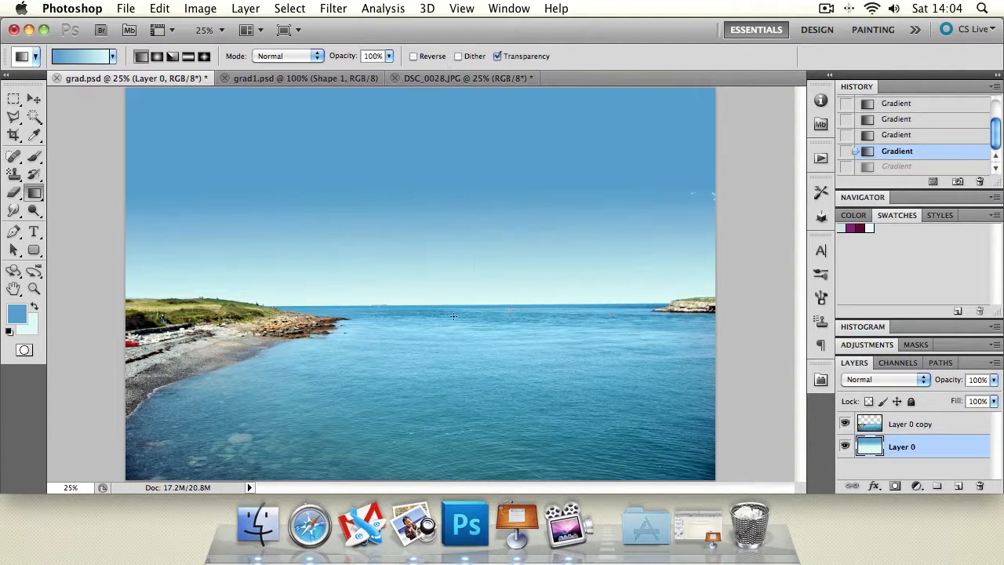
{"action": "key", "text": "super+z"}
{"action": "left_click", "coordinate": [458, 56]}
Turn Transparency off, choose the foreground-to-transparent preset, and draw two vertical gradients over the sky on Layer 0.
{"action": "left_click", "coordinate": [496, 56]}
{"action": "left_click", "coordinate": [114, 56]}
{"action": "left_click", "coordinate": [55, 85]}
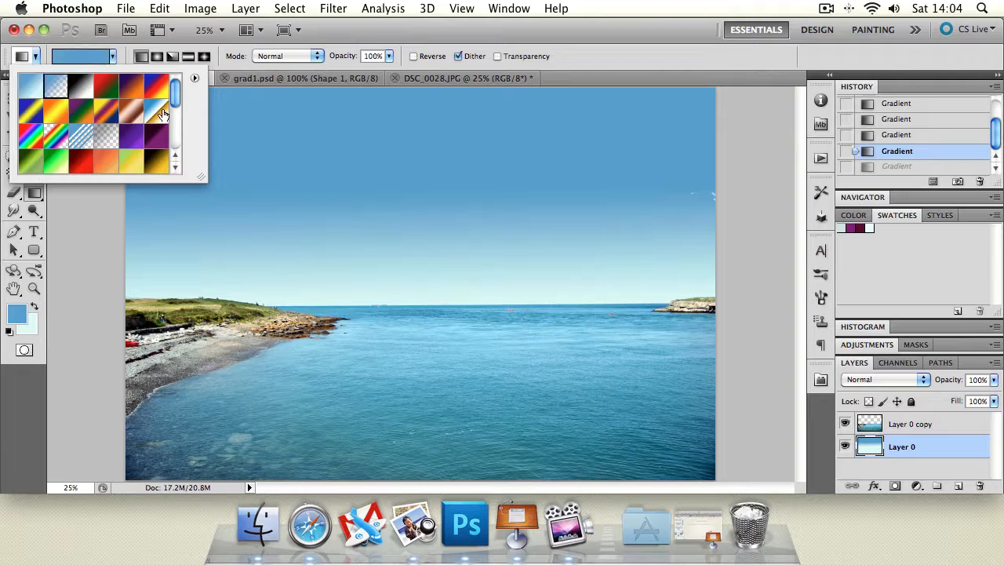
{"action": "left_click_drag", "start_coordinate": [459, 157], "coordinate": [460, 276]}
{"action": "left_click_drag", "start_coordinate": [448, 171], "coordinate": [446, 204]}
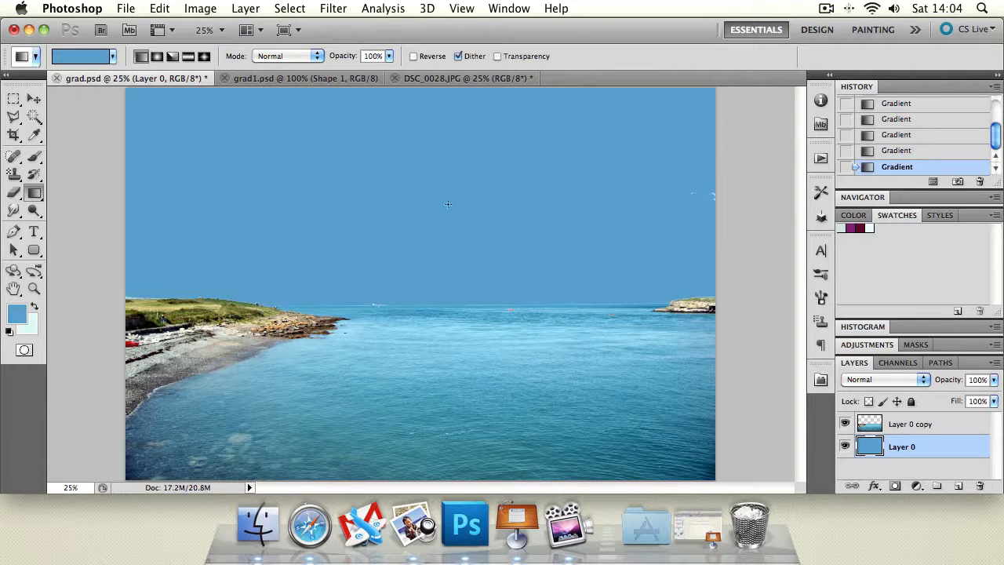
Try a vertical gradient over the water on Layer 0 and another on Layer 0 copy, undo both, and step back once more.
{"action": "left_click_drag", "start_coordinate": [420, 316], "coordinate": [427, 446]}
{"action": "key", "text": "super+z"}
{"action": "left_click", "coordinate": [910, 426]}
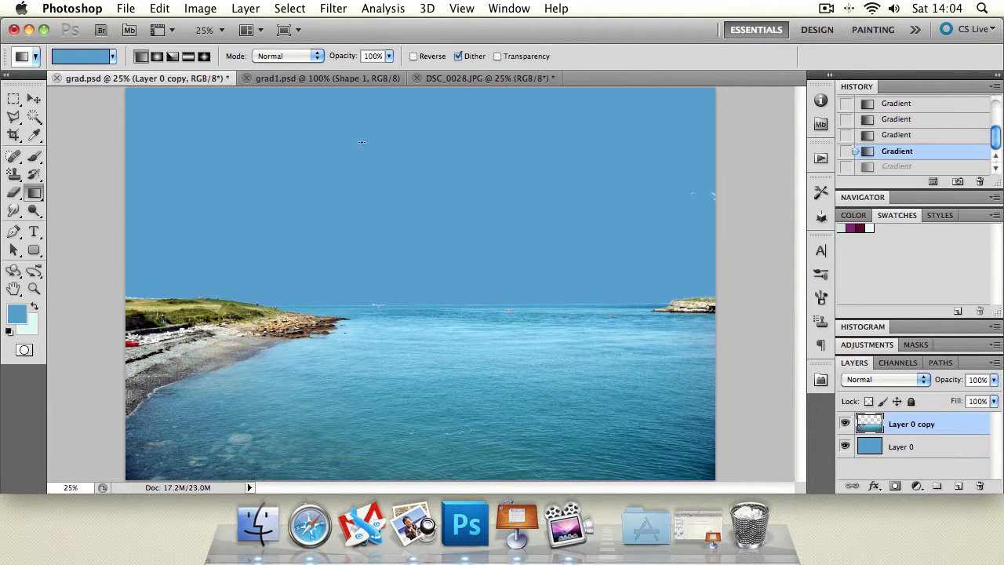
{"action": "left_click_drag", "start_coordinate": [362, 141], "coordinate": [363, 279]}
{"action": "key", "text": "super+z"}
{"action": "key", "text": "alt+super+z"}
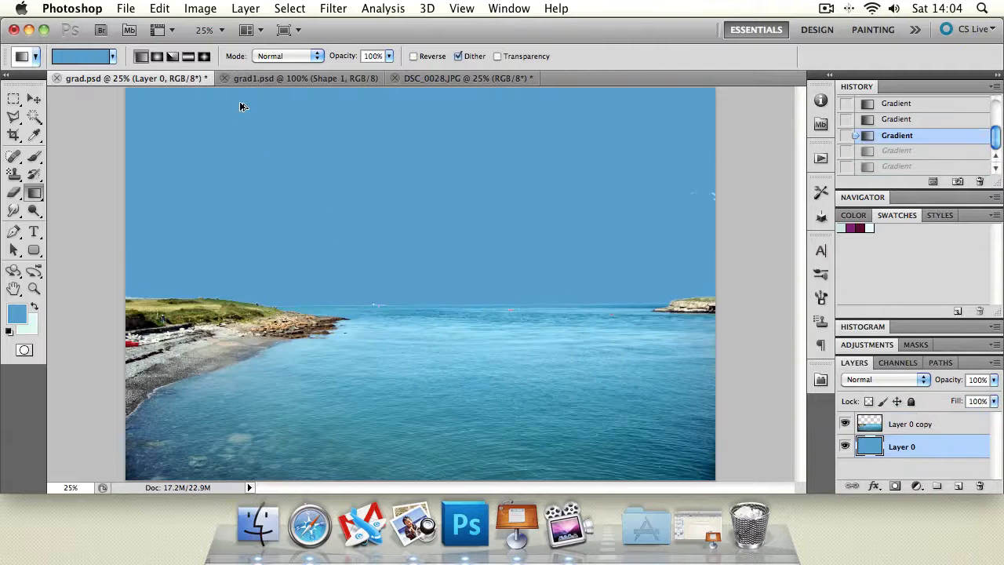
Choose the foreground-to-background gradient preset again and turn Transparency back on.
{"action": "left_click", "coordinate": [108, 62]}
{"action": "left_click", "coordinate": [30, 84]}
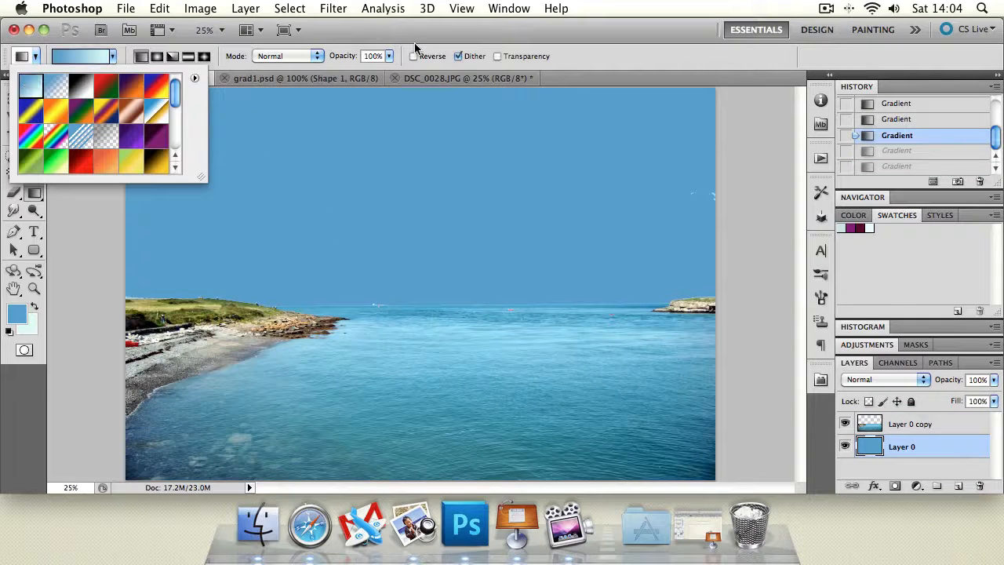
{"action": "left_click", "coordinate": [498, 56]}
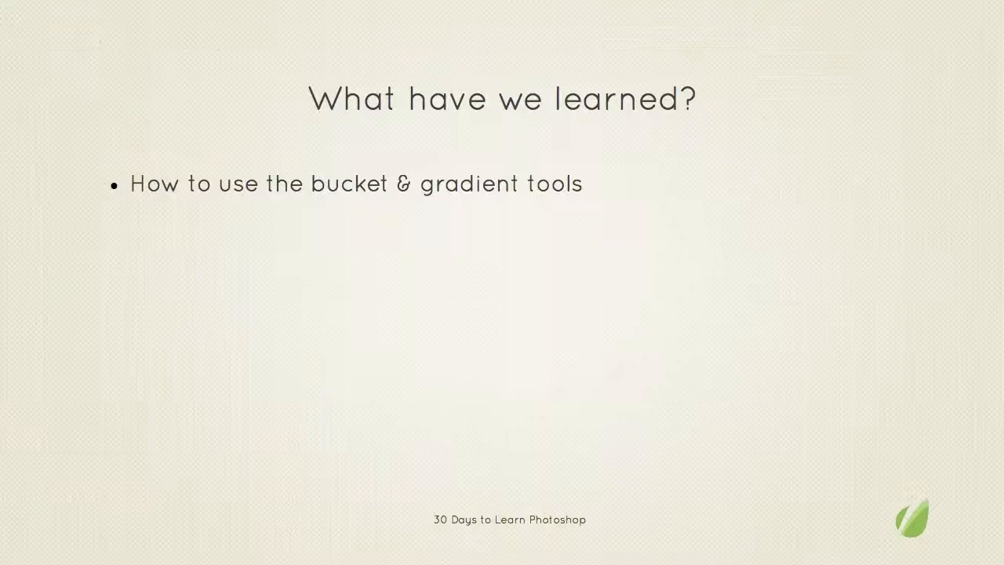